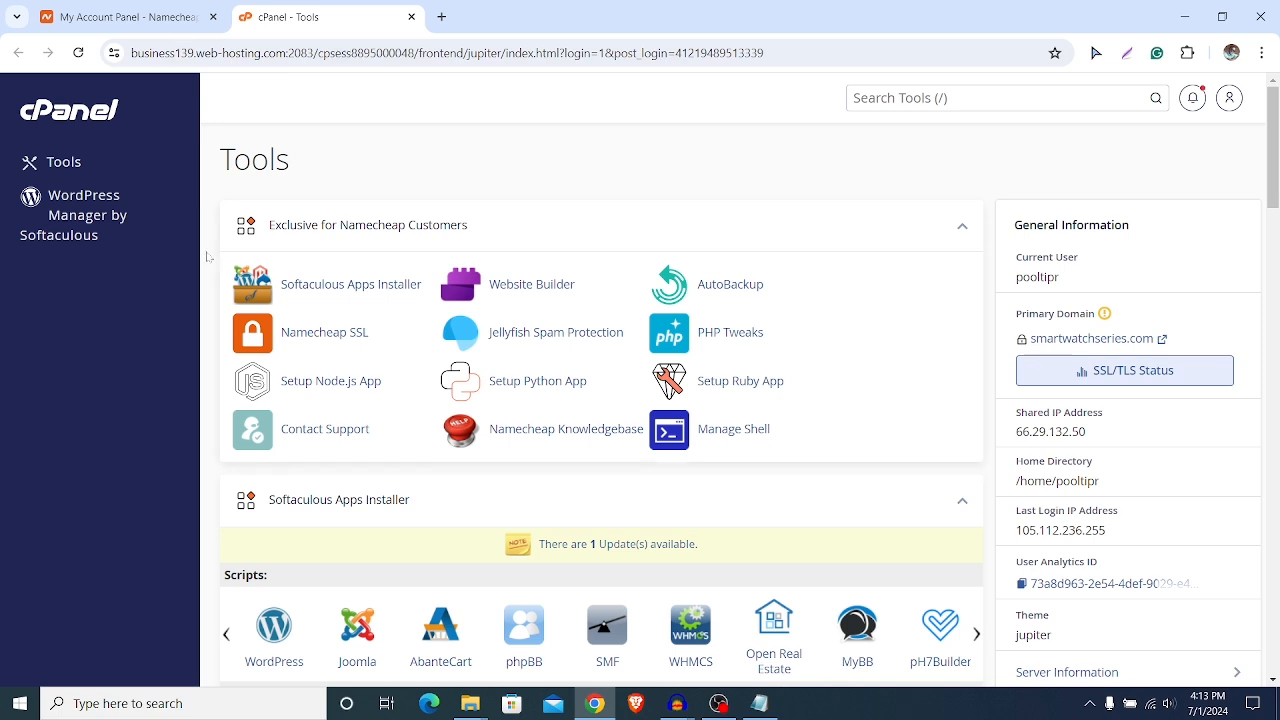
- Open cPanel for smartwatchseries.com's hosting from the Namecheap account dashboard
click(128, 14)
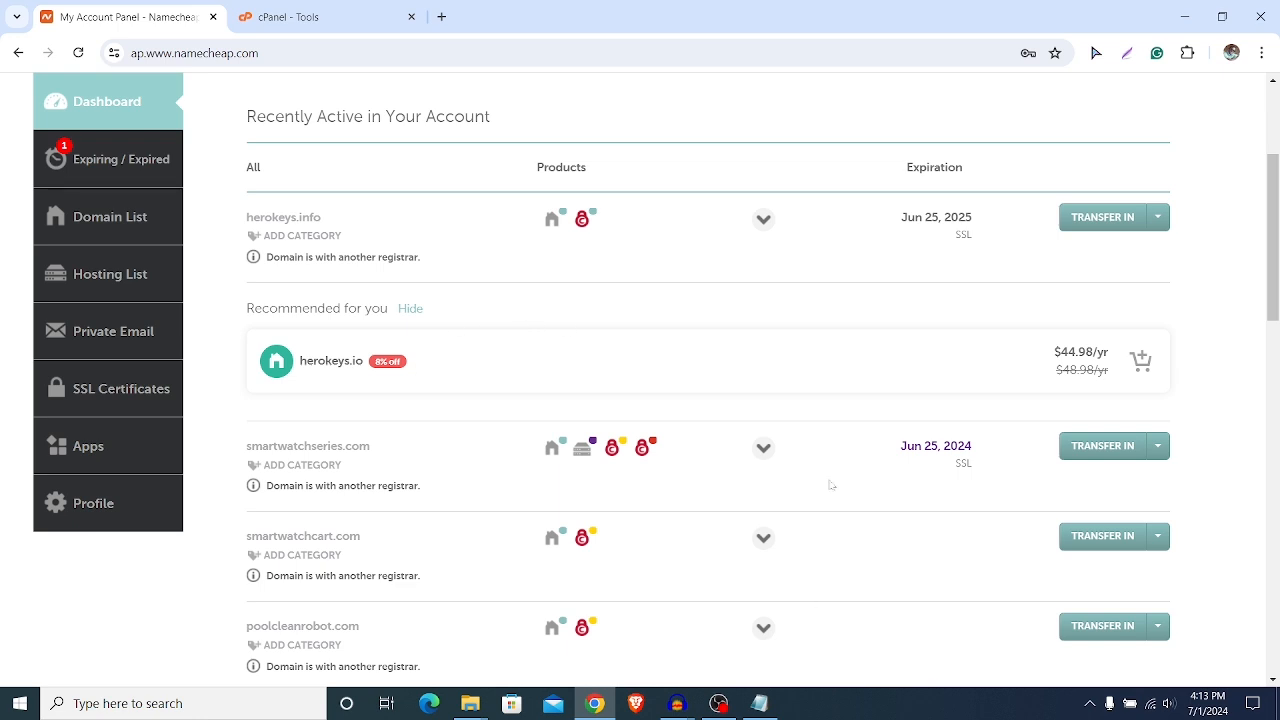
mouse_move(582, 451)
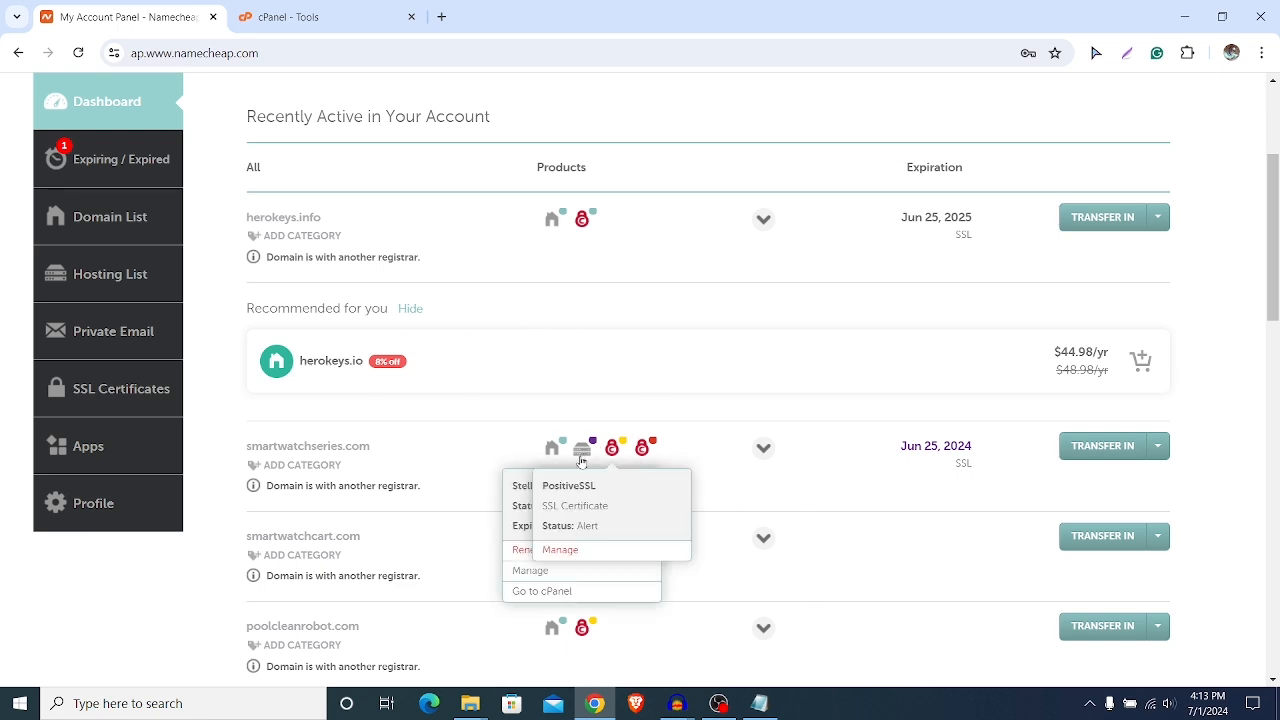
click(536, 592)
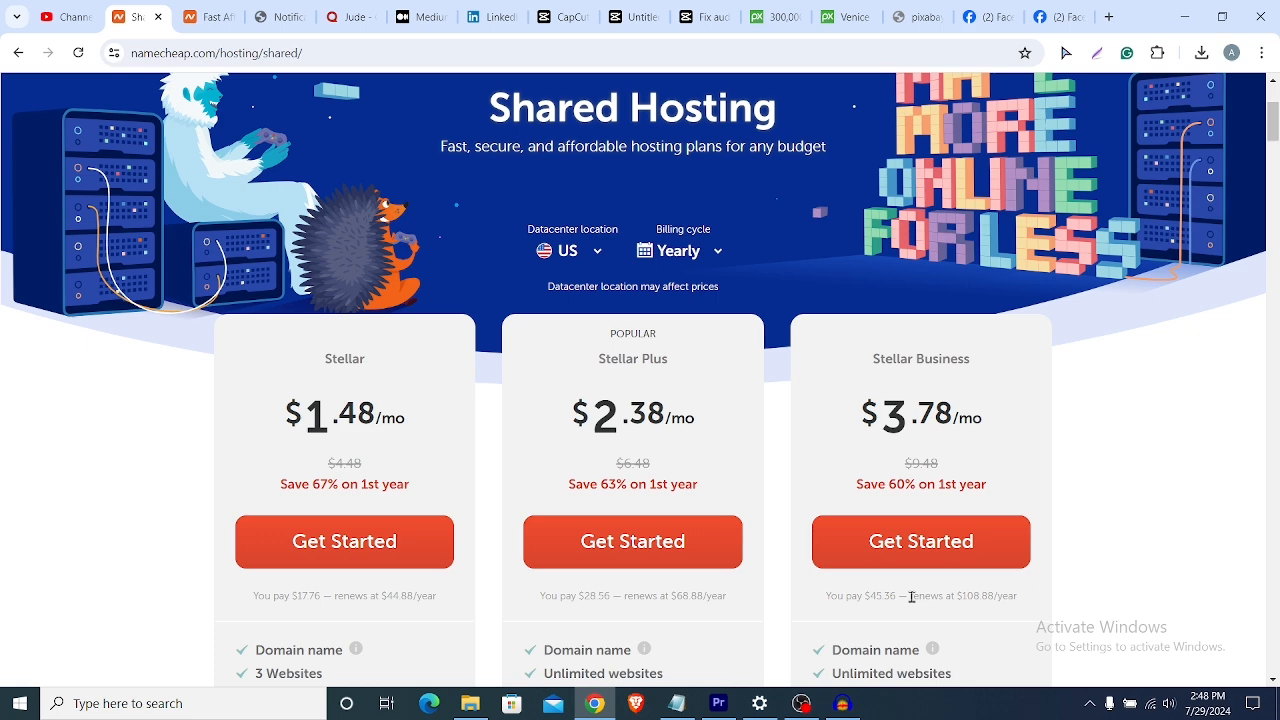
- Compare the prices and features of Namecheap's shared hosting plans and its EasyWP WordPress hosting plans
scroll(911, 597, down, 1)
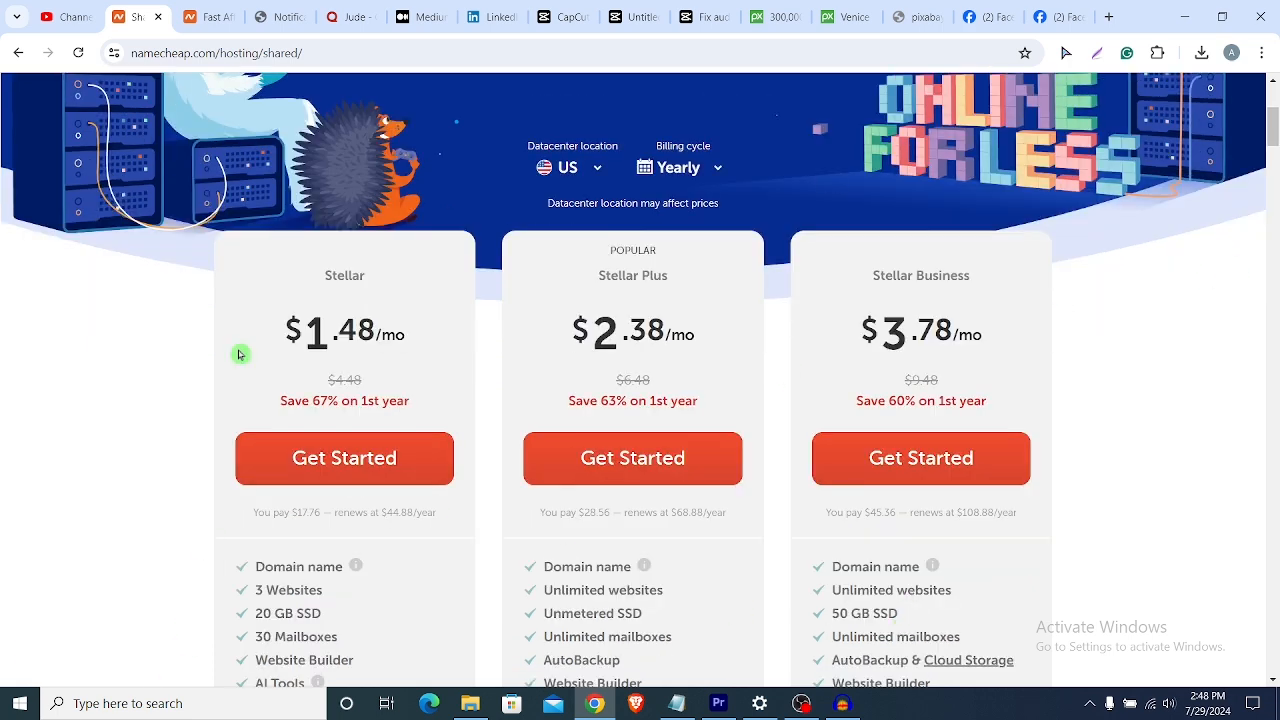
click(200, 16)
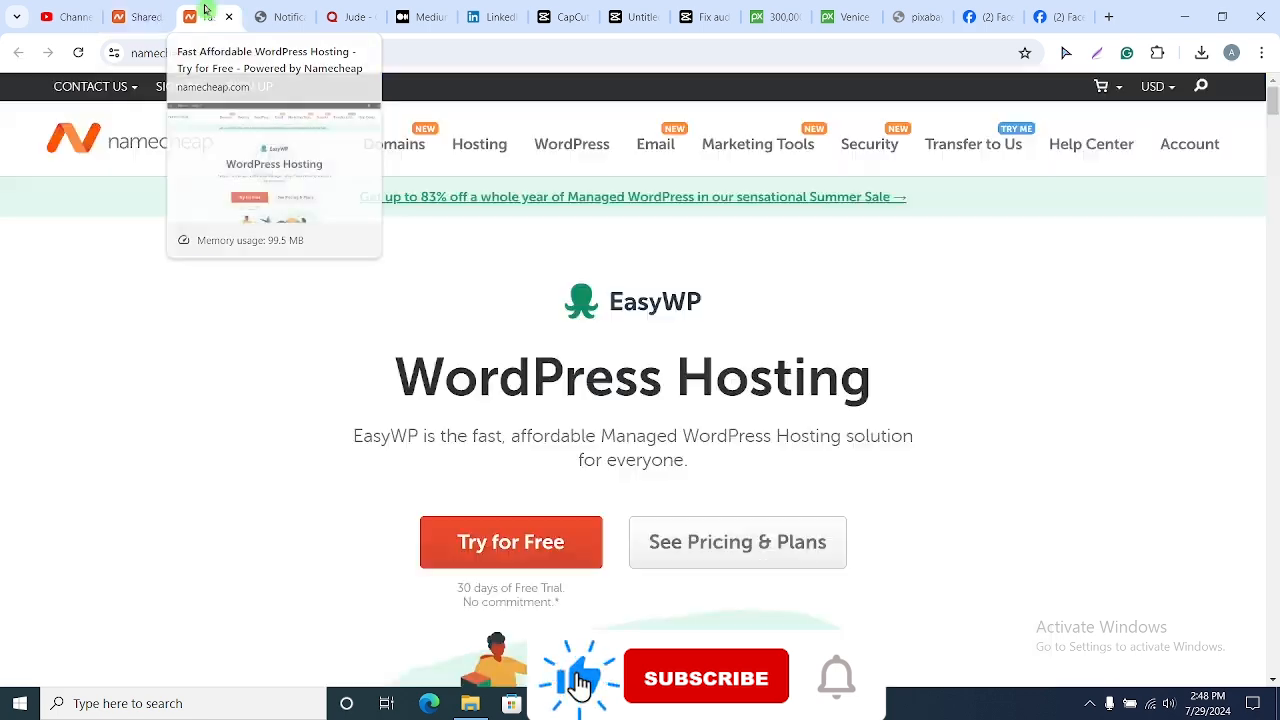
scroll(745, 318, down, 1)
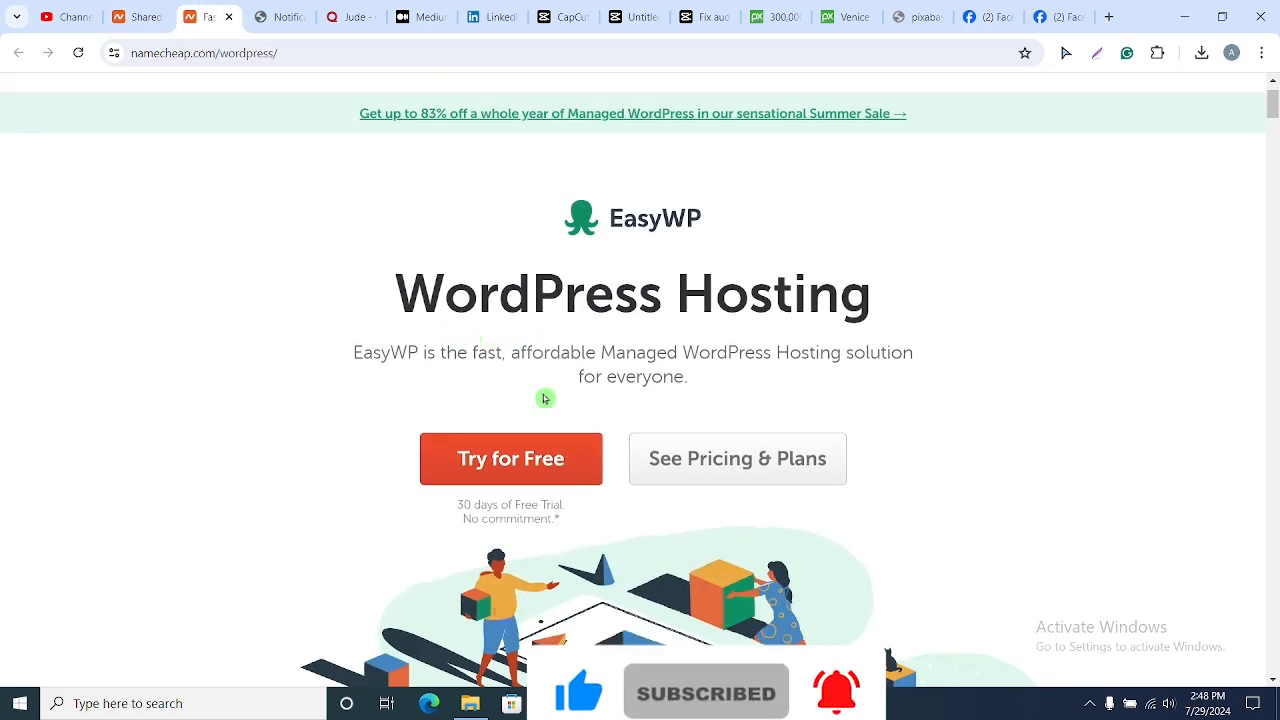
scroll(571, 285, down, 3)
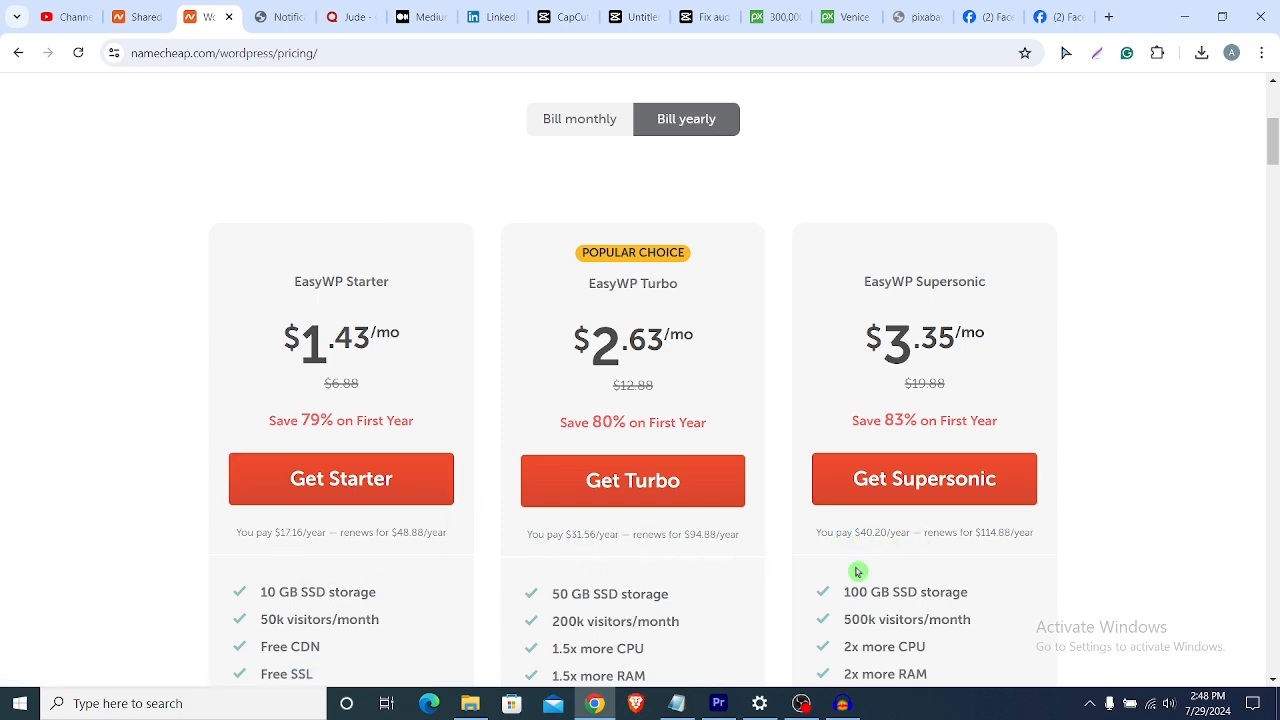
key(ctrl+shift+Tab)
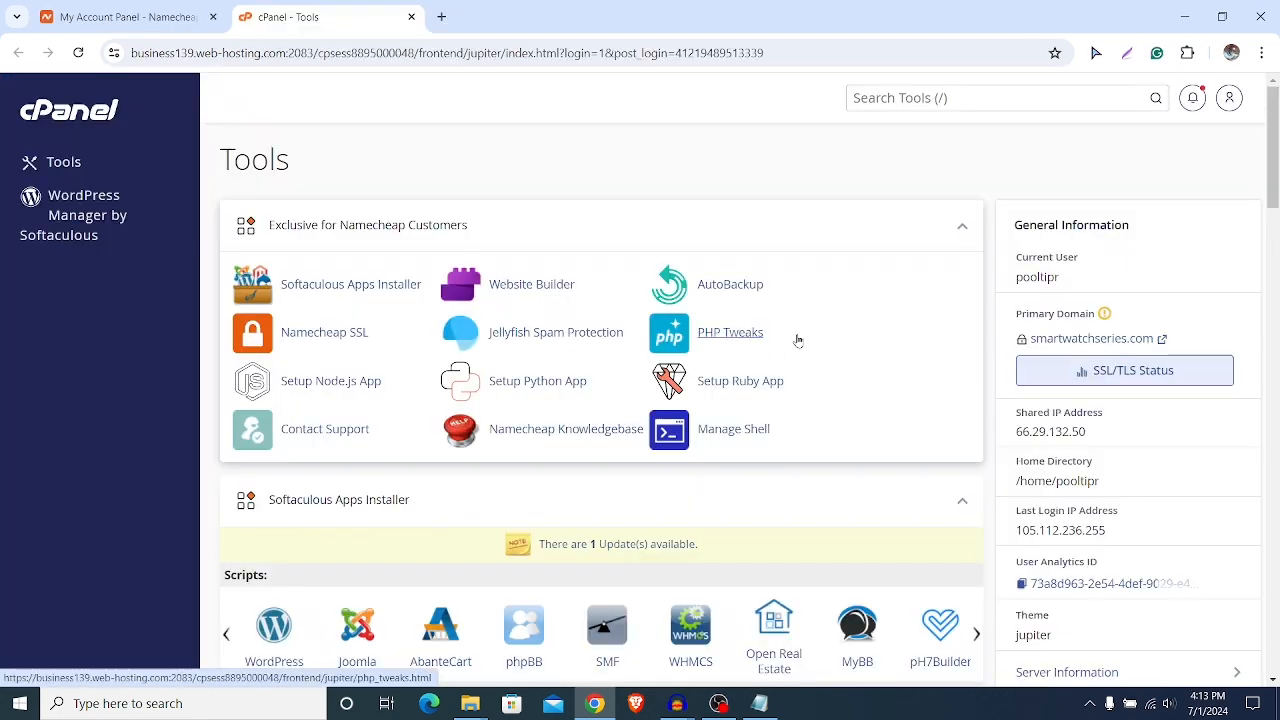
- Create a MySQL database named hk_infodb under the pooltipr_ prefix and return to the MySQL Databases page
scroll(798, 341, down, 8)
scroll(791, 337, down, 5)
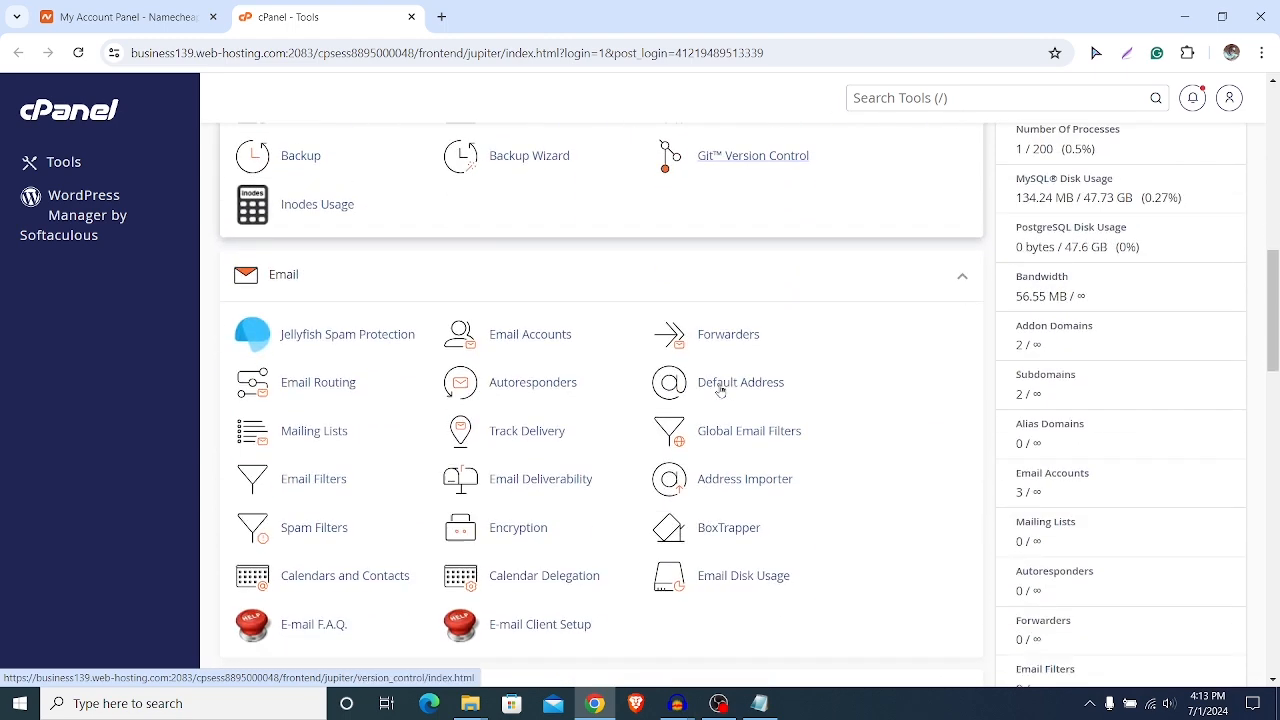
scroll(720, 390, down, 5)
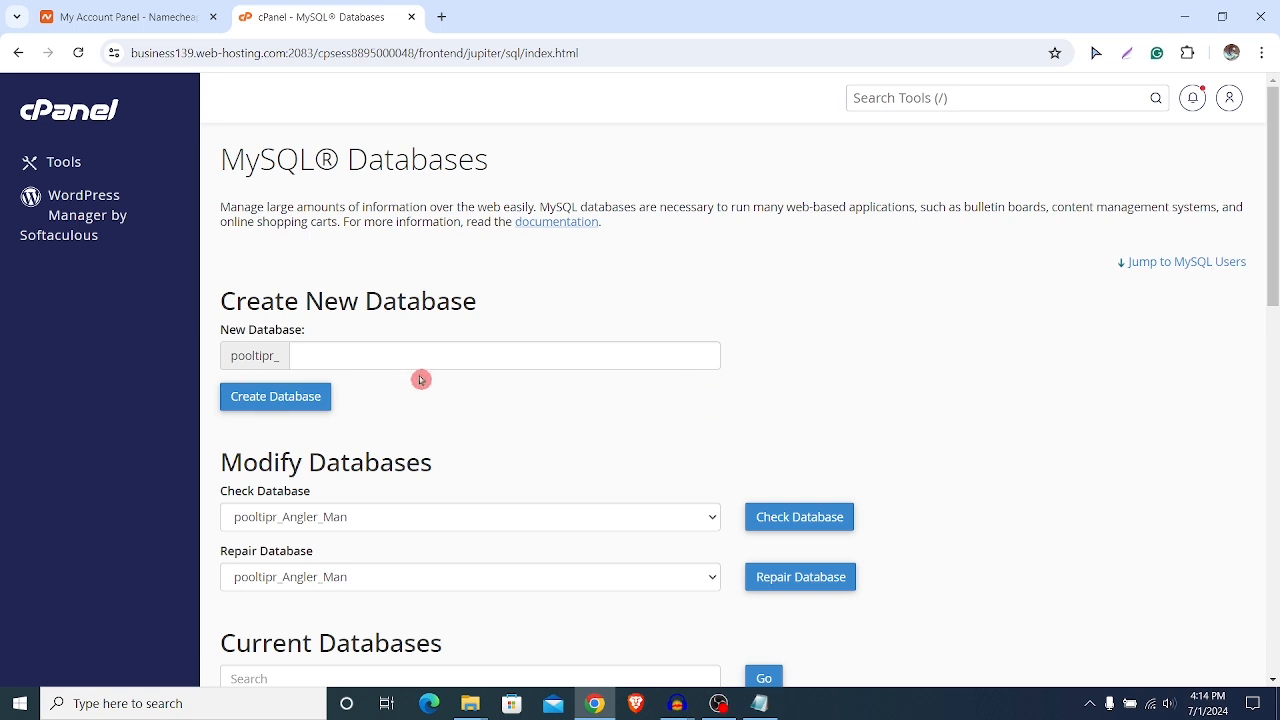
click(325, 360)
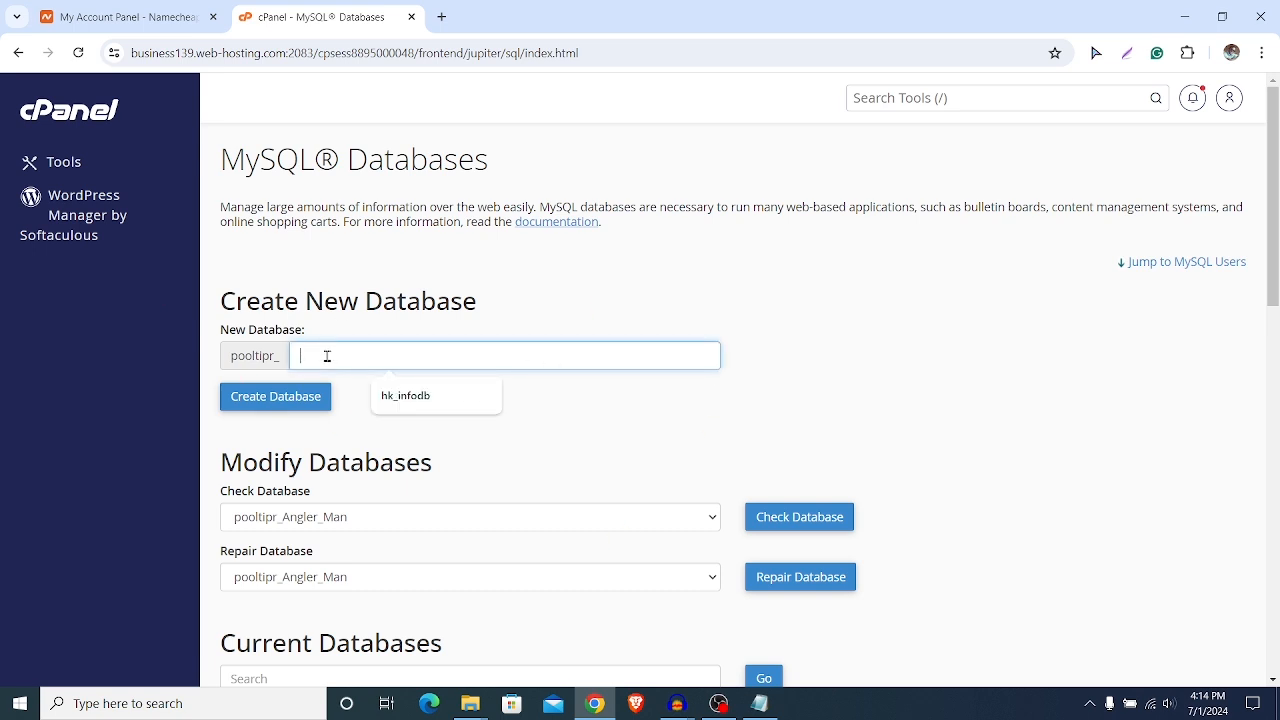
click(410, 396)
scroll(560, 395, down, 2)
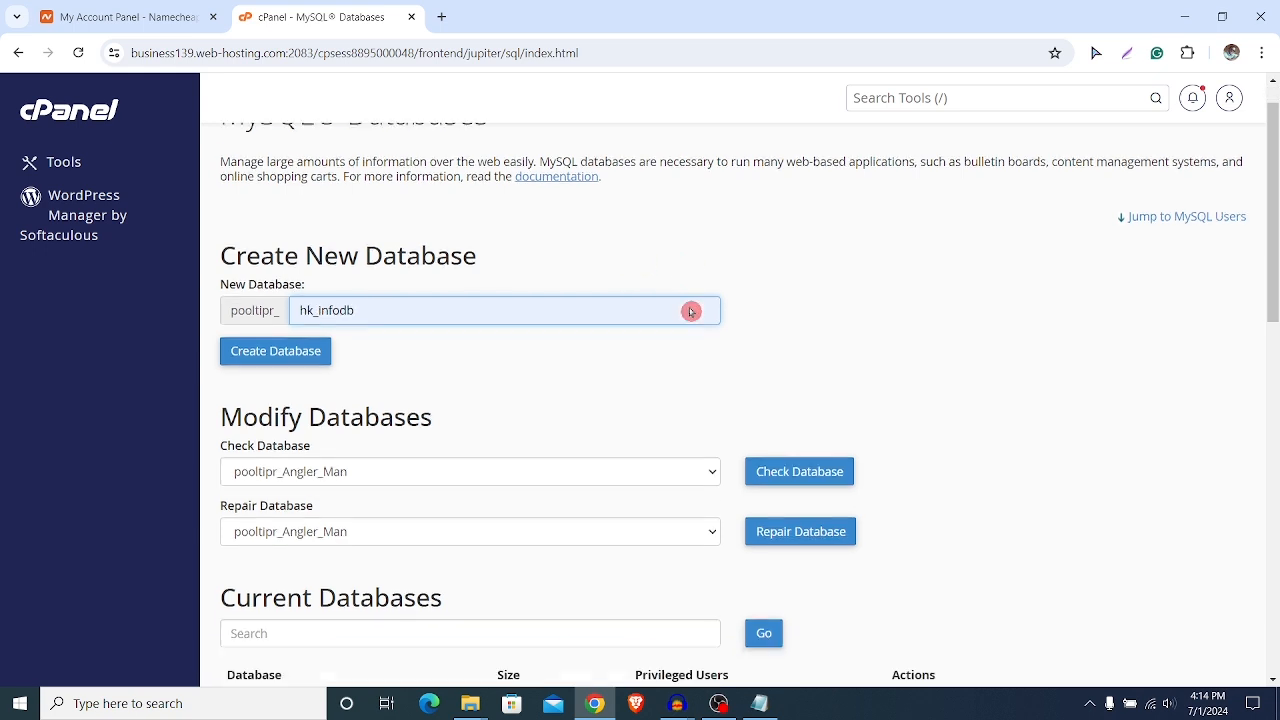
click(273, 236)
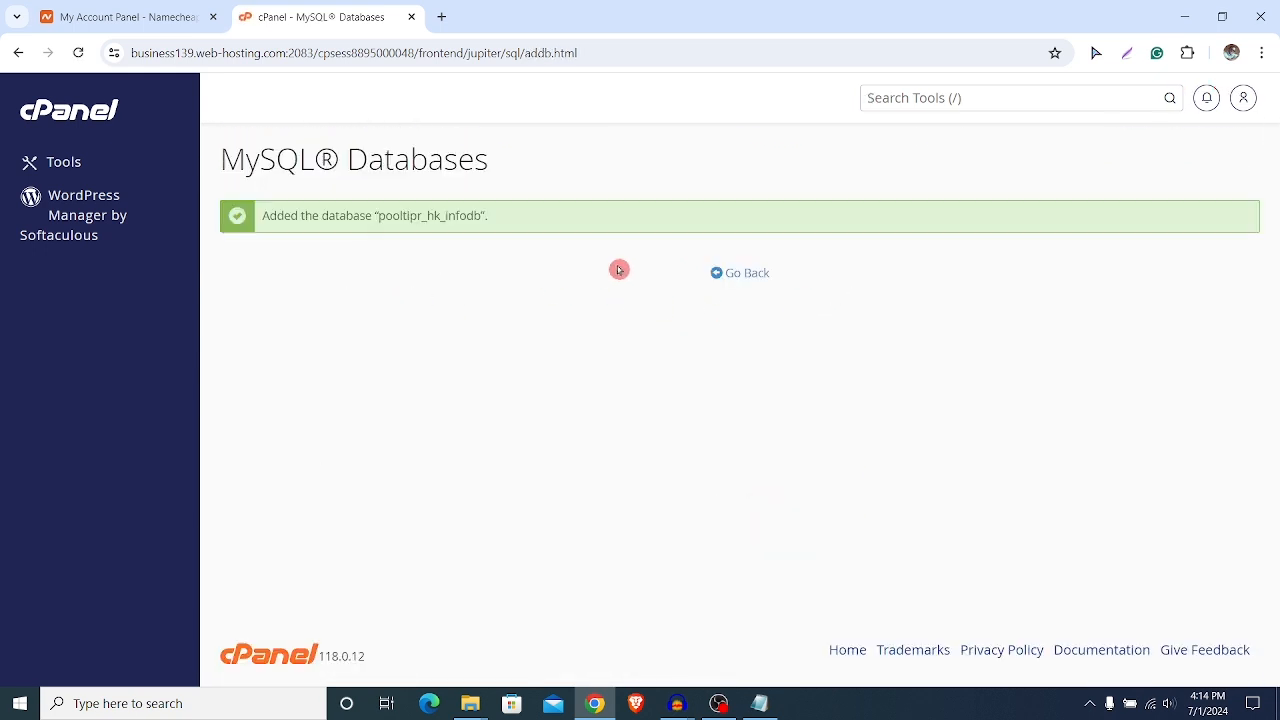
click(736, 274)
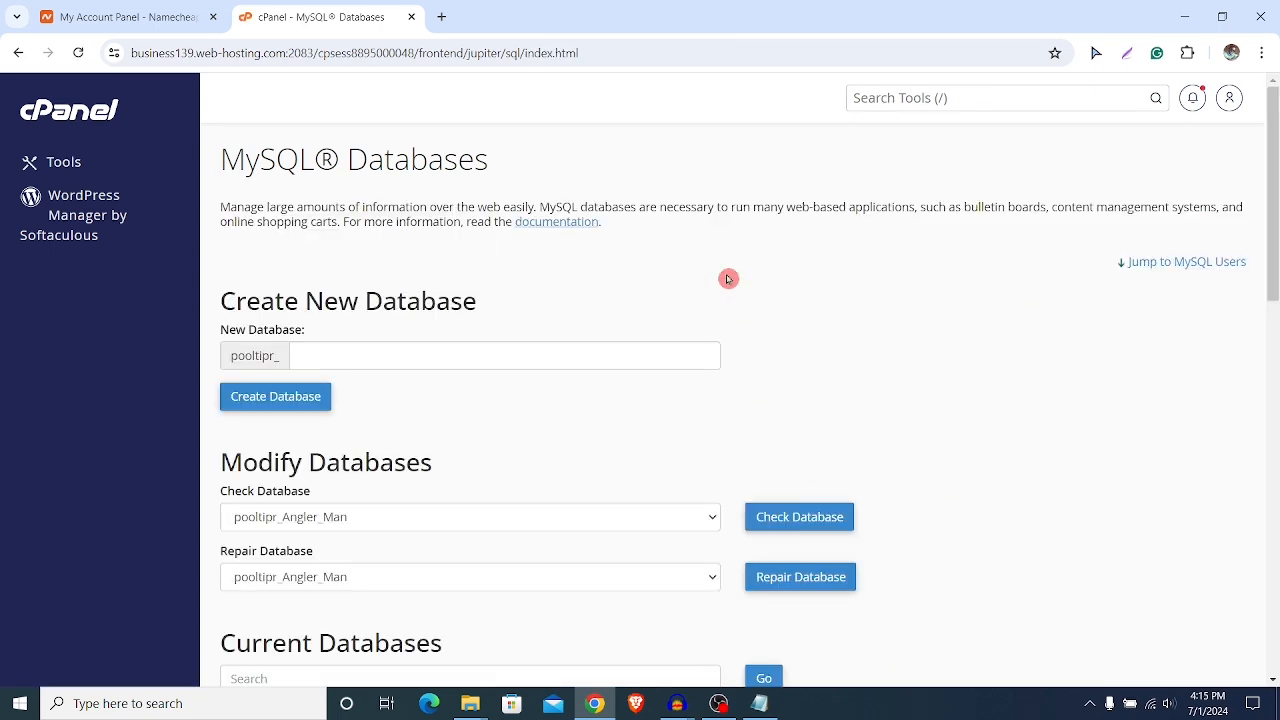
- Create a new MySQL user with the suggested username, entering and repeating its password, and return to the MySQL Databases page
scroll(728, 279, down, 7)
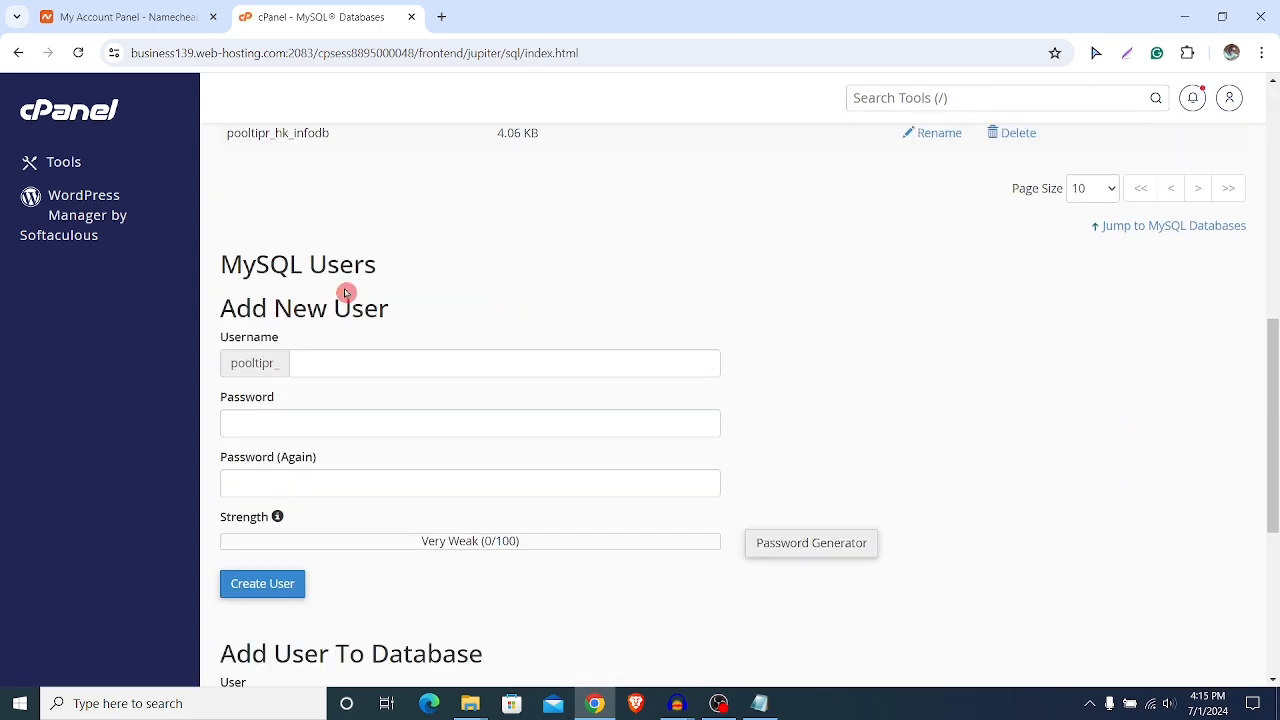
scroll(366, 363, down, 4)
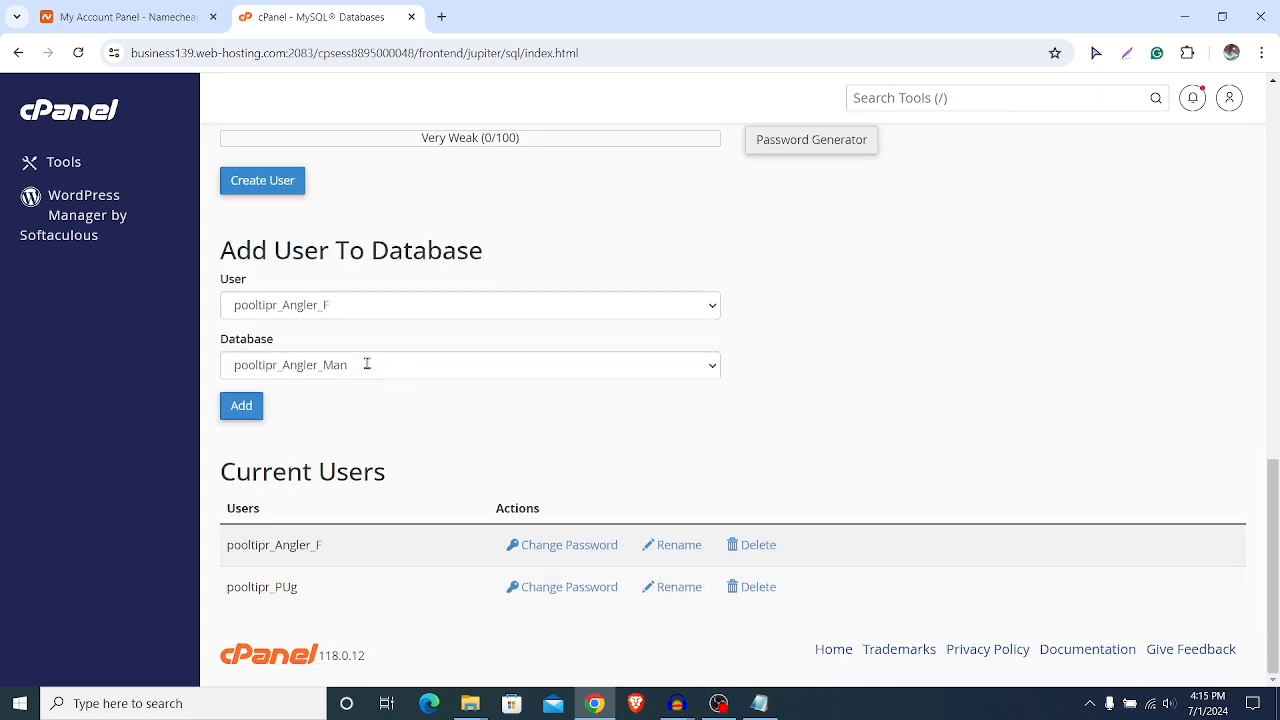
scroll(563, 366, up, 4)
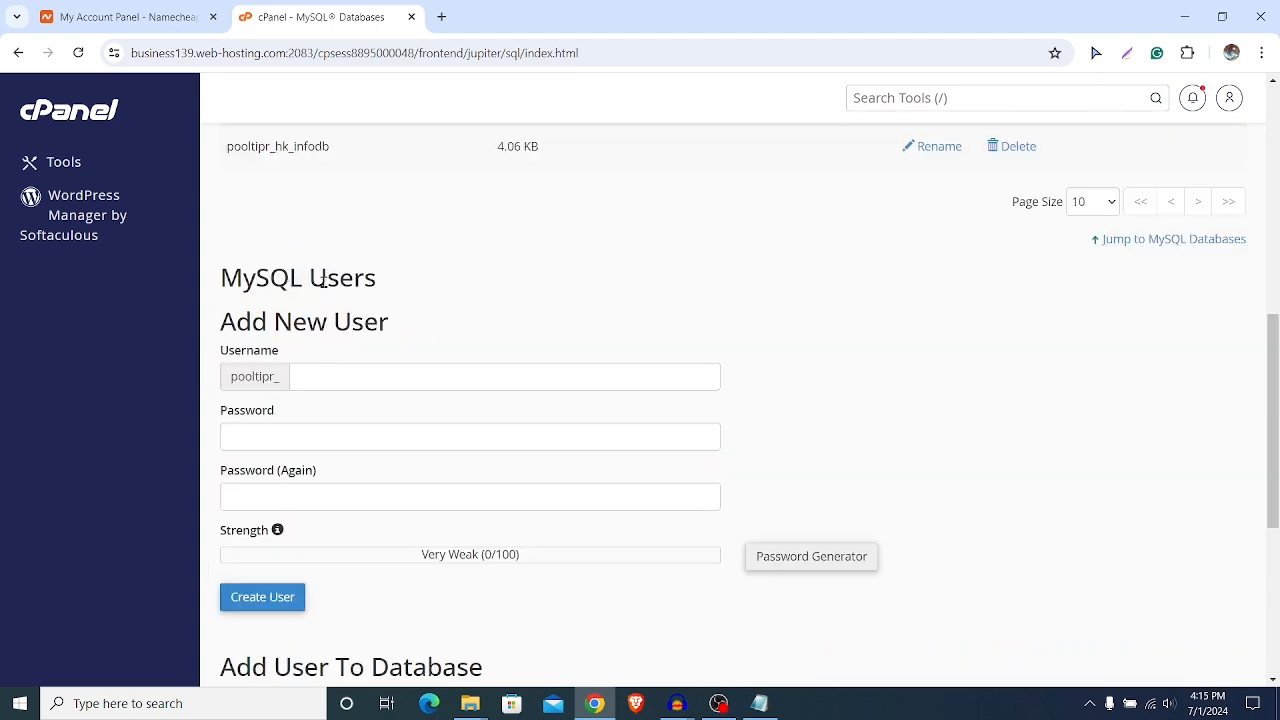
click(405, 292)
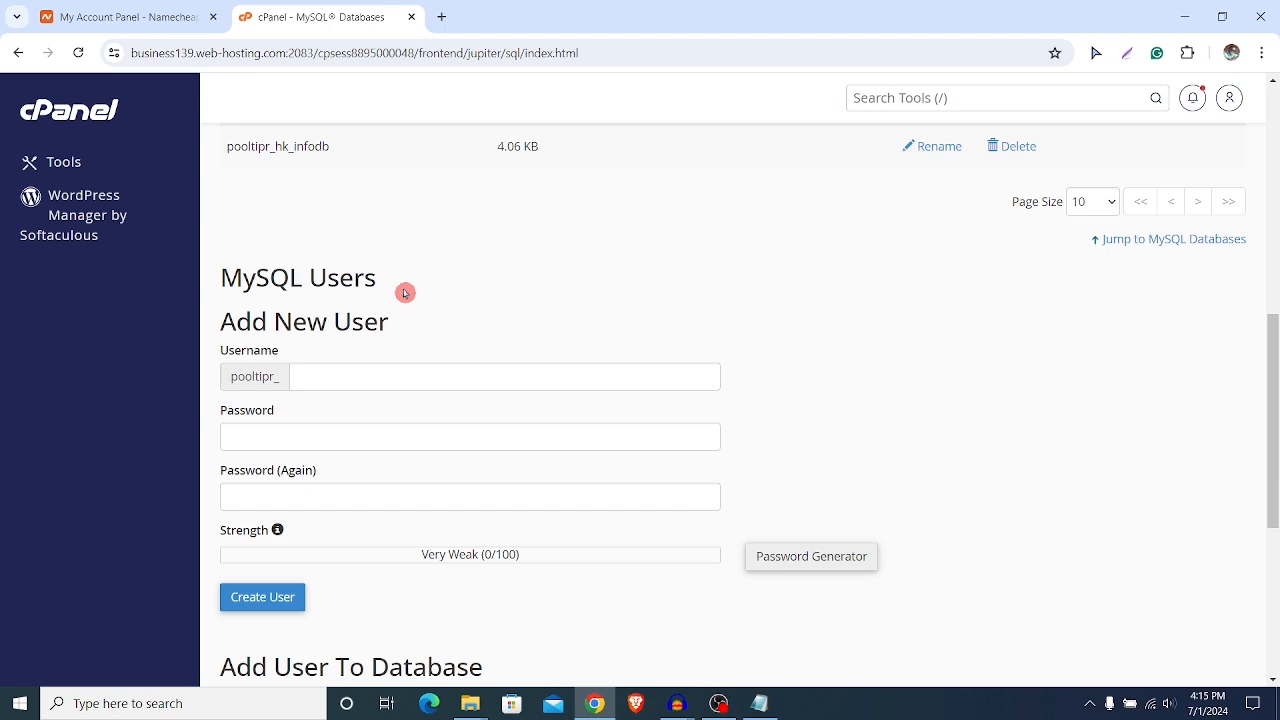
click(345, 381)
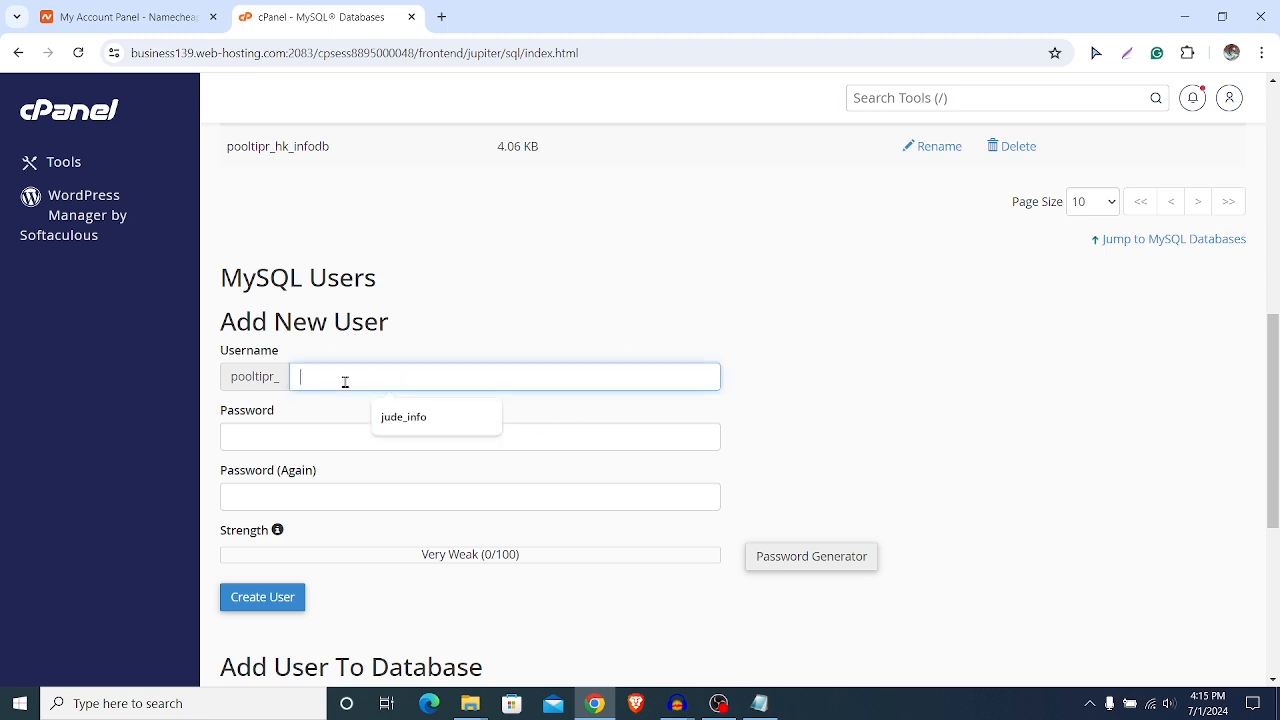
click(403, 417)
click(248, 437)
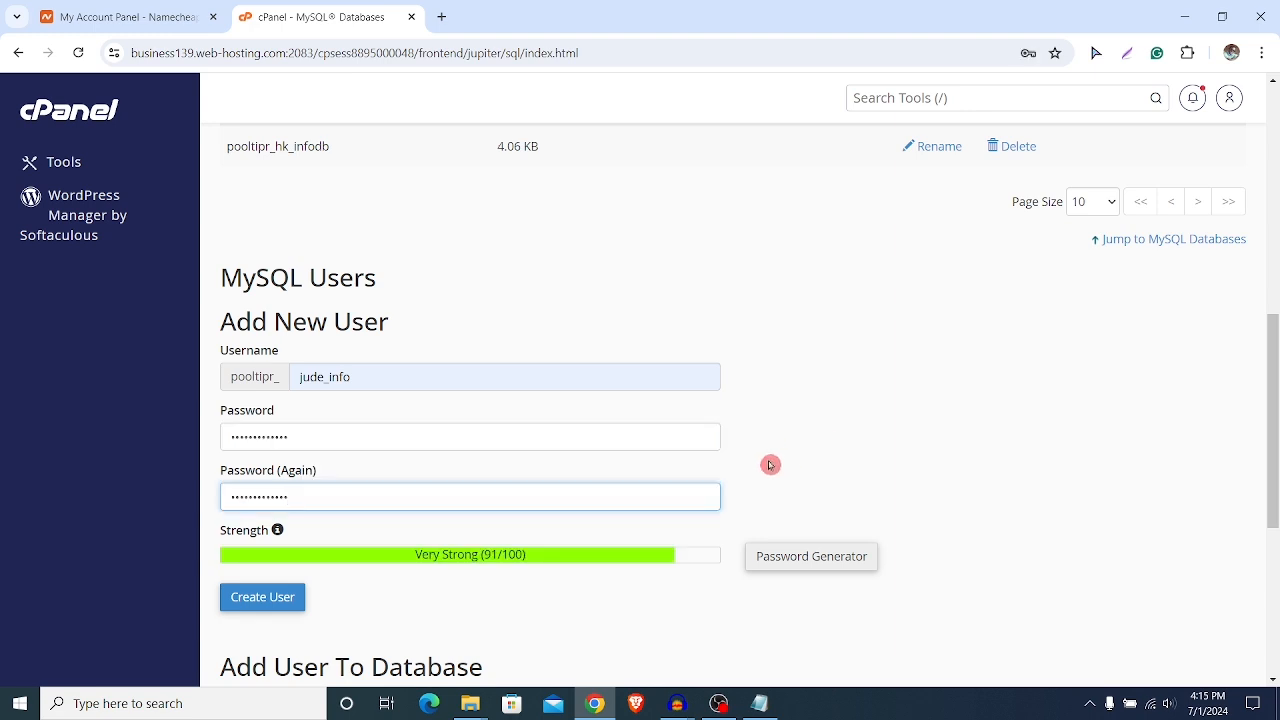
click(282, 599)
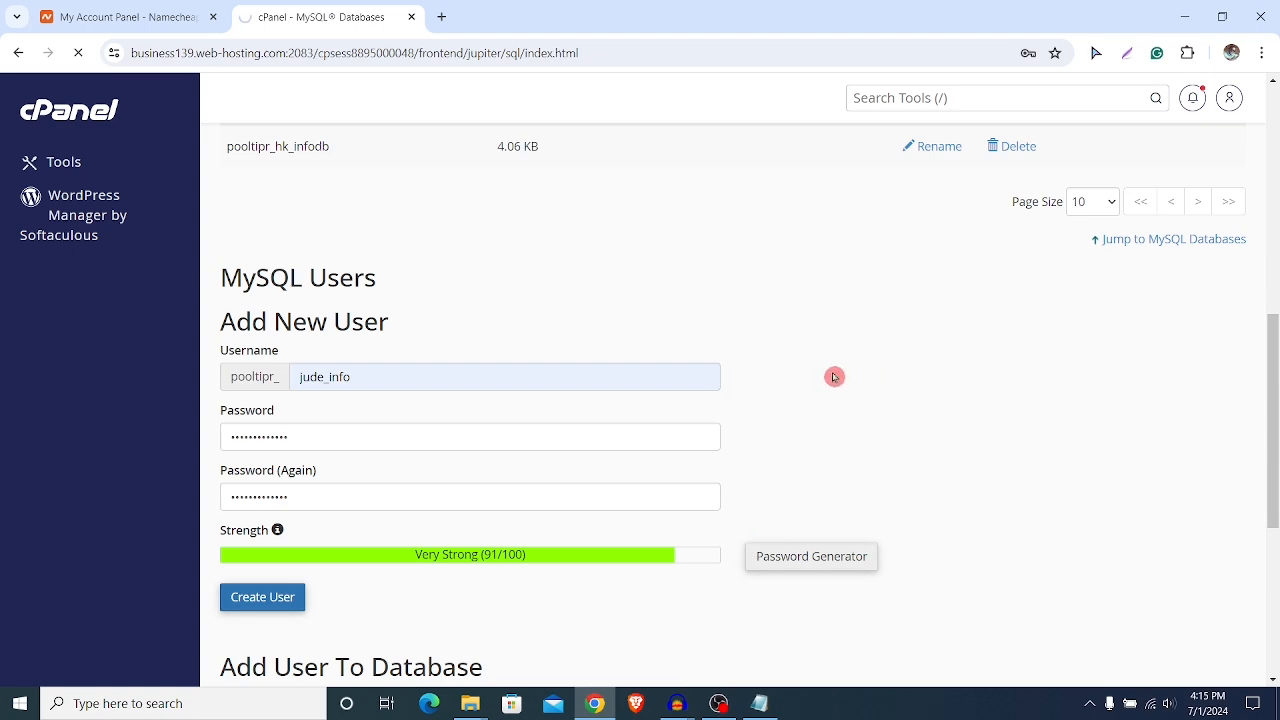
click(1048, 95)
click(740, 276)
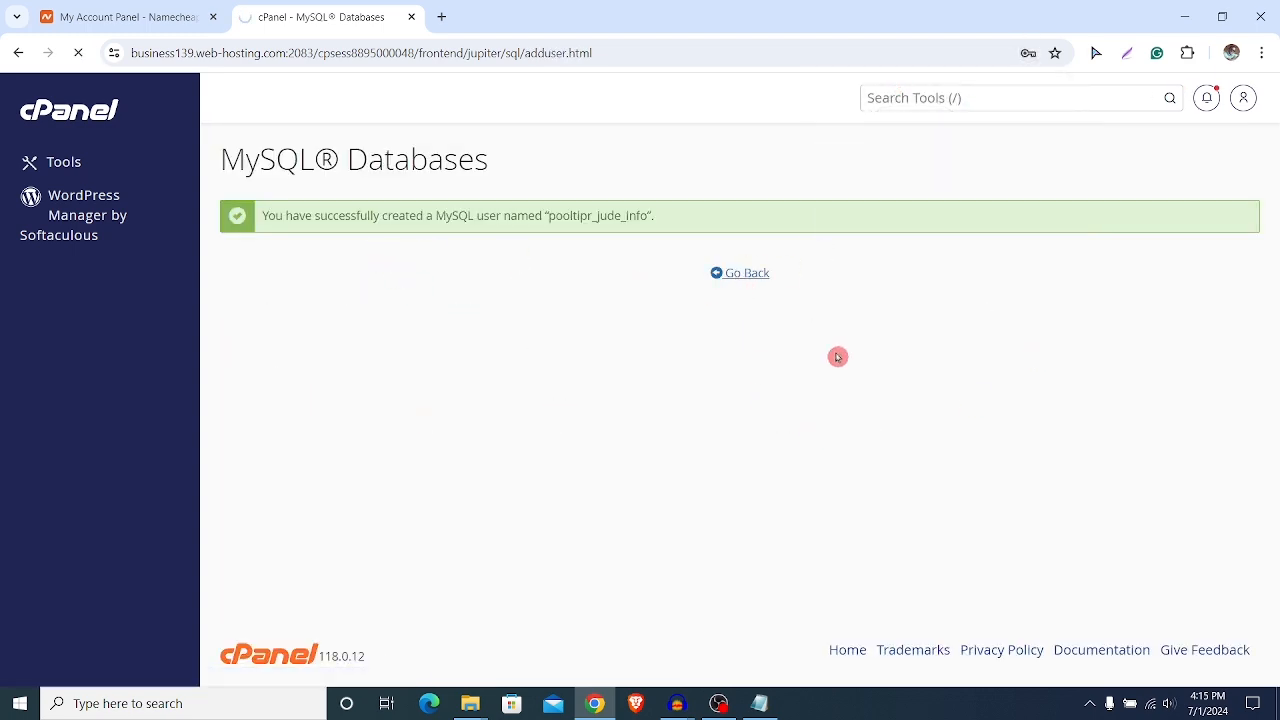
- Add the newly created MySQL user to the pooltipr_hk_infodb database
scroll(752, 298, down, 9)
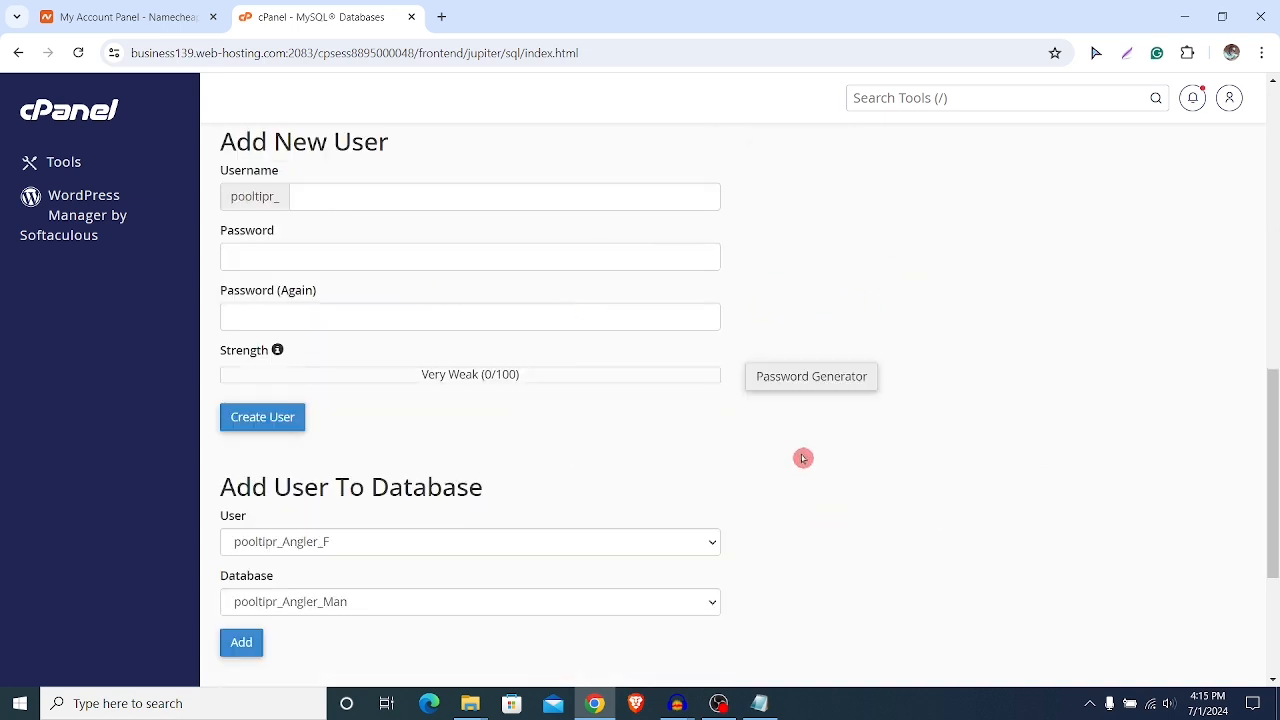
scroll(803, 458, down, 2)
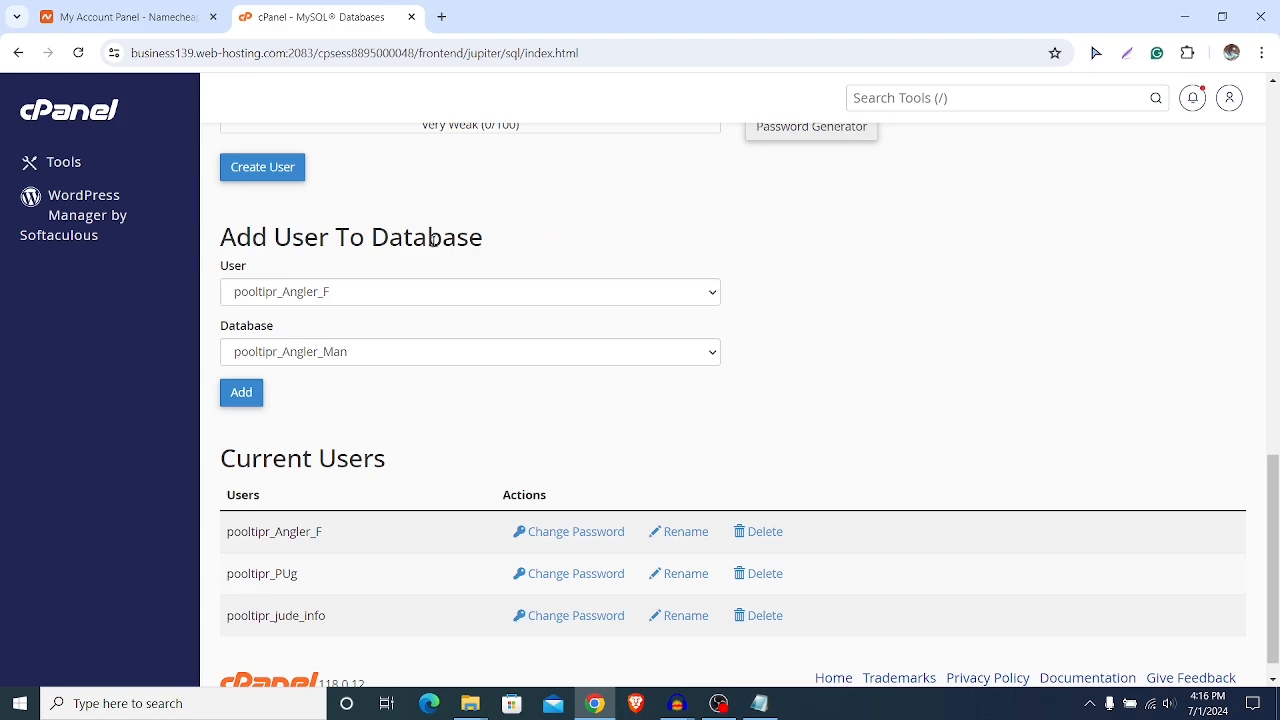
click(275, 291)
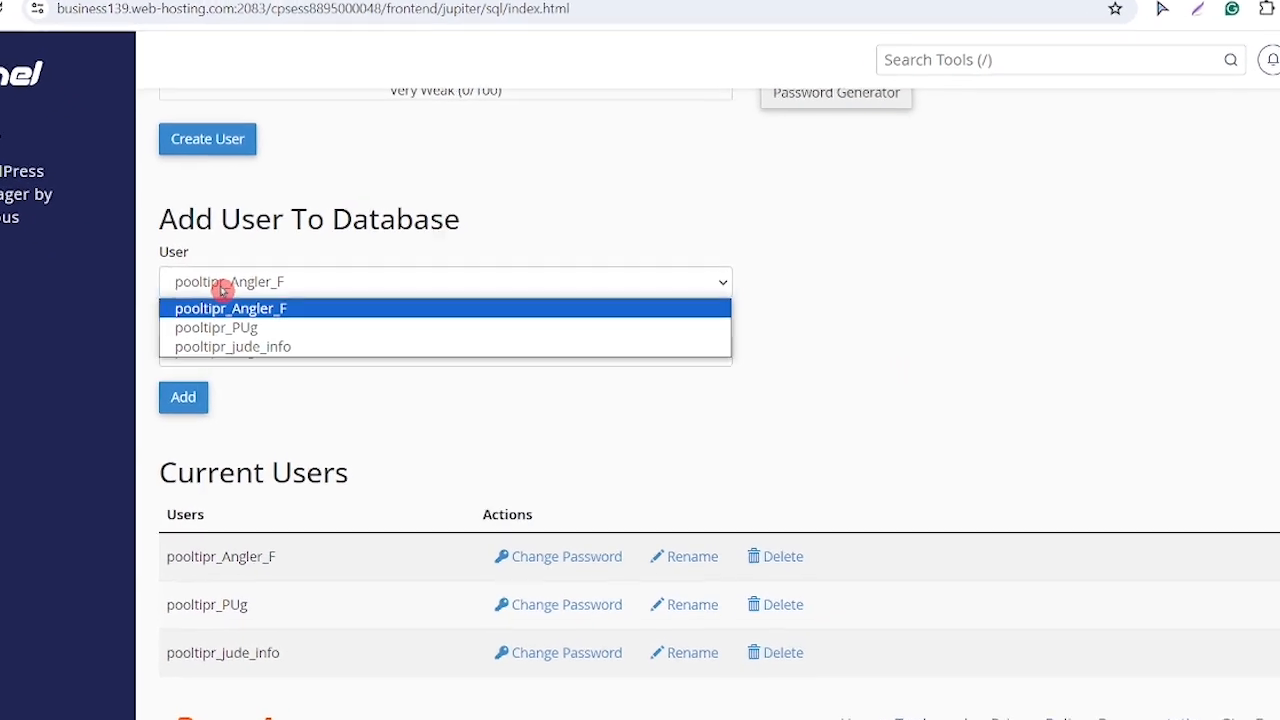
click(255, 347)
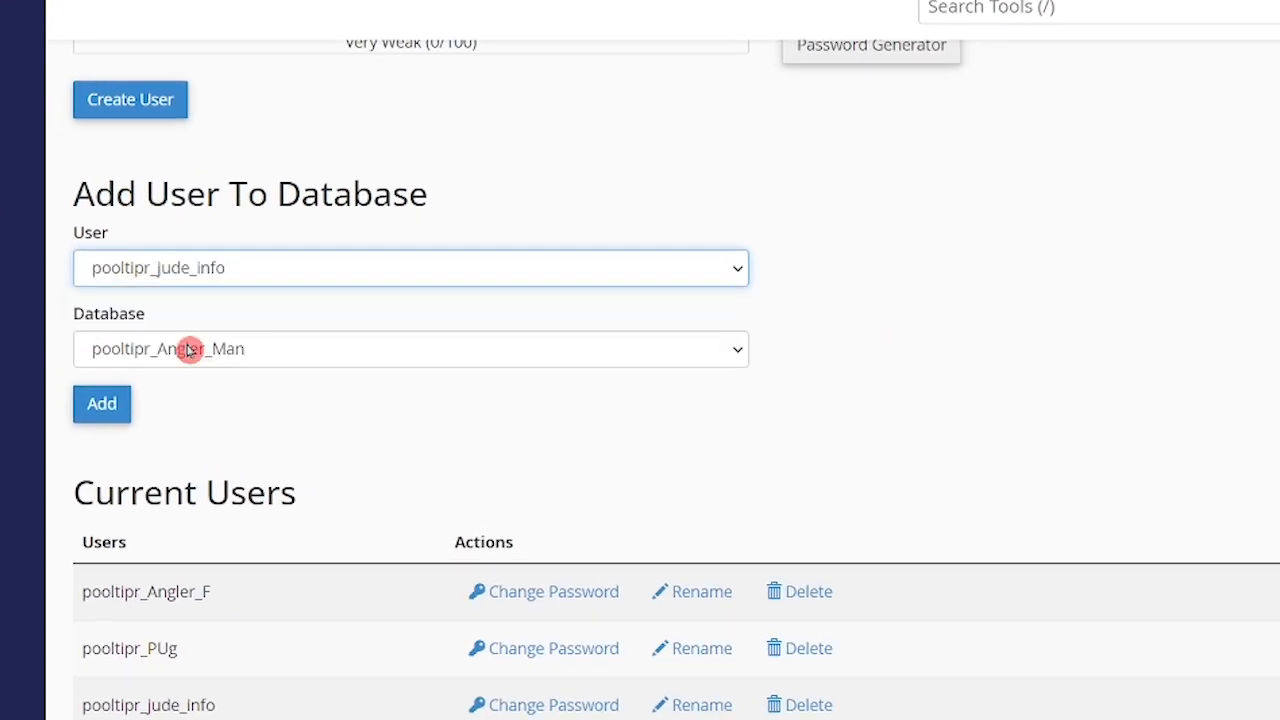
click(197, 352)
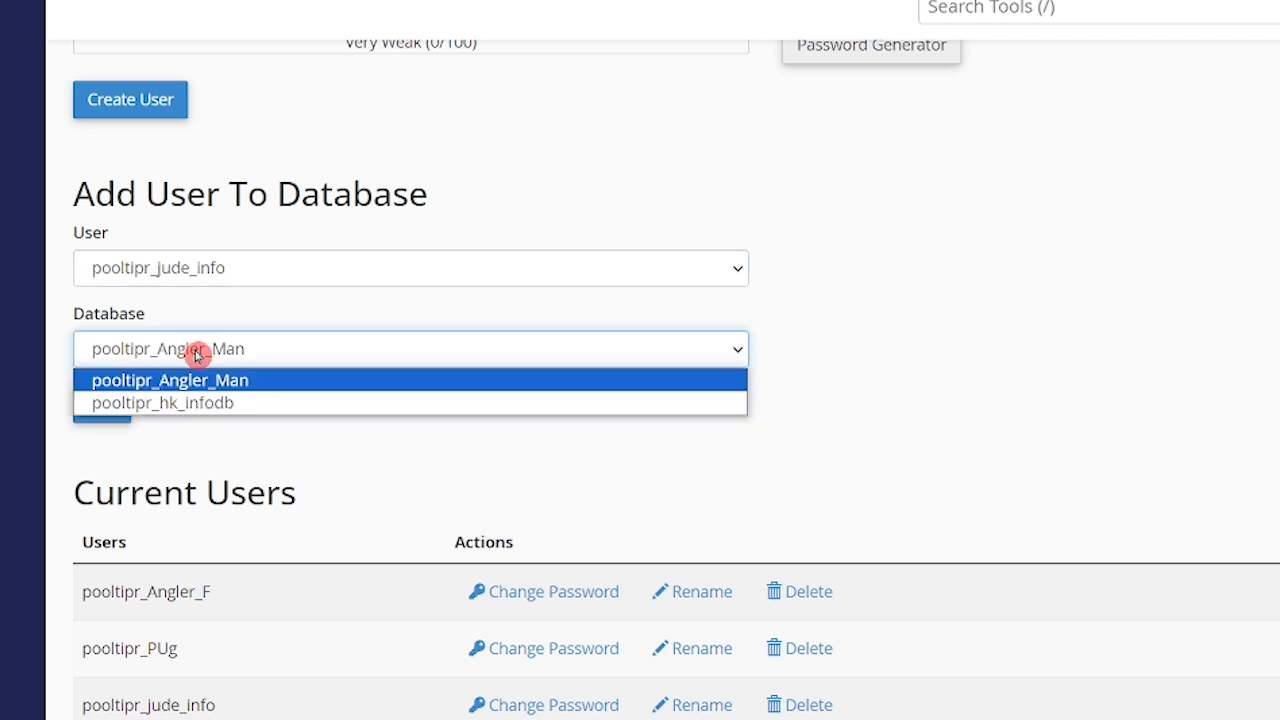
click(172, 403)
click(106, 410)
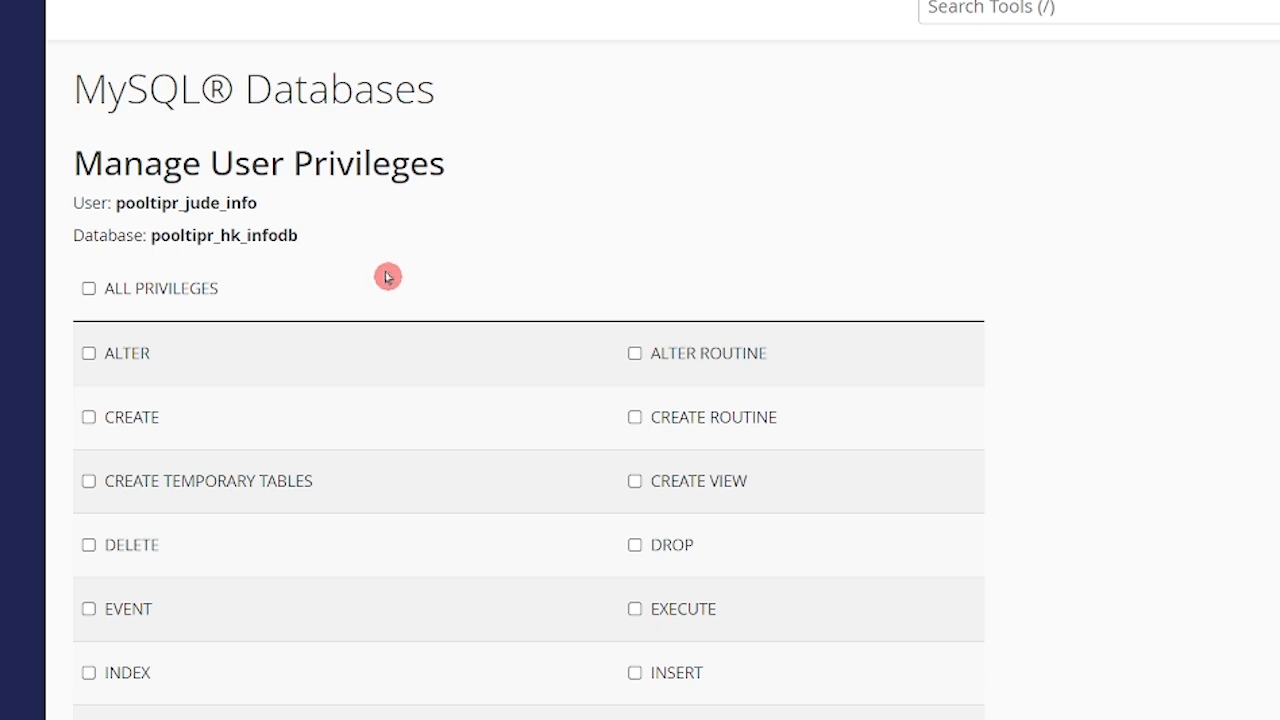
- Grant the new user all privileges on the pooltipr_hk_infodb database and apply the changes
scroll(286, 274, down, 3)
scroll(309, 400, up, 2)
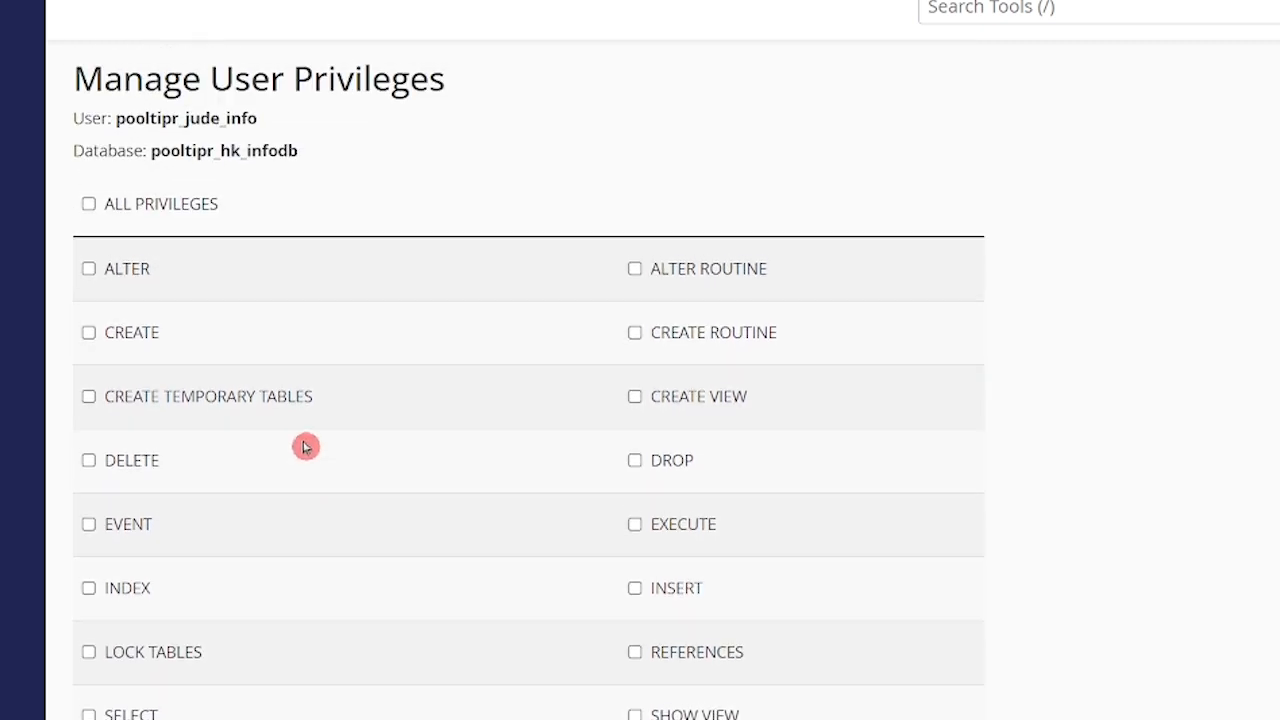
click(88, 208)
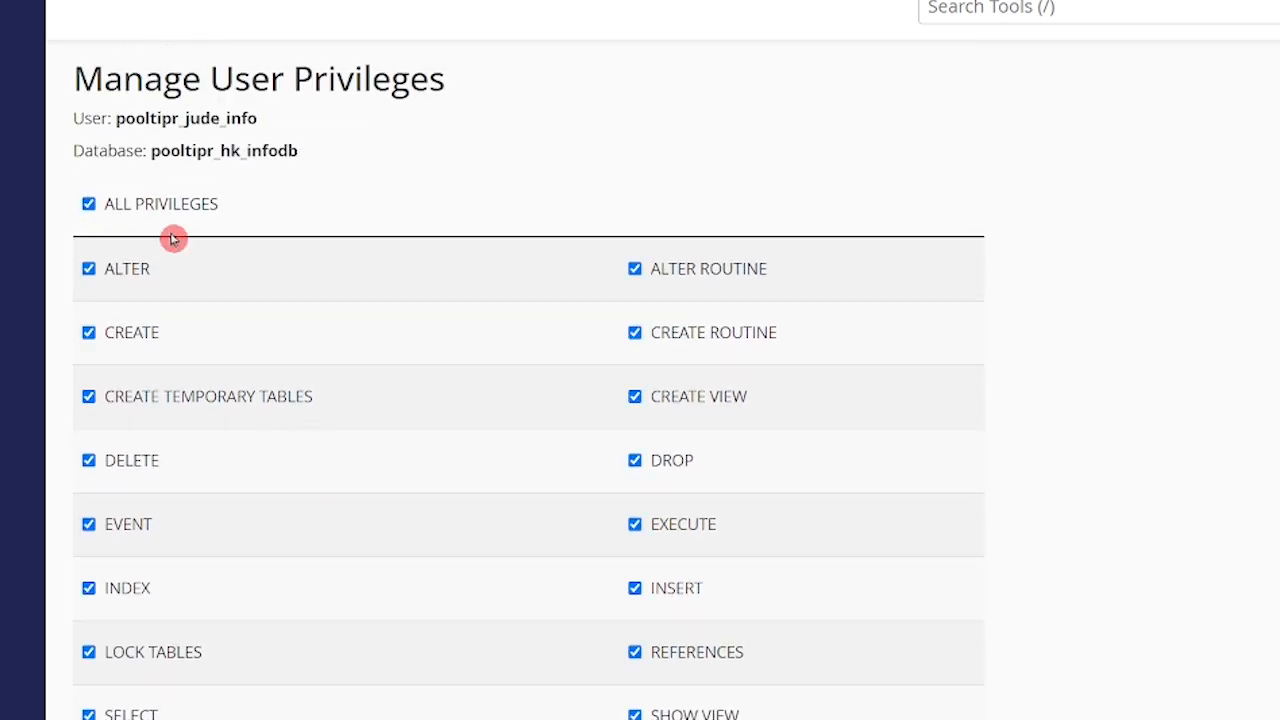
scroll(714, 143, down, 2)
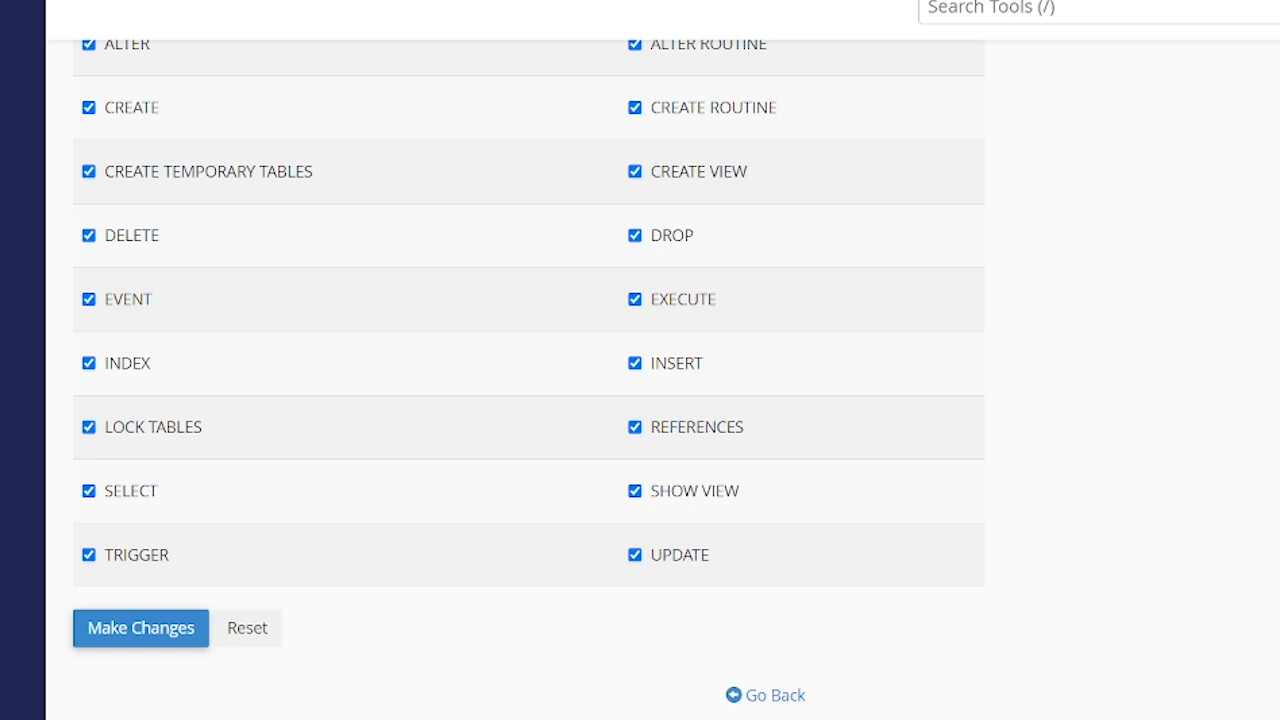
click(143, 628)
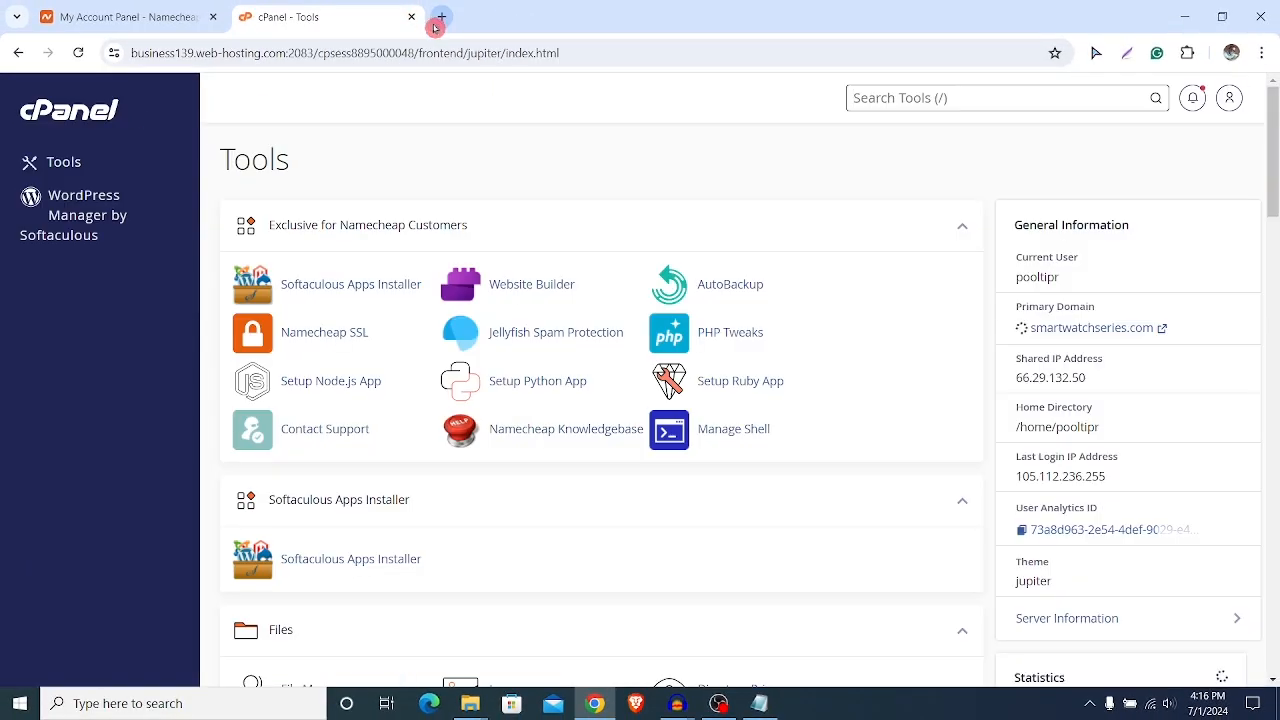
- Search the web for "wordpress download" in a new tab and download WordPress 6.5.5 from WordPress.org
click(441, 17)
text(word)
click(260, 156)
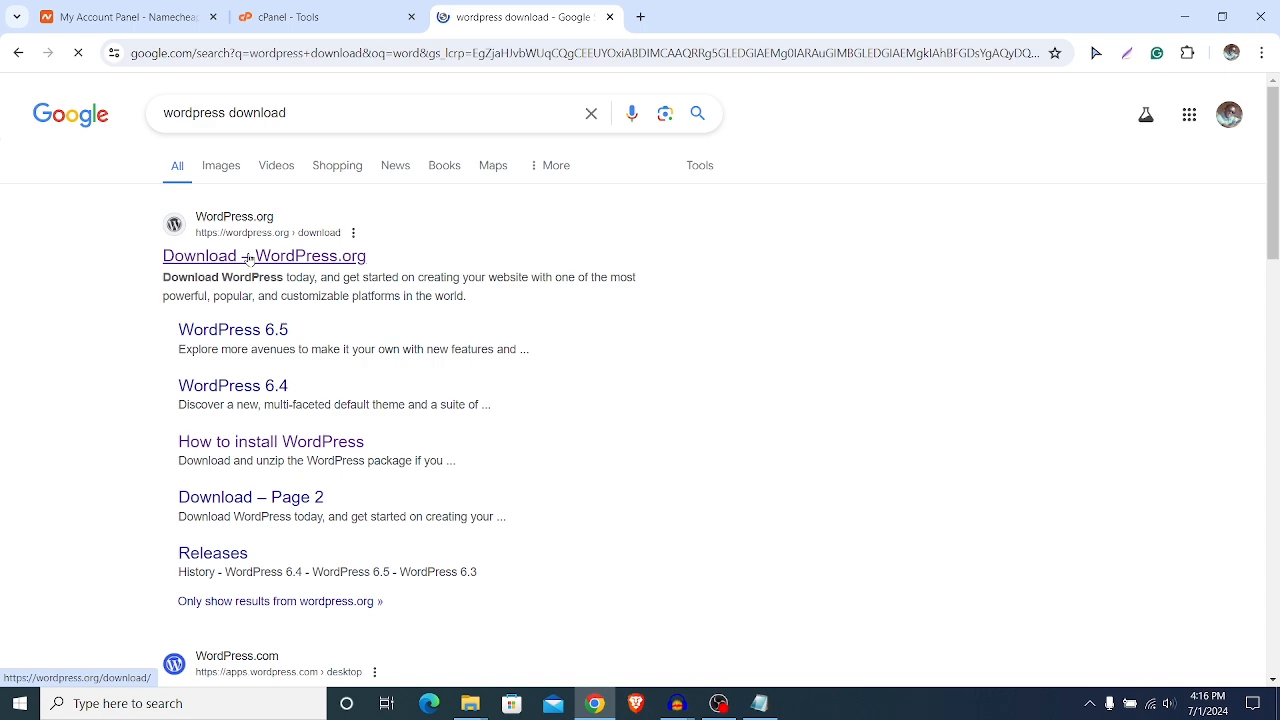
click(325, 260)
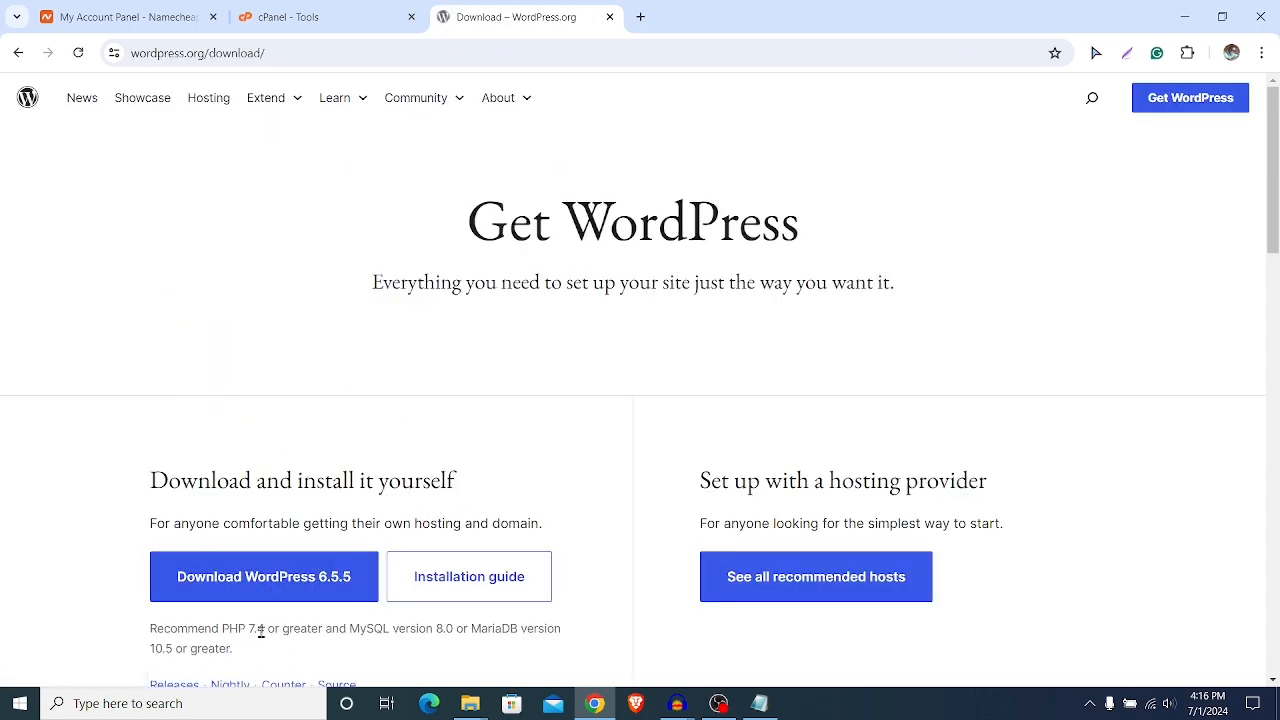
click(252, 586)
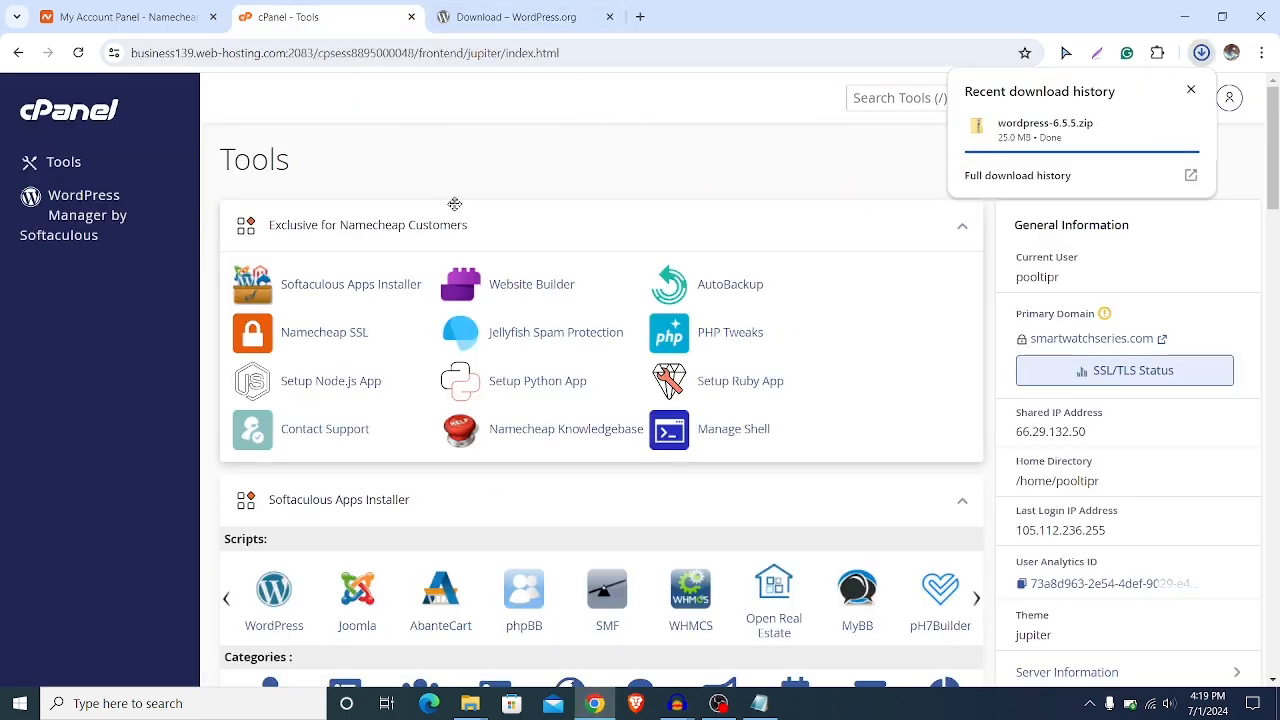
- Open cPanel's File Manager and go into the herokeys.info folder
scroll(655, 414, down, 2)
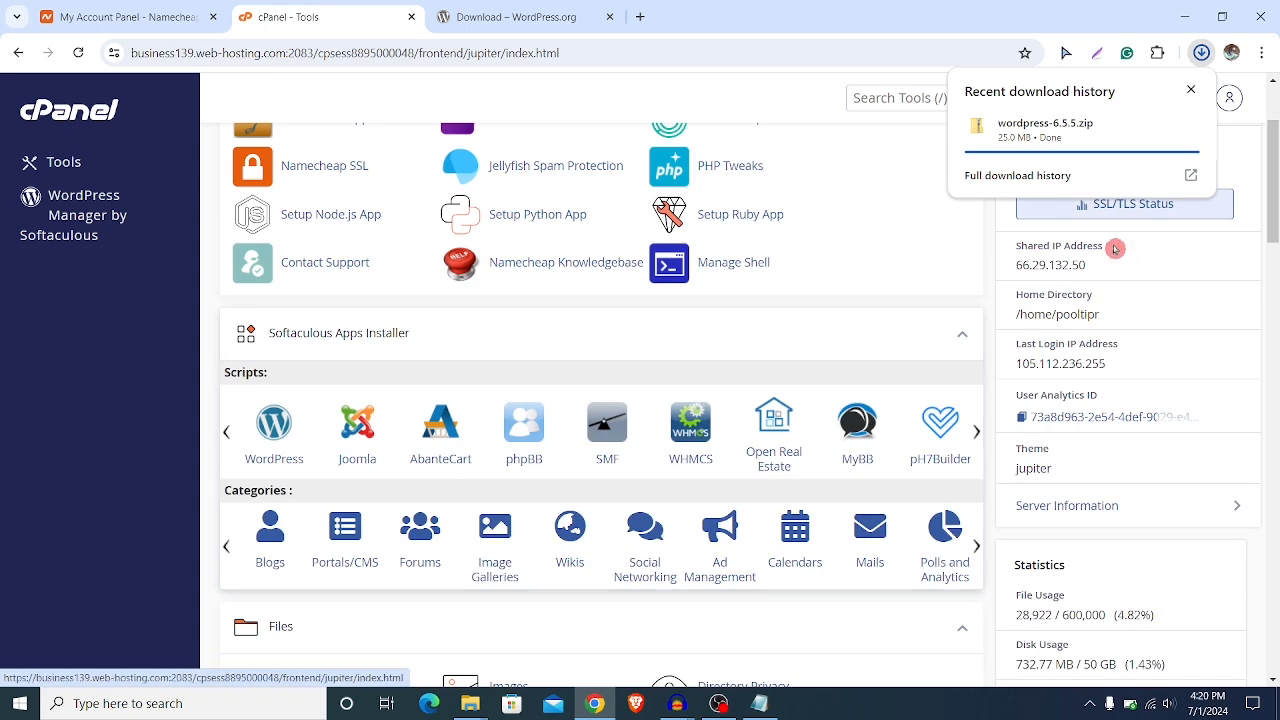
scroll(323, 403, down, 2)
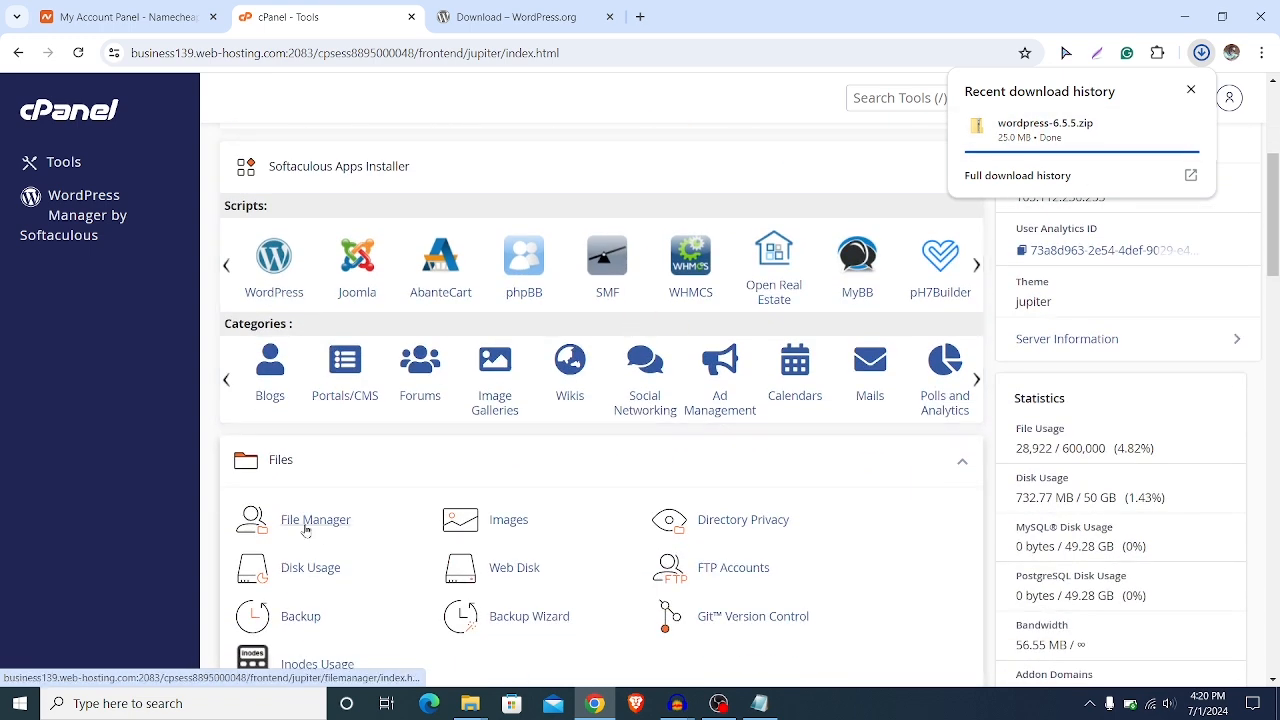
click(316, 528)
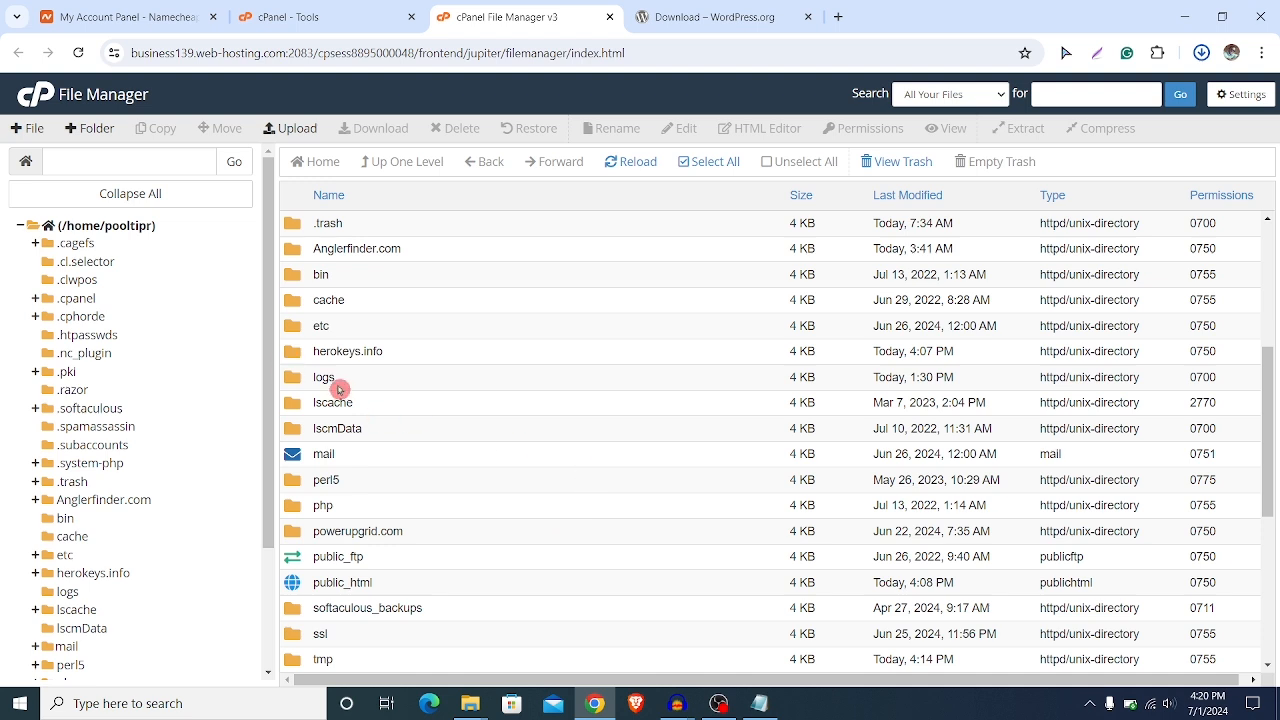
double_click(293, 357)
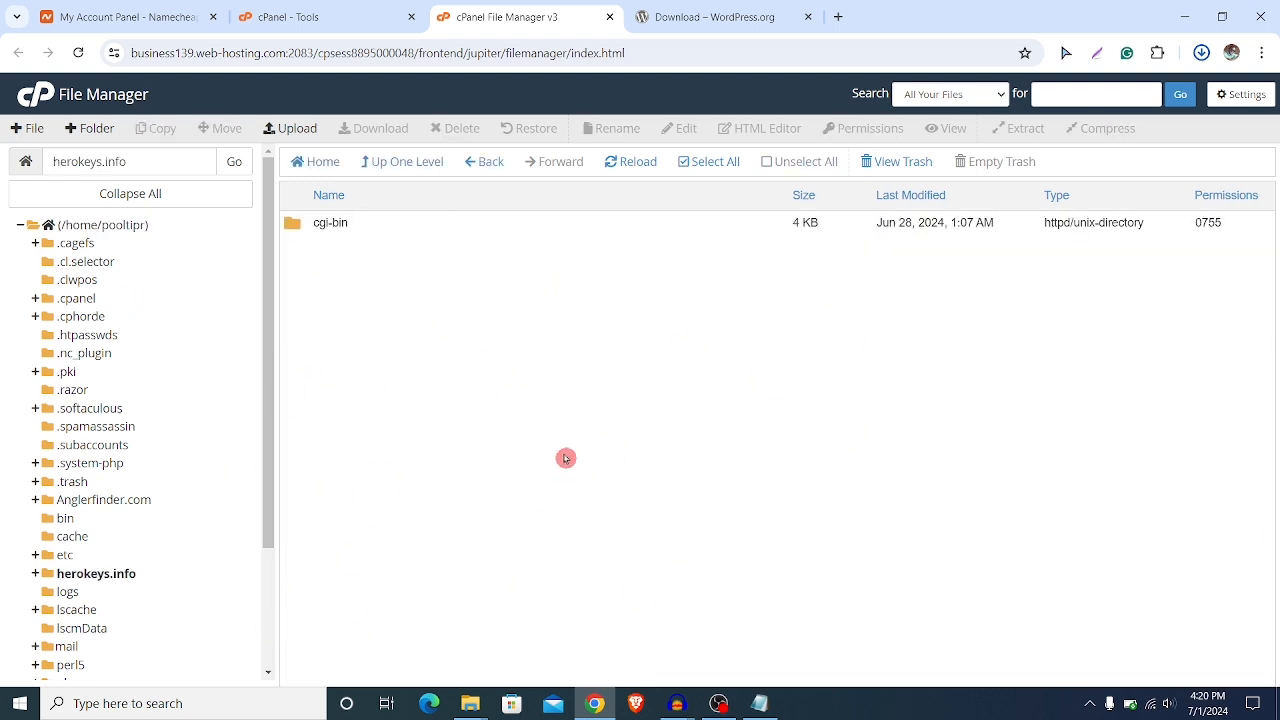
- Upload wordpress-6.5.5.zip from the Downloads folder to /home/pooltipr/herokeys.info
click(285, 130)
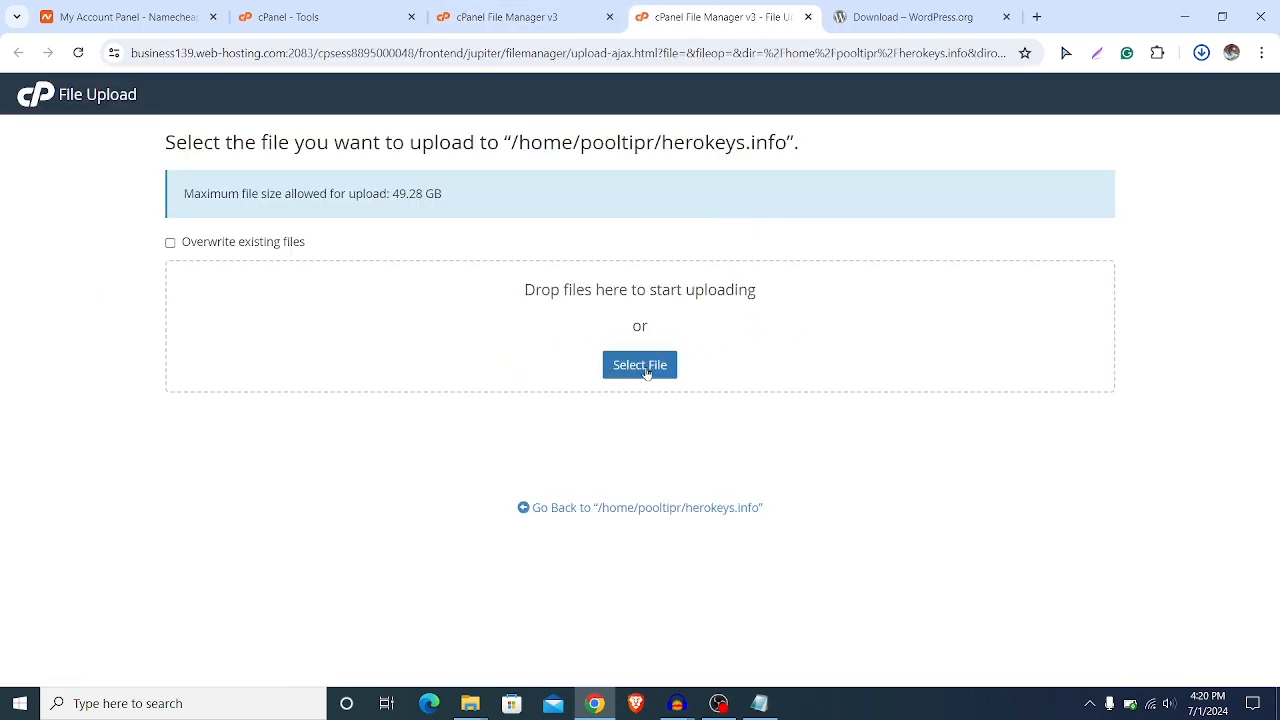
click(646, 368)
click(203, 143)
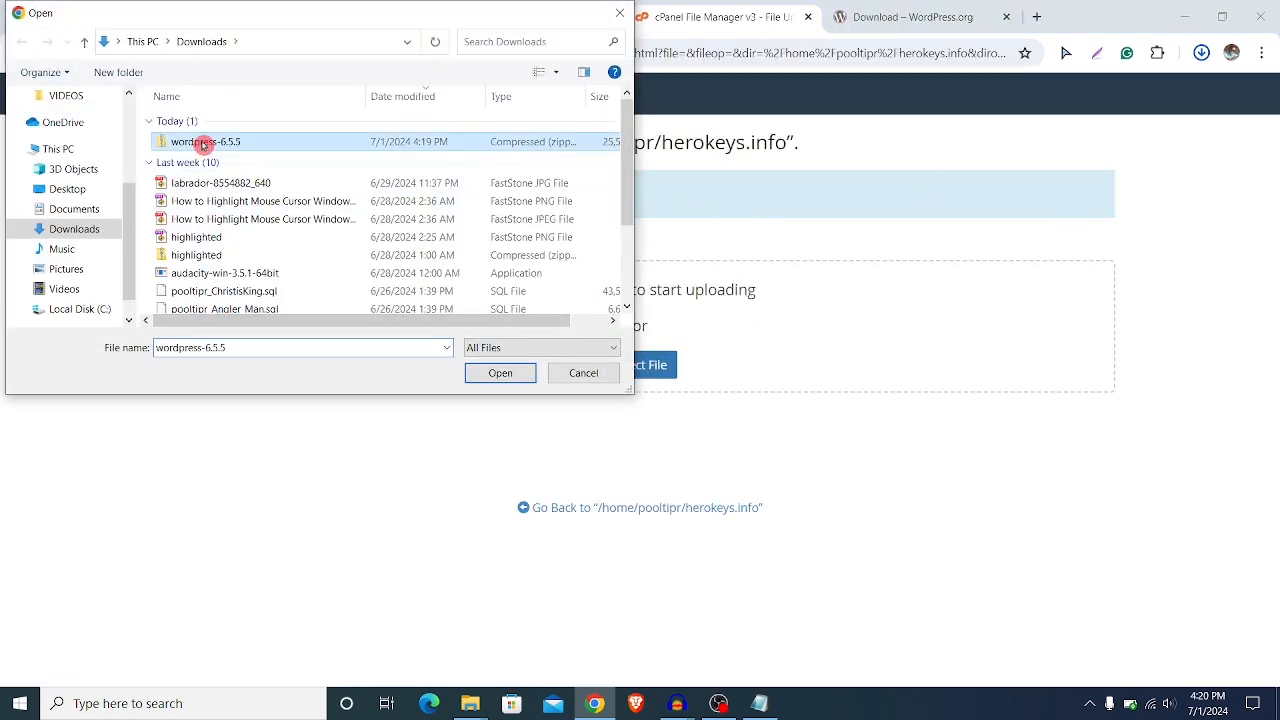
click(500, 372)
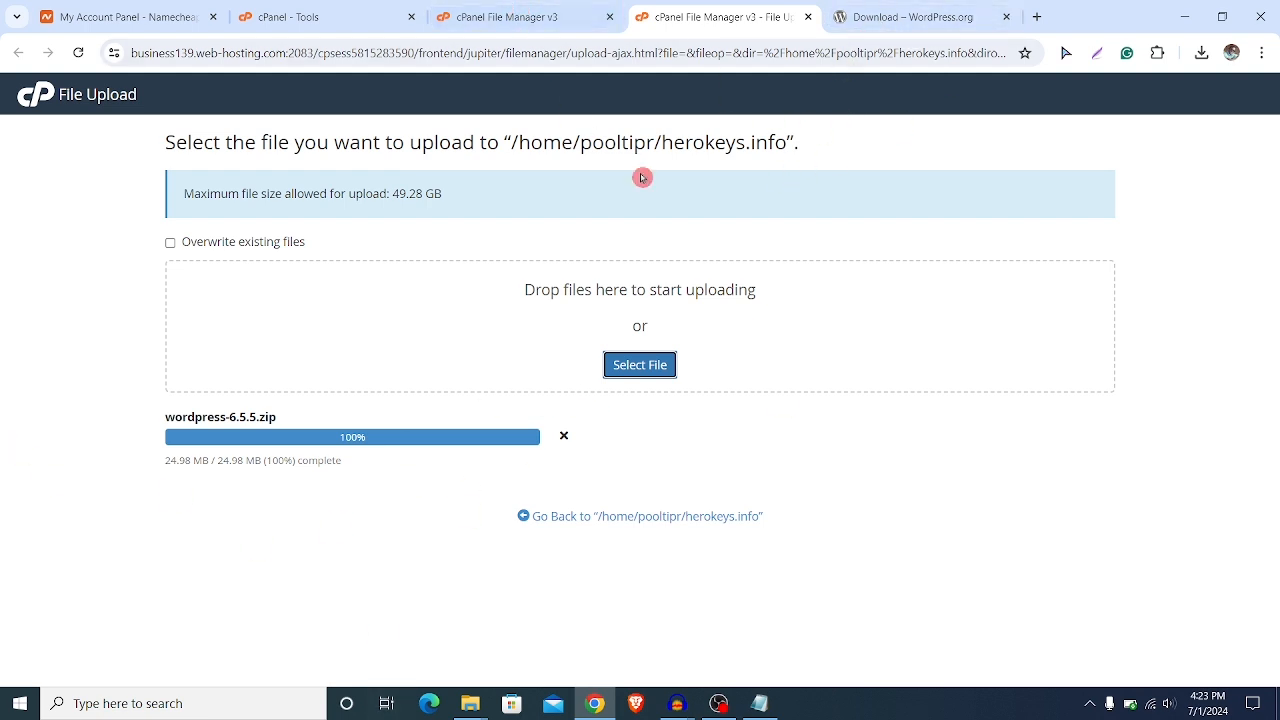
- Close the outdated File Manager tab and reopen File Manager from the cPanel tools page
click(524, 6)
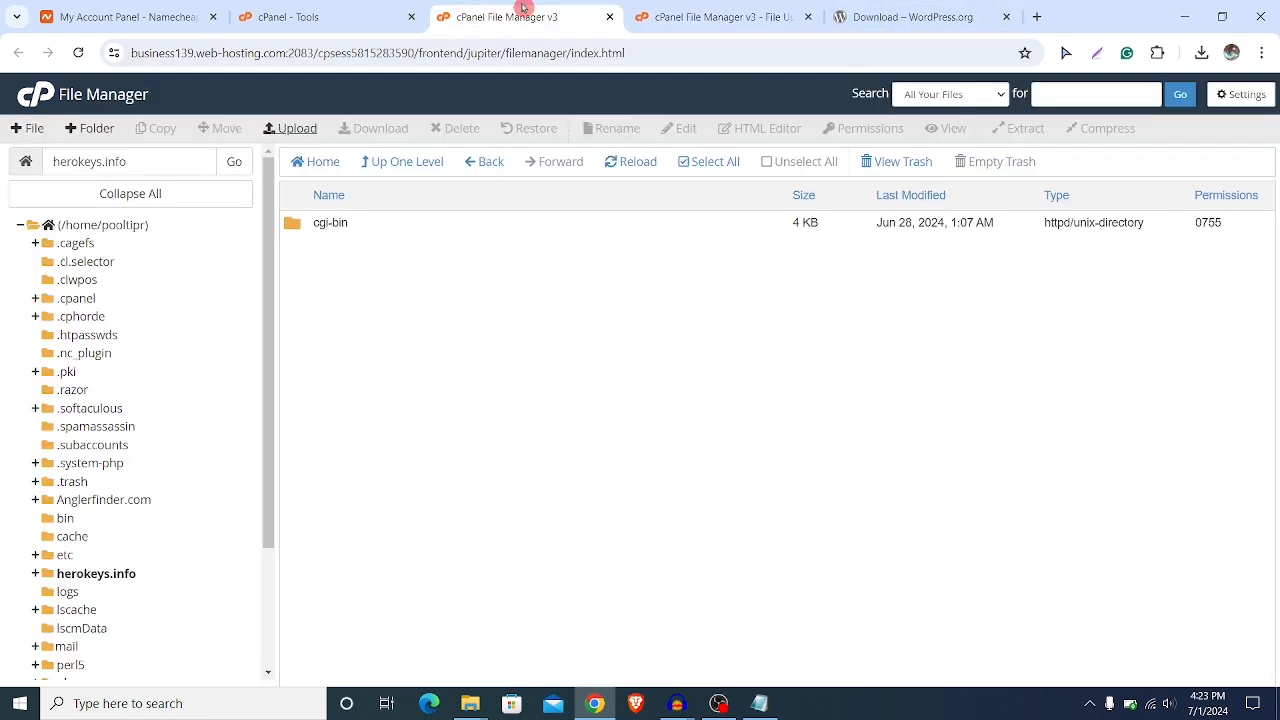
click(611, 19)
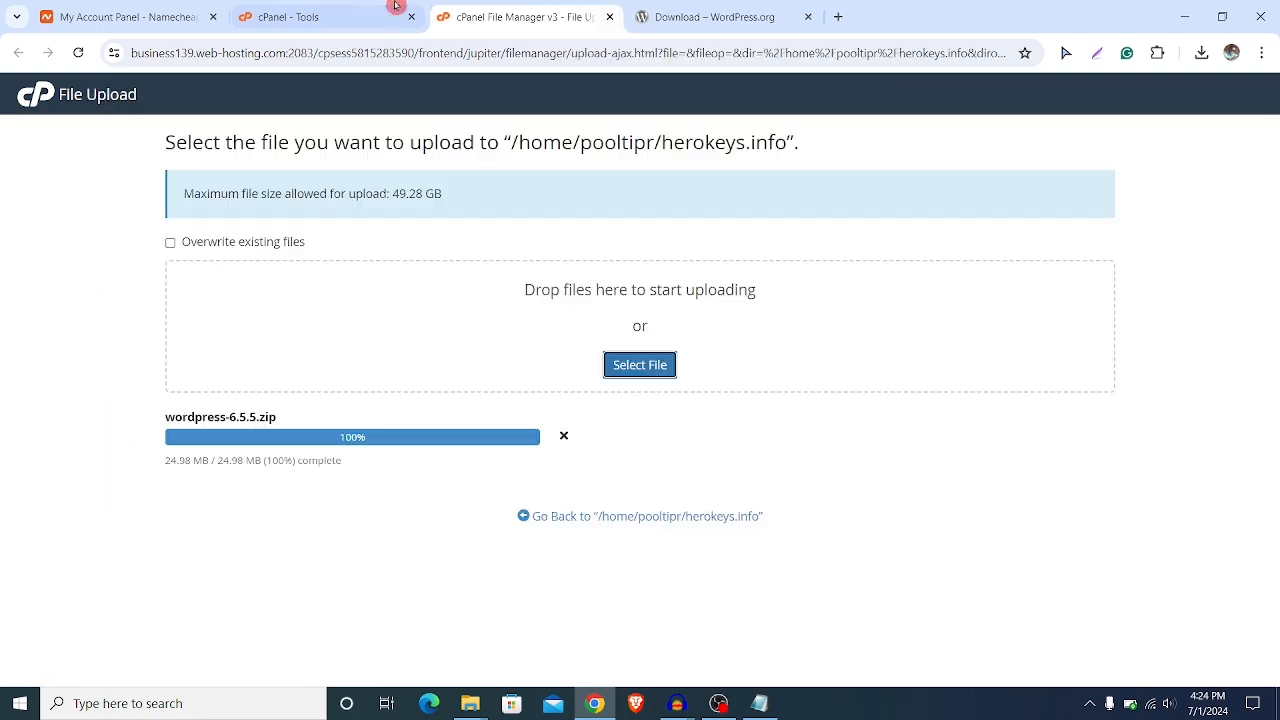
click(340, 17)
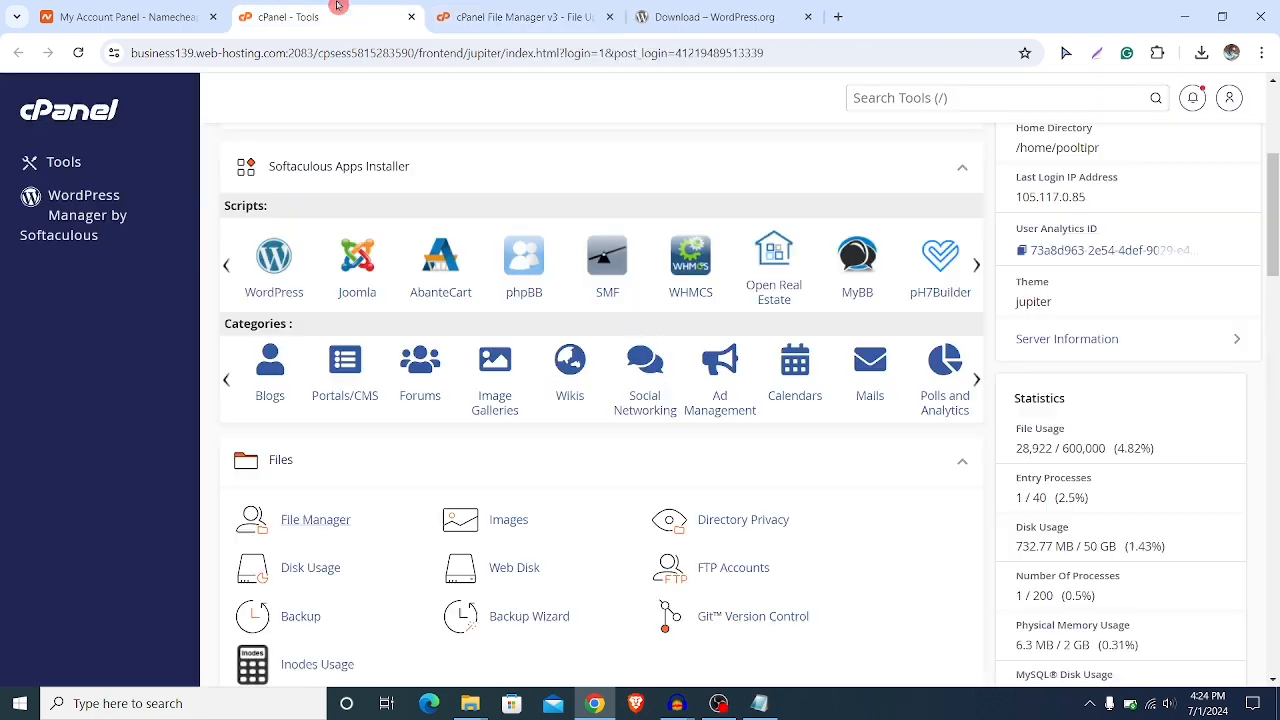
click(323, 521)
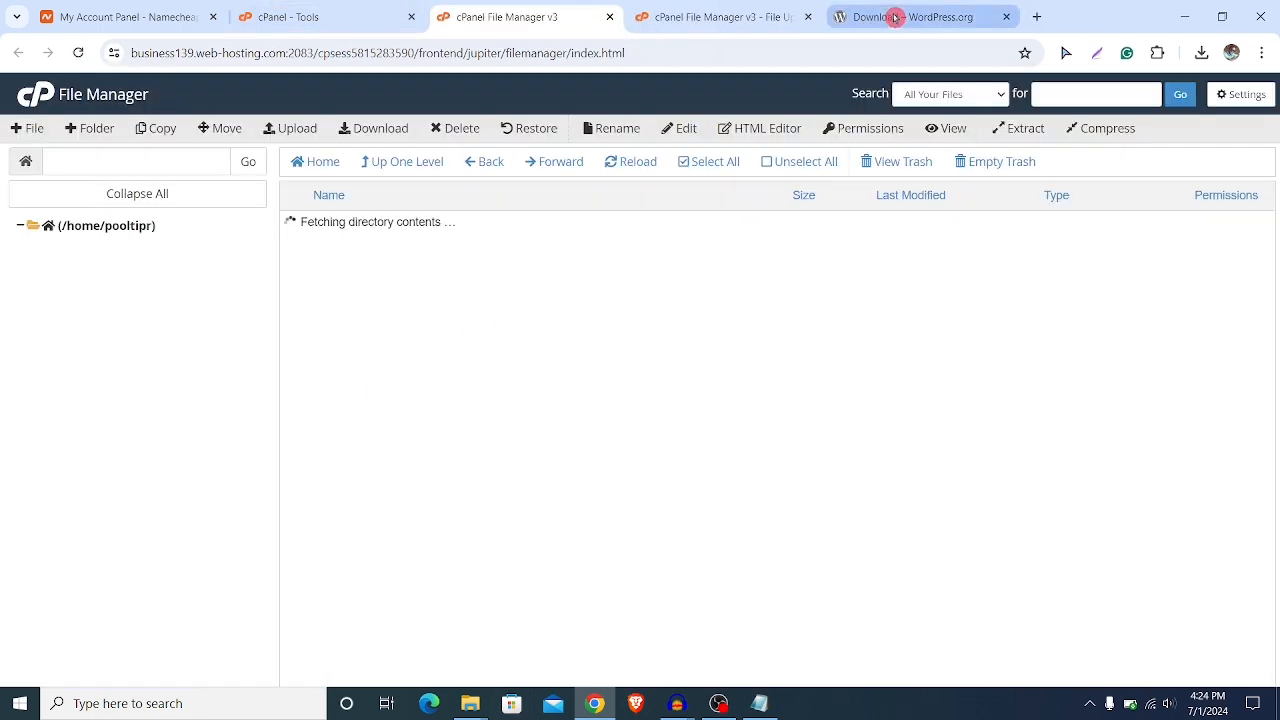
- Check the PHP recommendation on the WordPress download page and open cPanel's PHP Tweaks for the herokeys.info domain
click(900, 6)
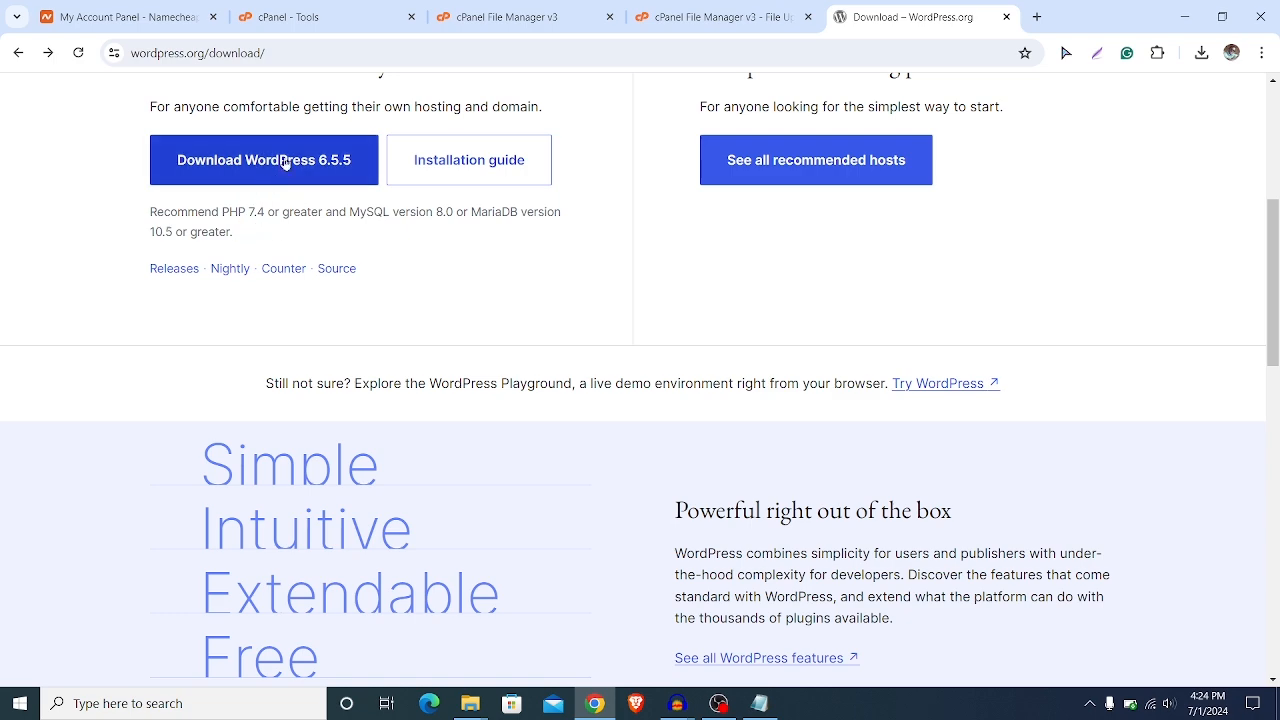
click(290, 14)
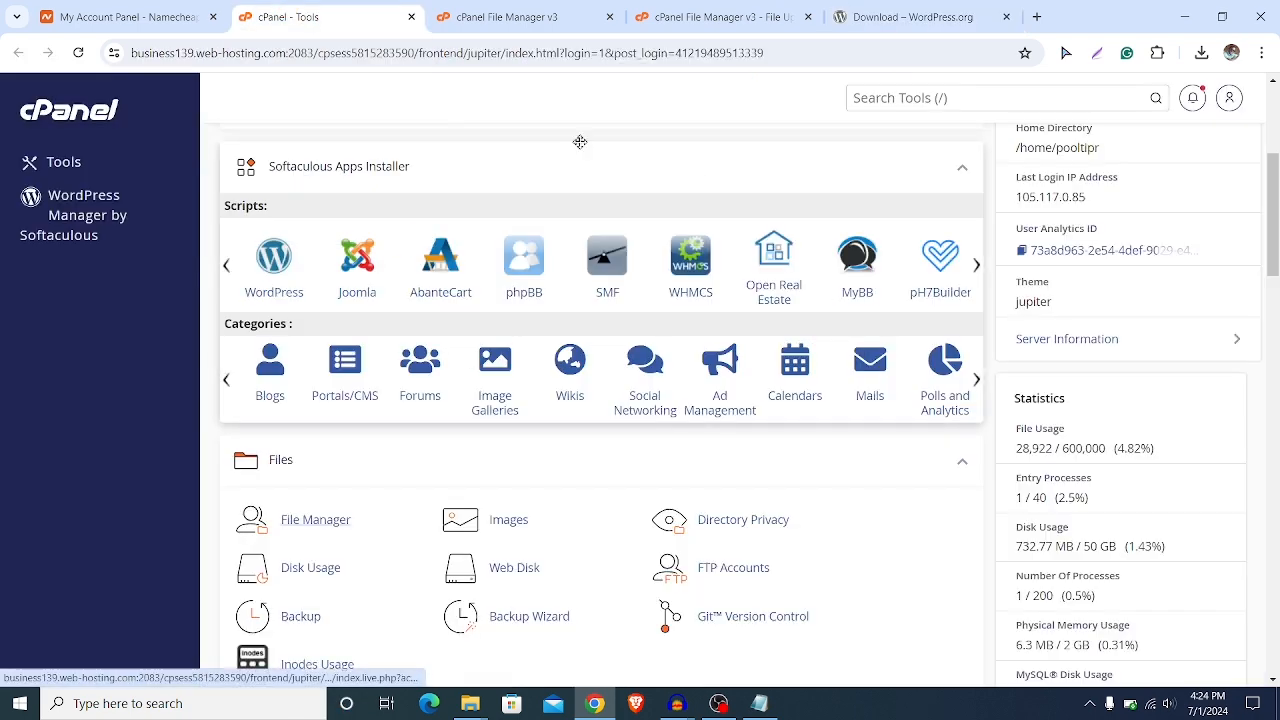
scroll(580, 142, up, 4)
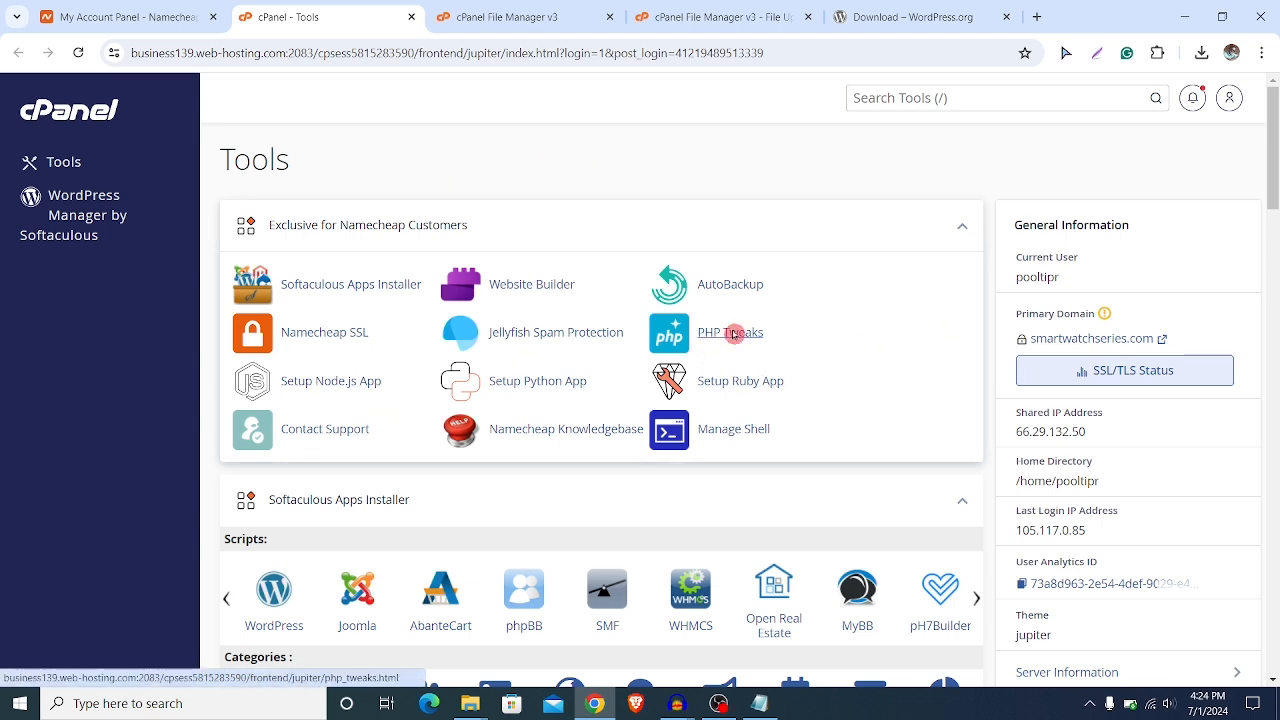
click(735, 334)
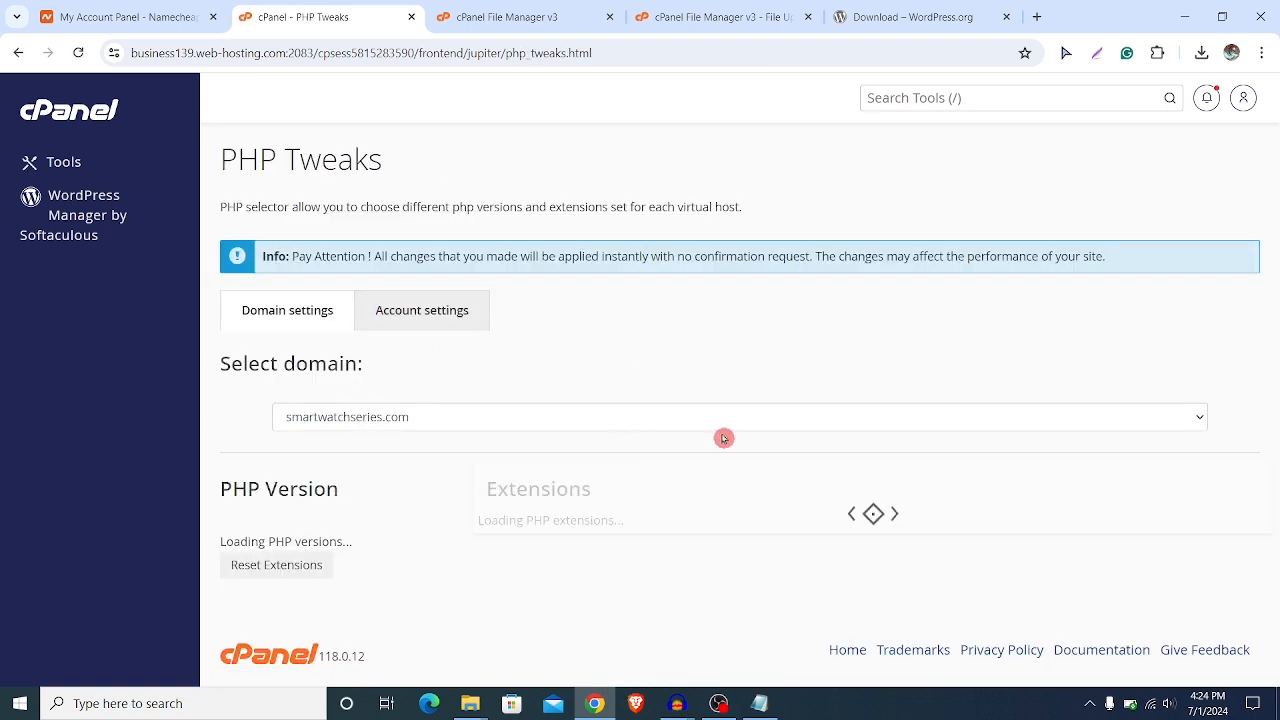
click(388, 420)
click(336, 508)
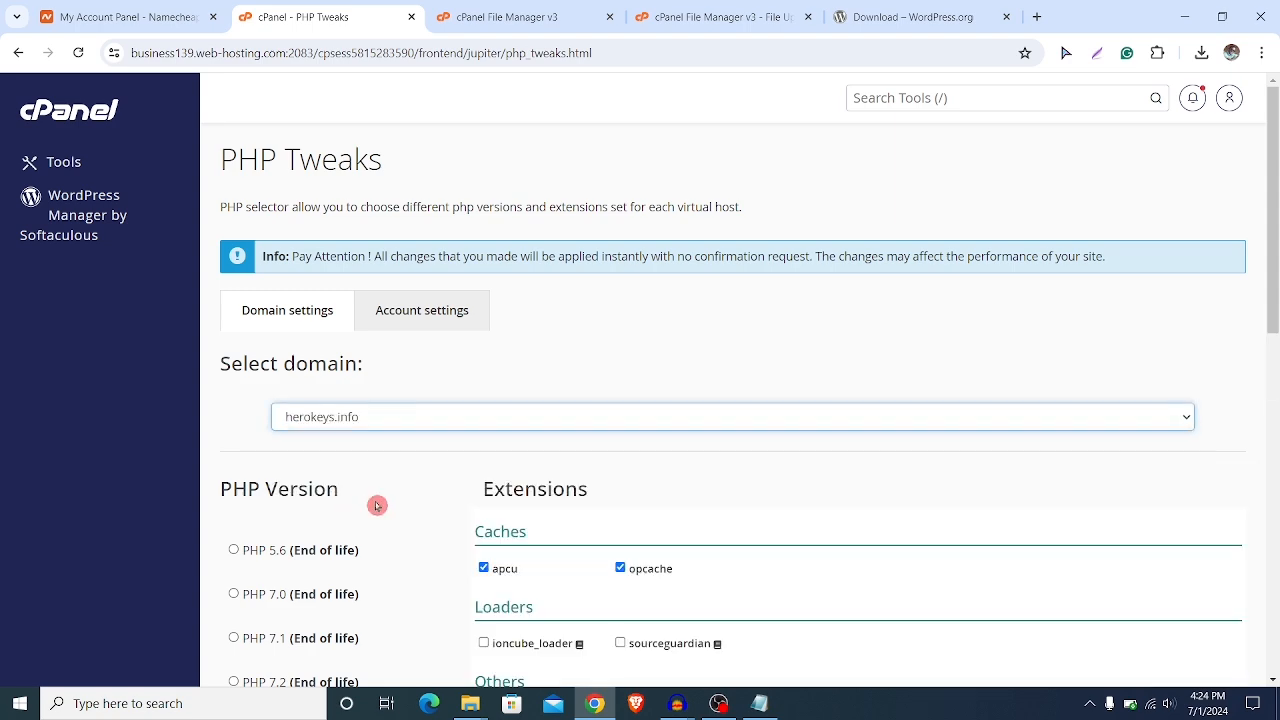
- Select PHP 7.4 as the PHP version for herokeys.info
scroll(400, 460, down, 5)
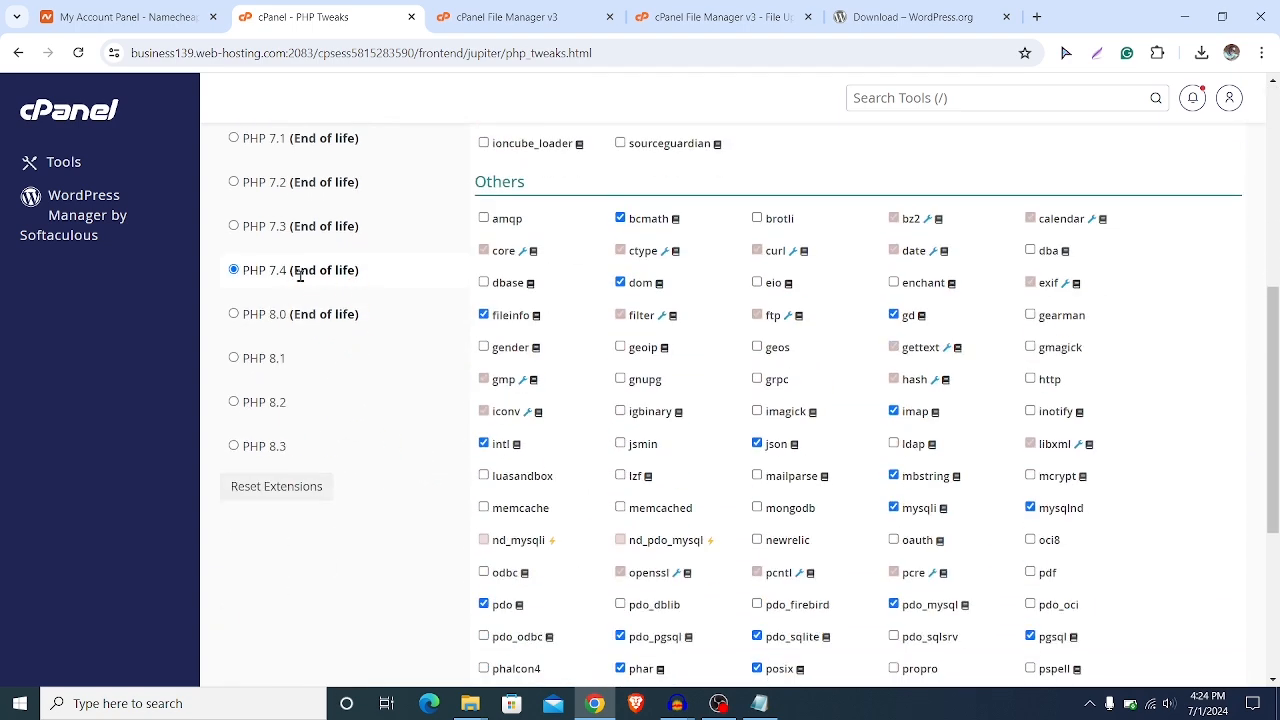
click(282, 284)
click(237, 277)
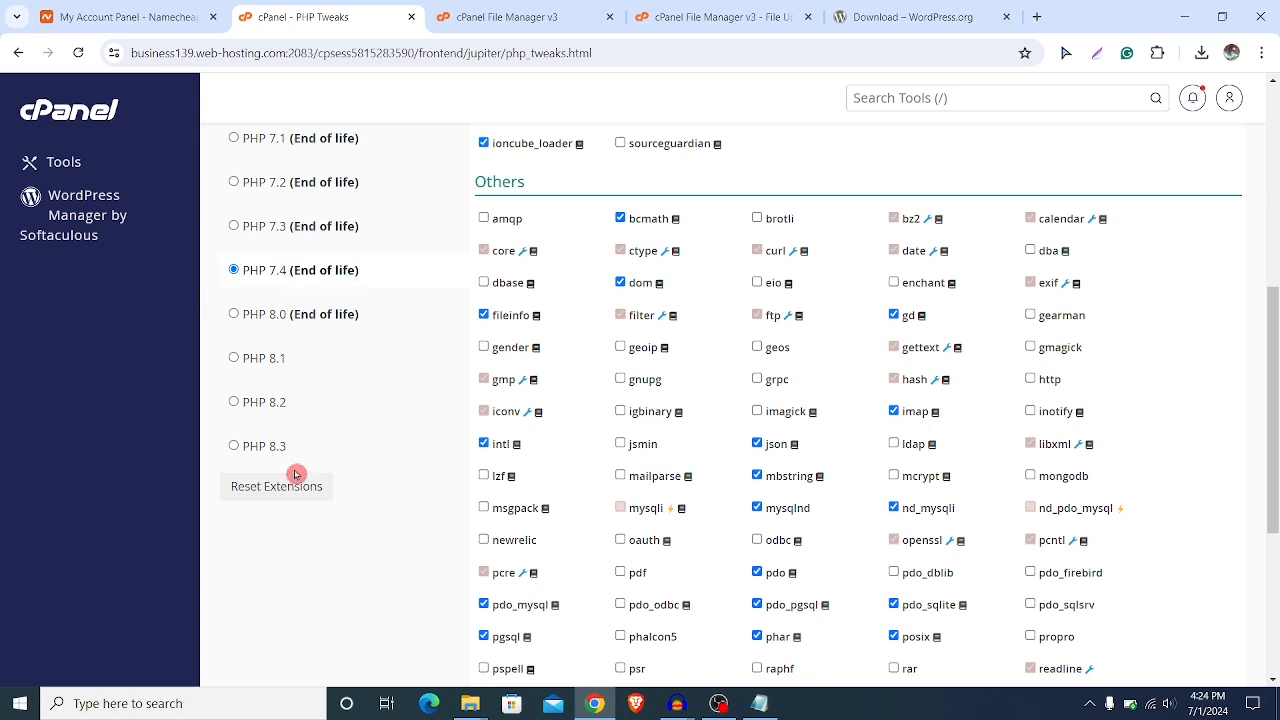
- Close the finished file upload page and open the herokeys.info folder in File Manager
click(506, 8)
click(726, 7)
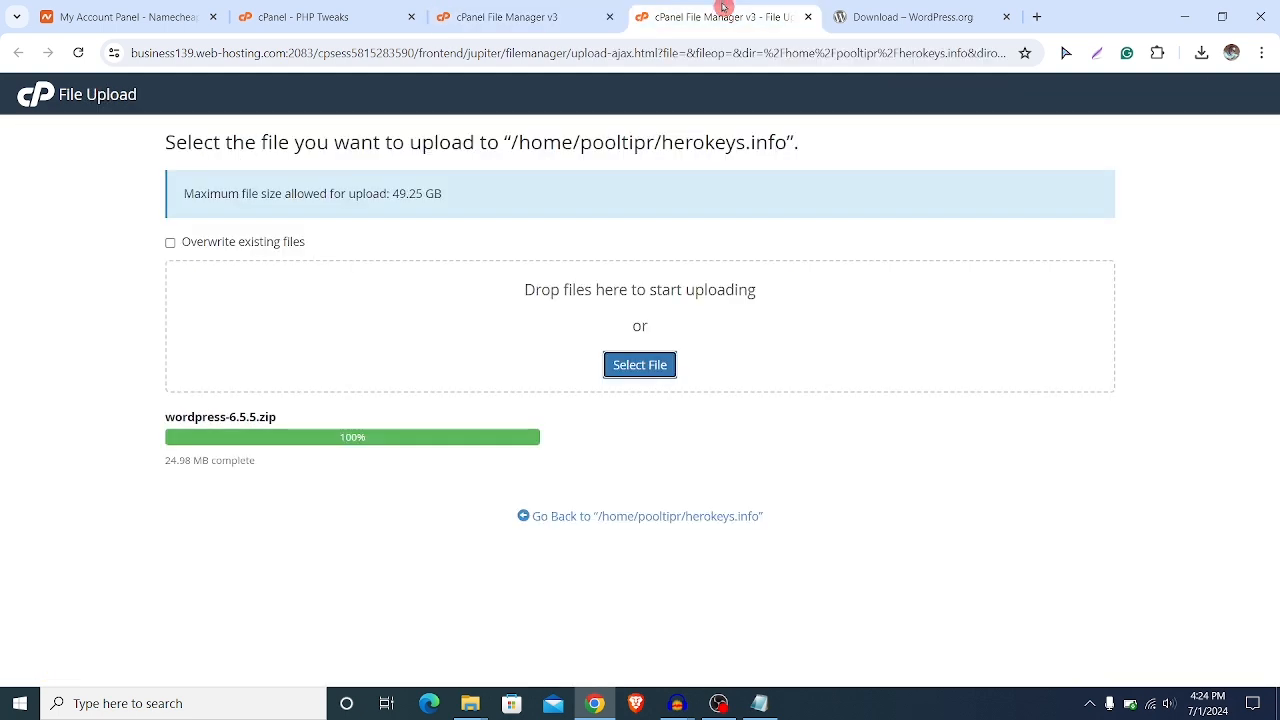
click(809, 17)
click(453, 6)
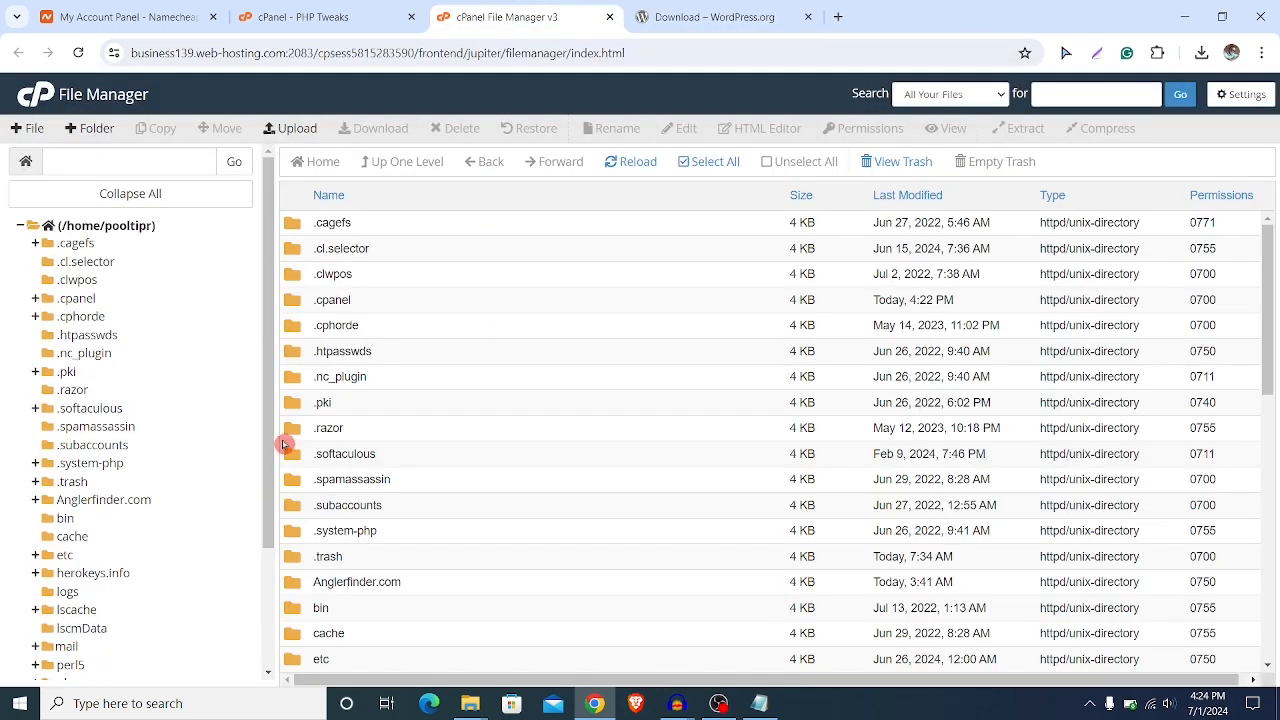
scroll(480, 469, down, 3)
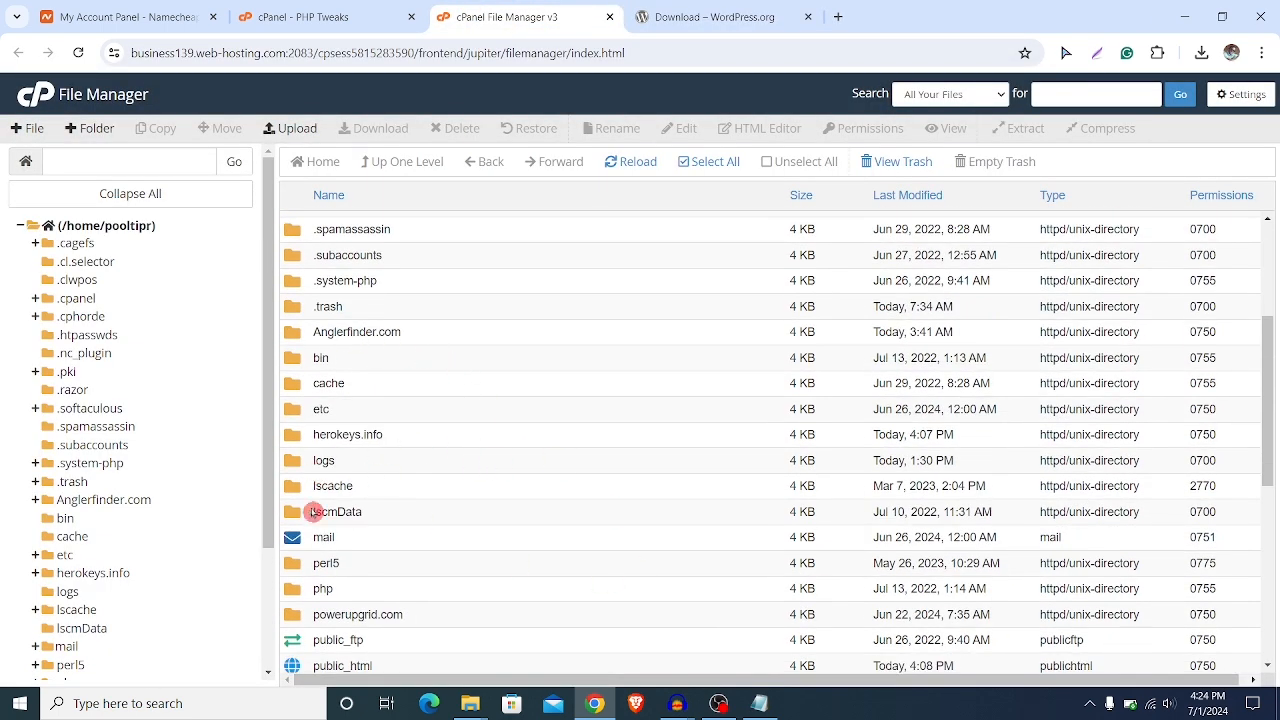
double_click(298, 435)
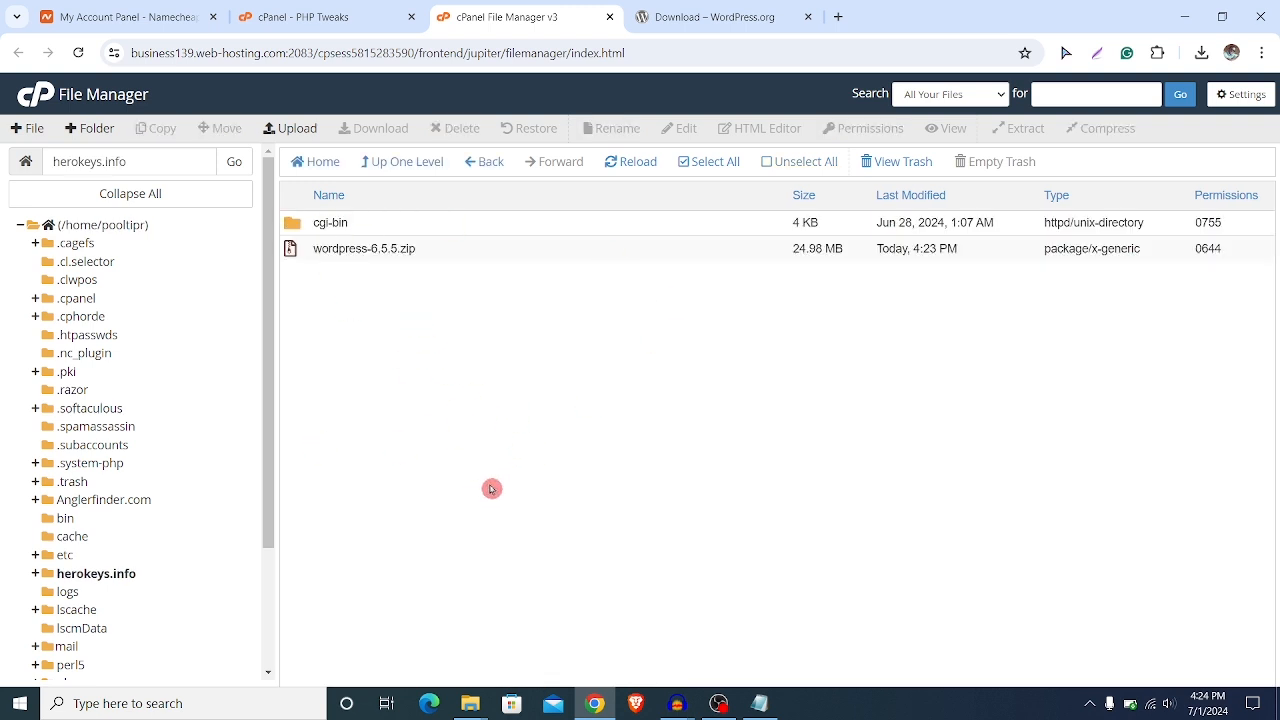
- Extract wordpress-6.5.5.zip into /herokeys.info and dismiss the extraction results
click(378, 252)
right_click(379, 254)
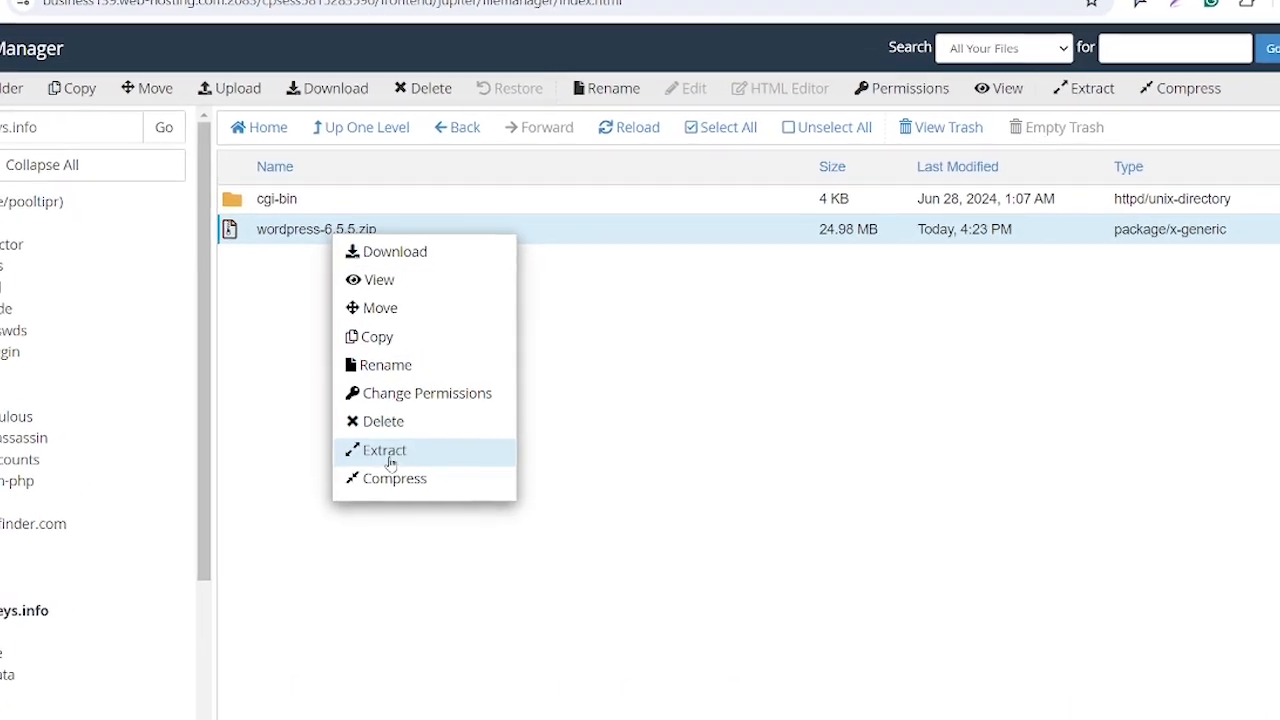
click(372, 456)
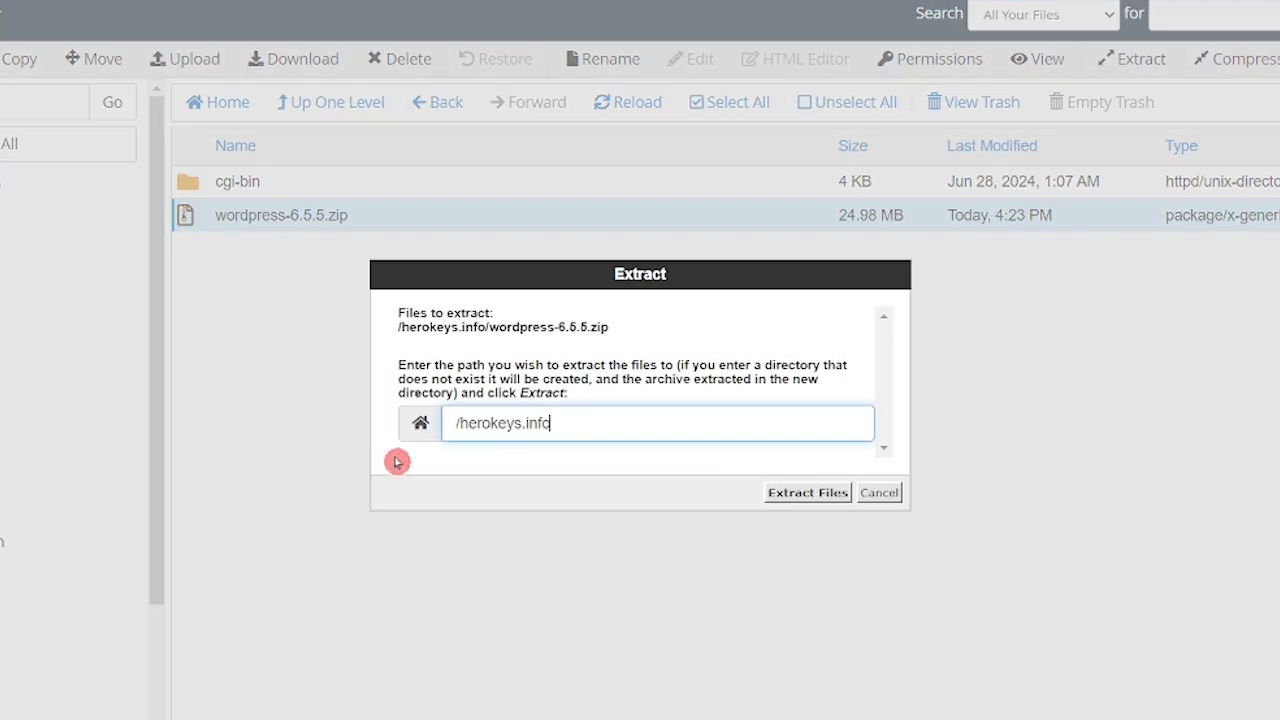
click(806, 493)
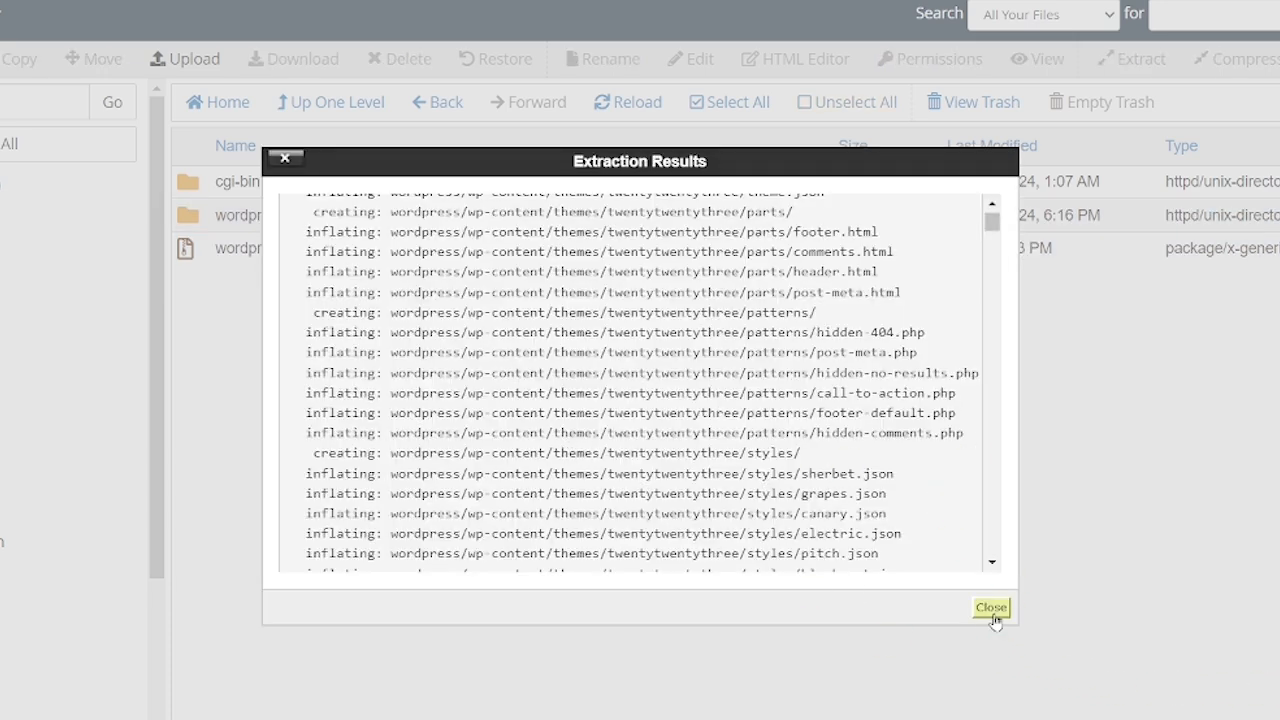
click(993, 610)
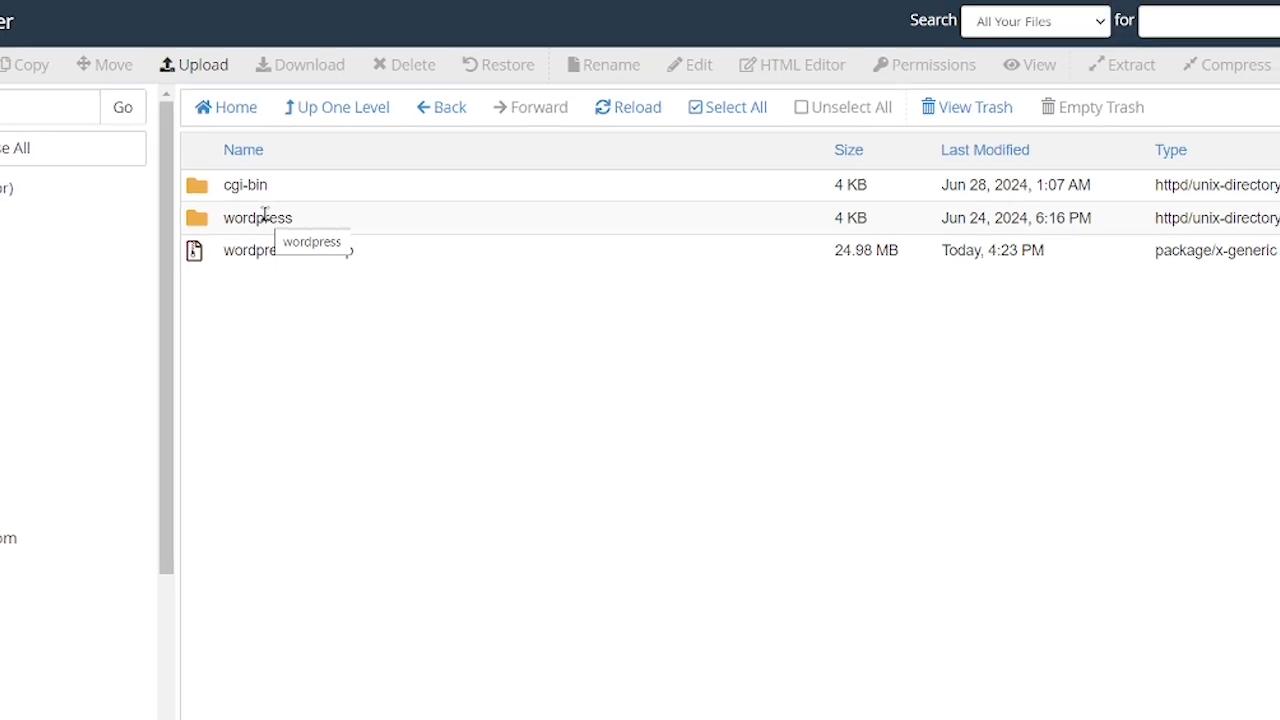
click(249, 229)
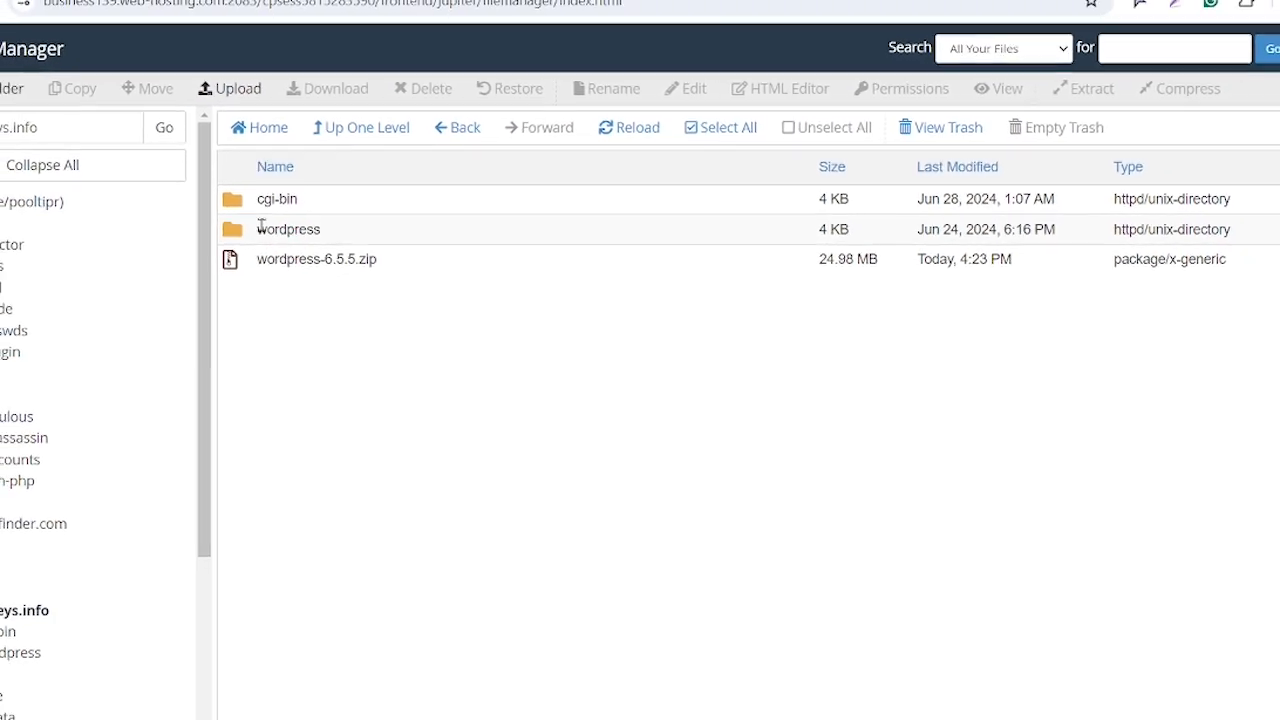
right_click(262, 228)
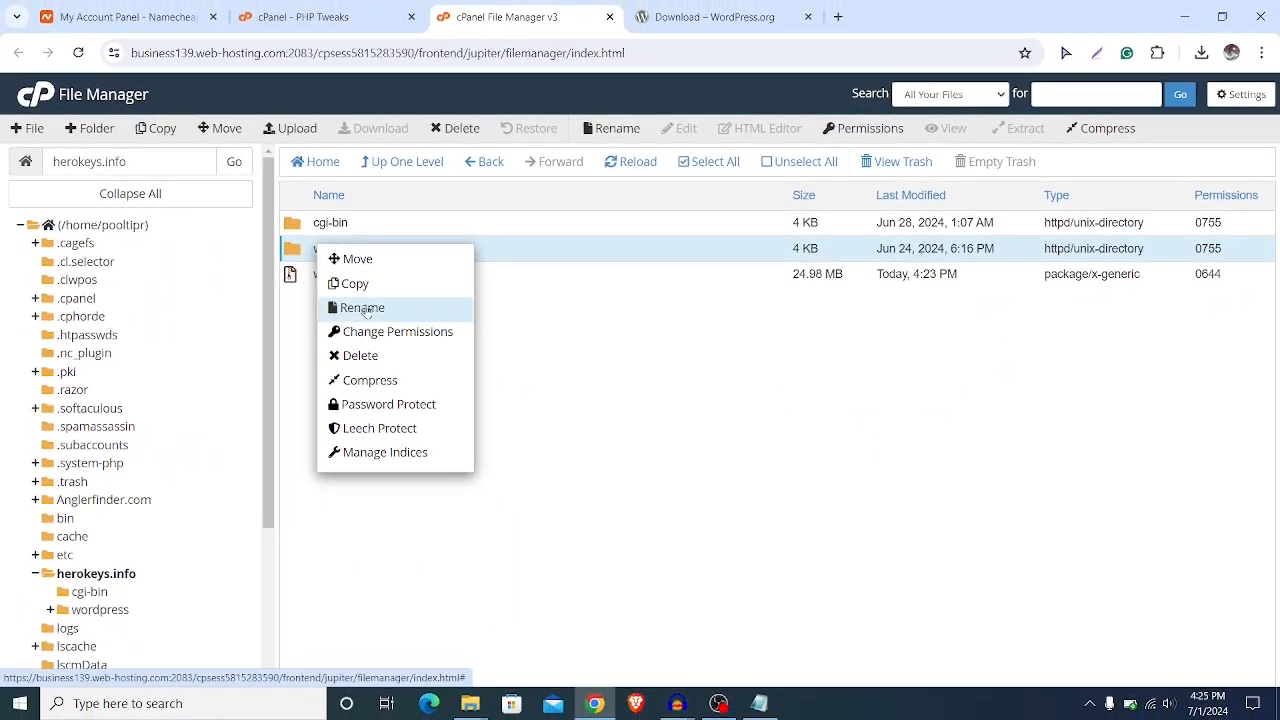
click(297, 304)
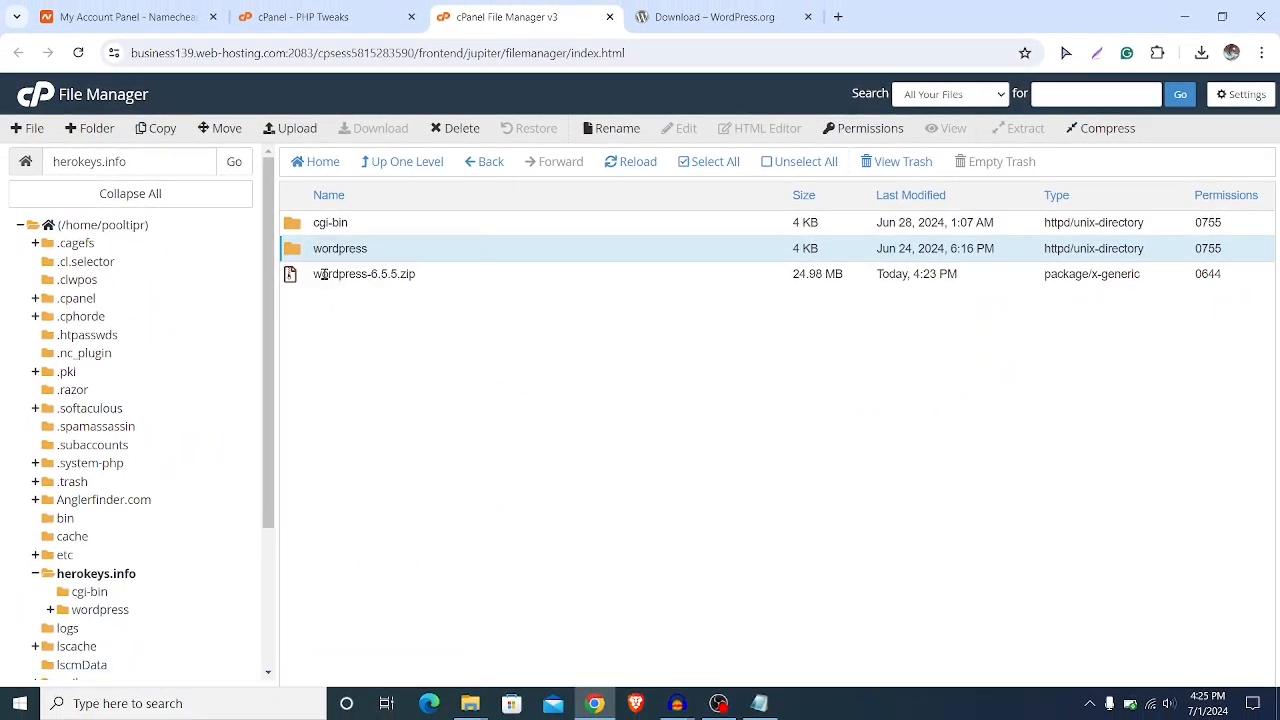
- Move all contents of the extracted wordpress folder to /herokeys.info and return to the herokeys.info folder
double_click(295, 254)
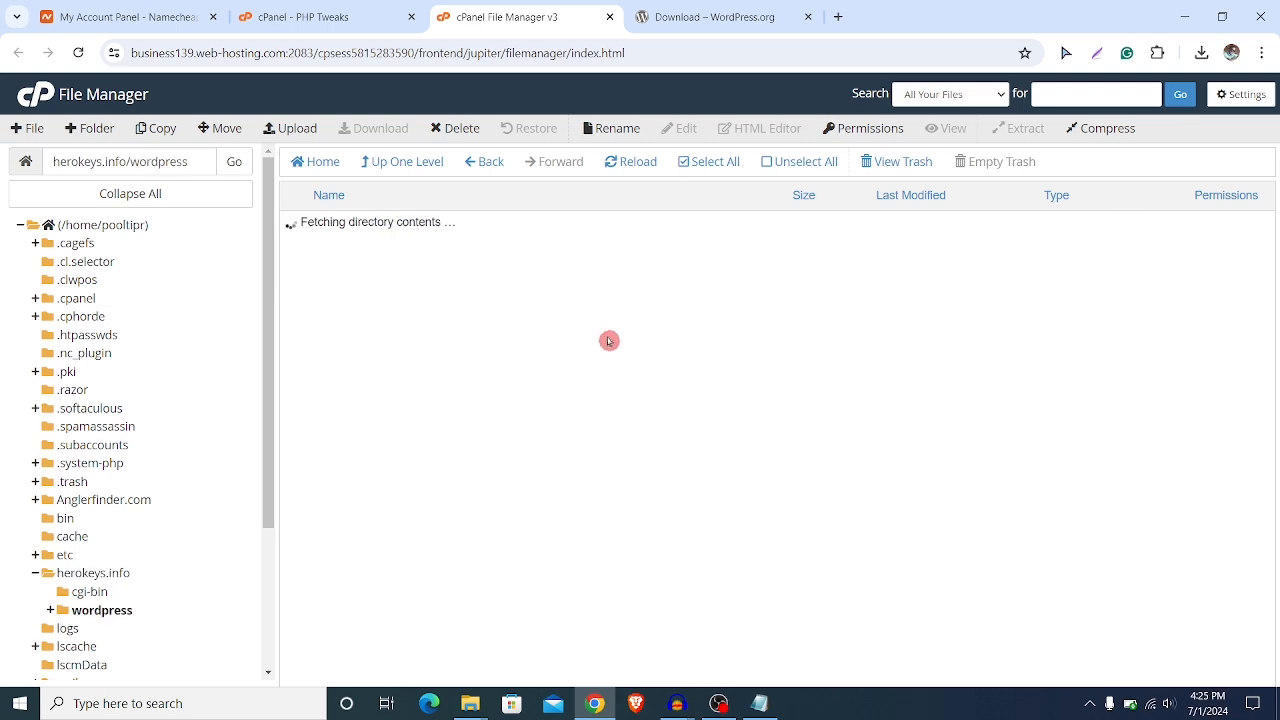
click(710, 162)
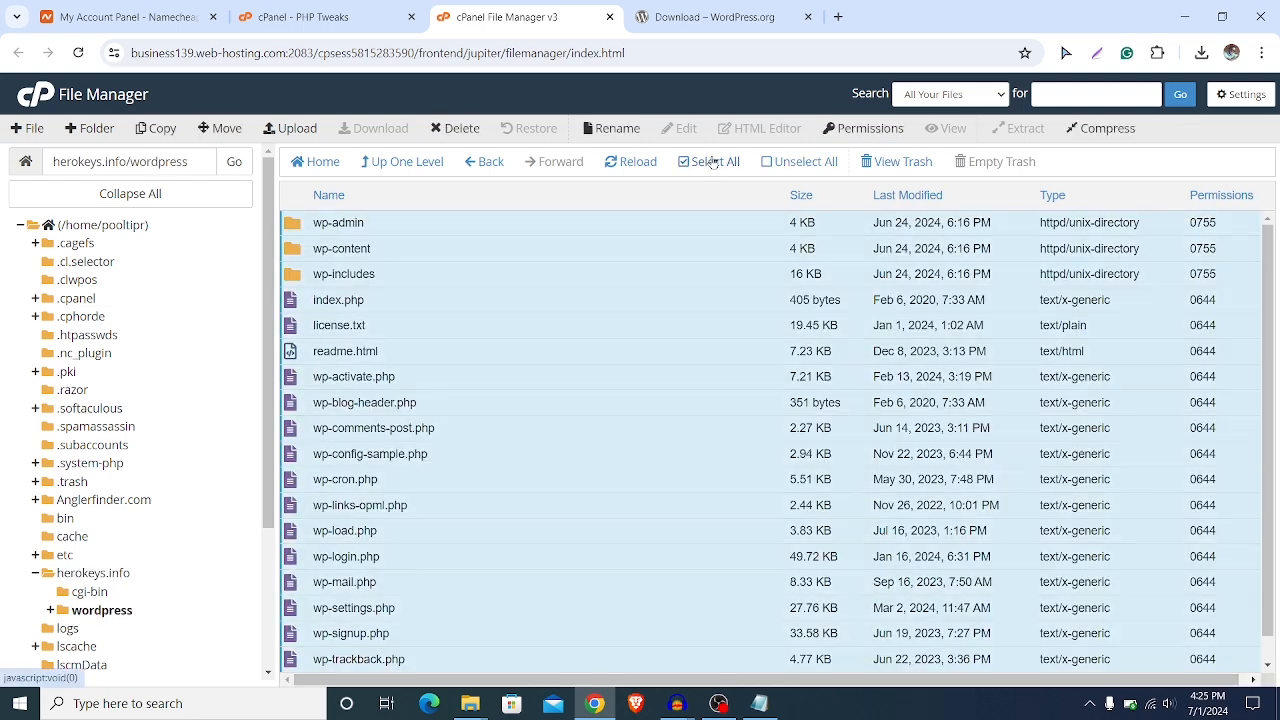
click(226, 129)
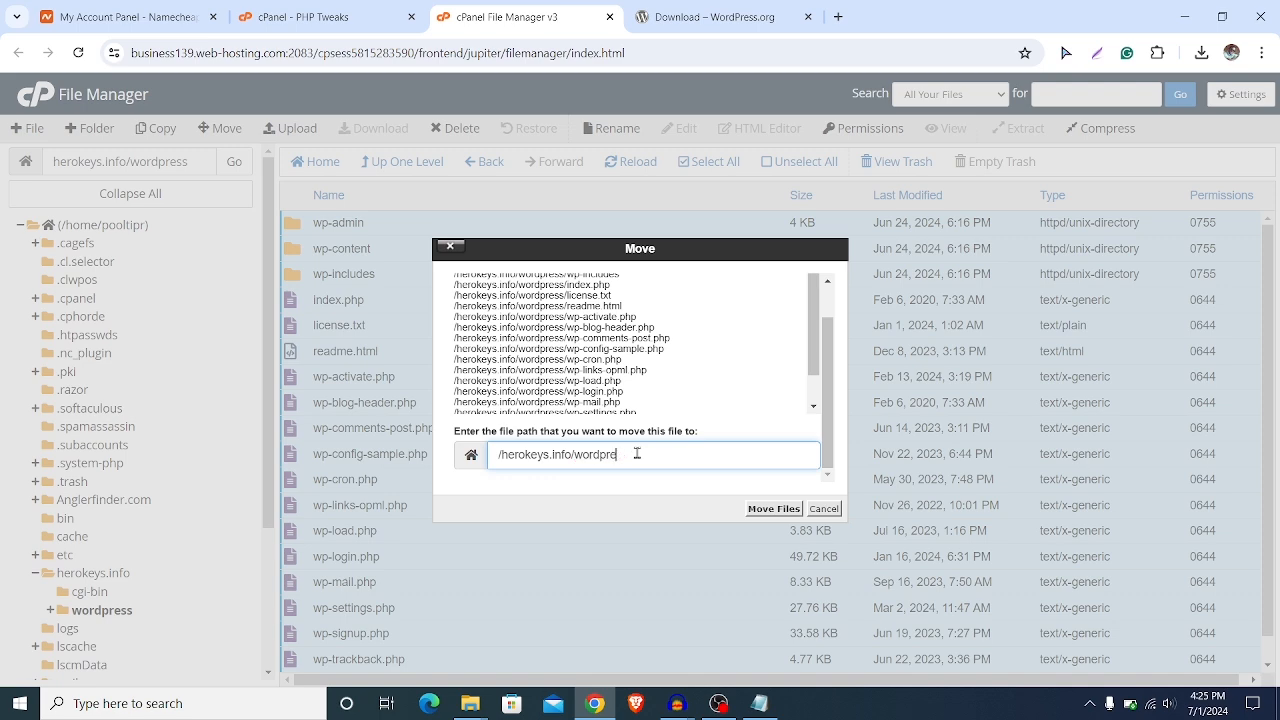
key(BackSpace)
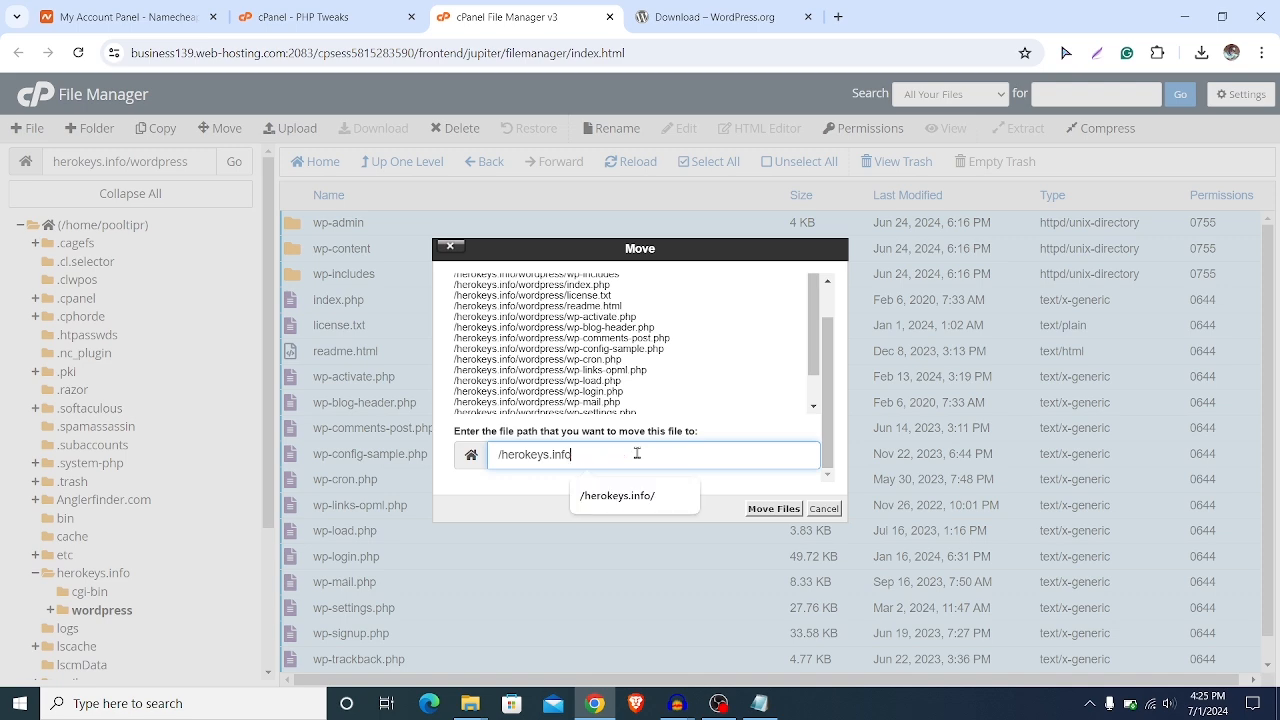
click(773, 509)
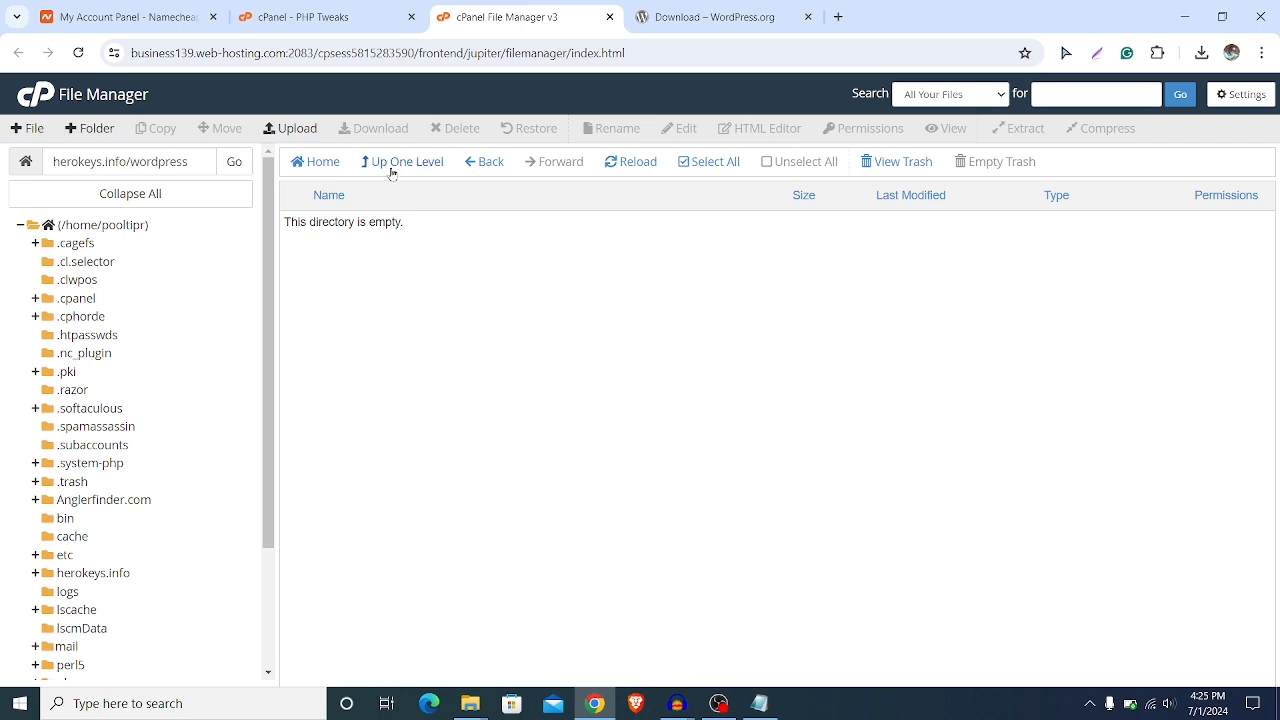
click(397, 168)
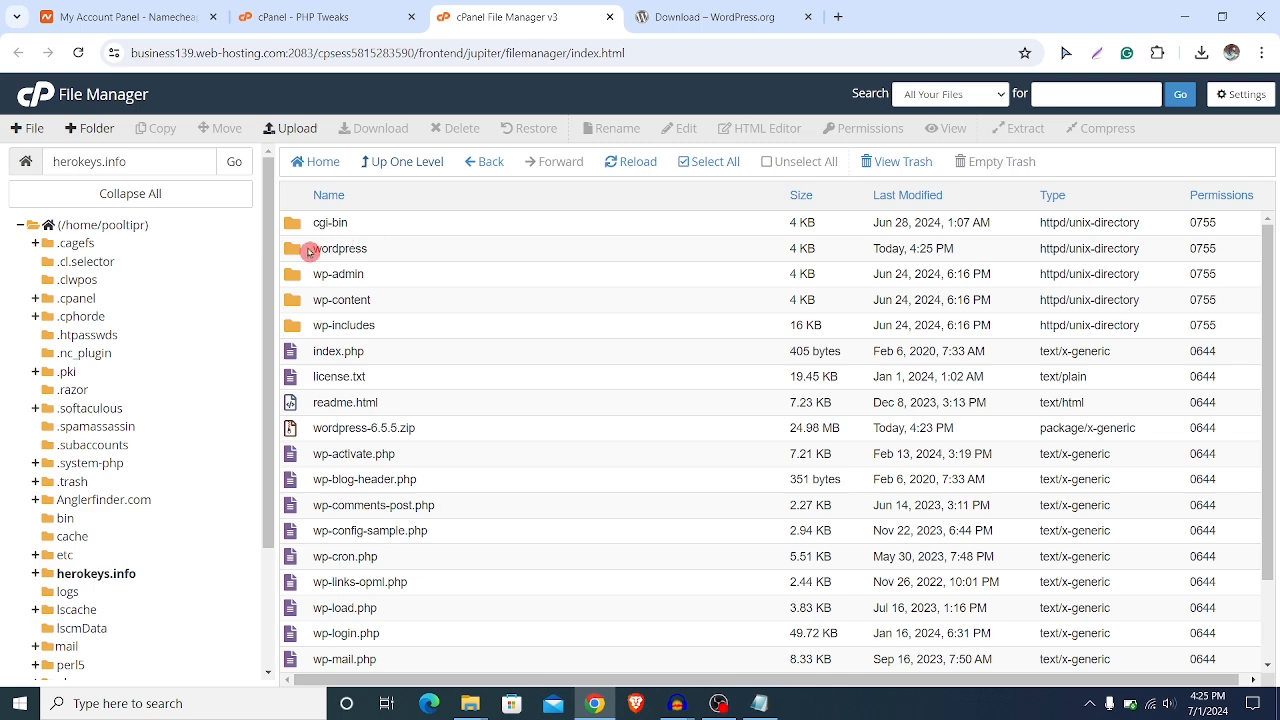
- Delete the leftover wordpress folder, and permanently delete license.txt, readme.html and wordpress-6.5.5.zip from the herokeys.info folder
click(300, 253)
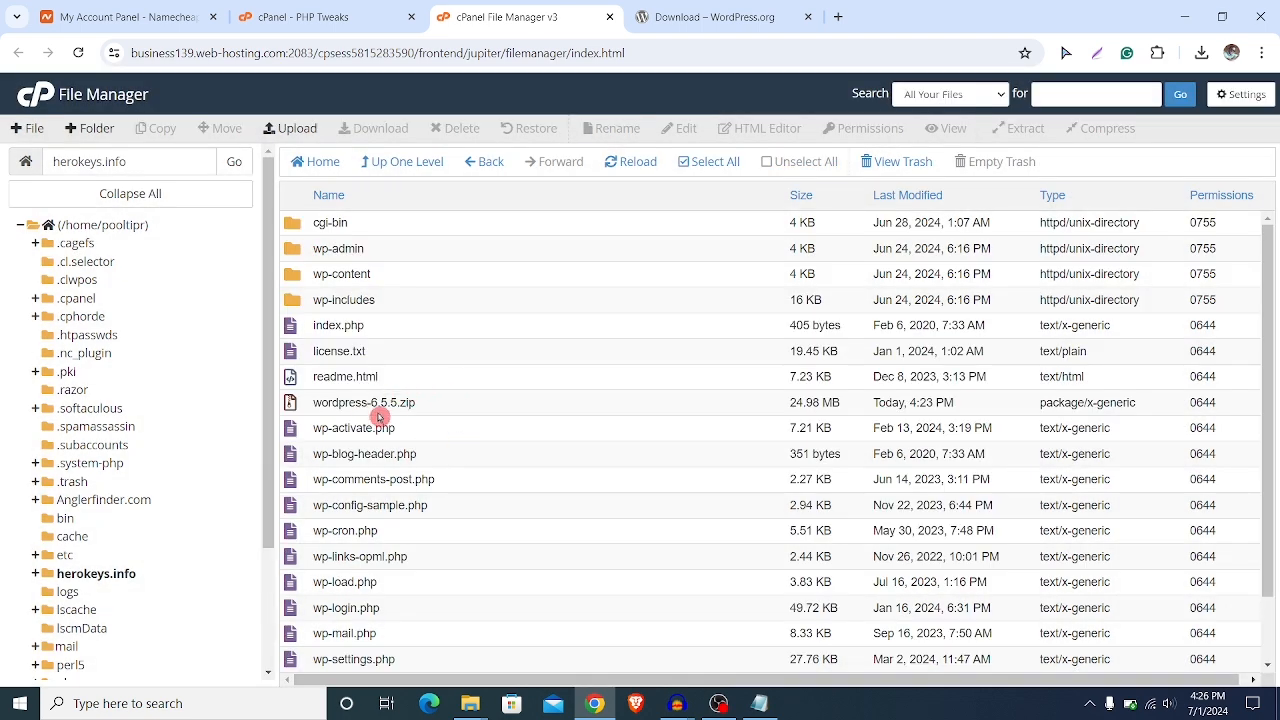
click(387, 404)
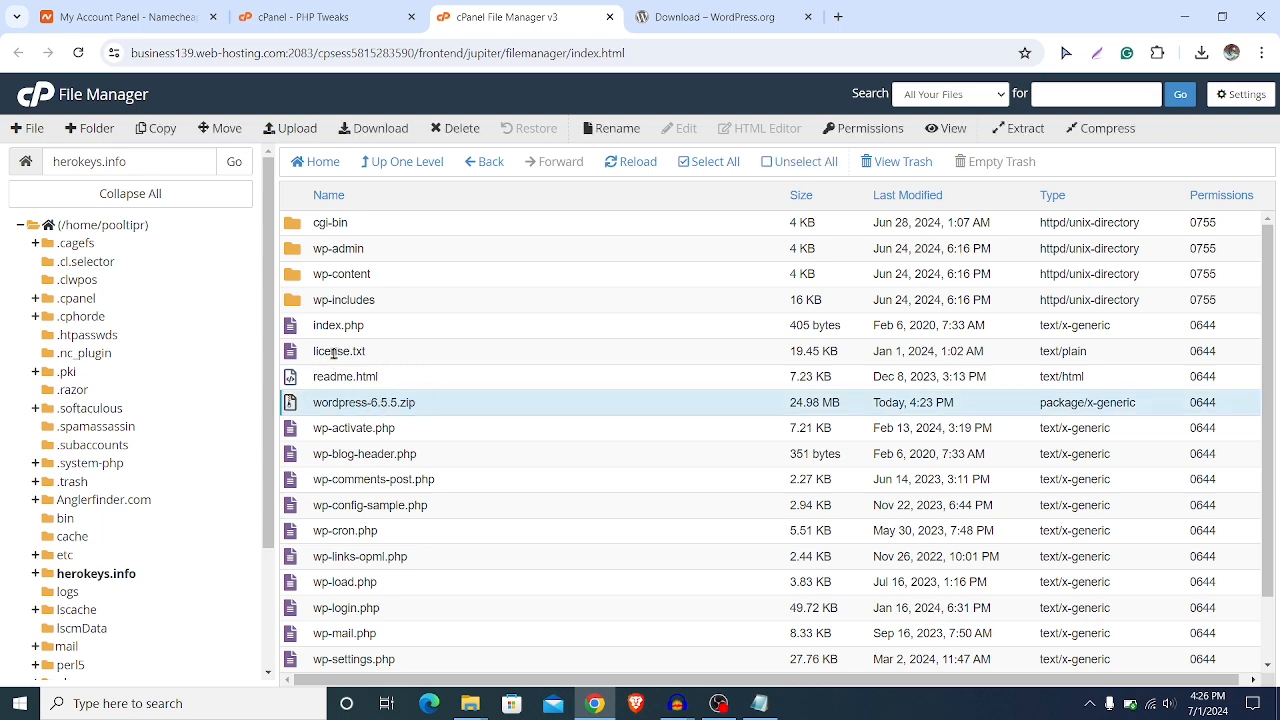
shift+click(382, 351)
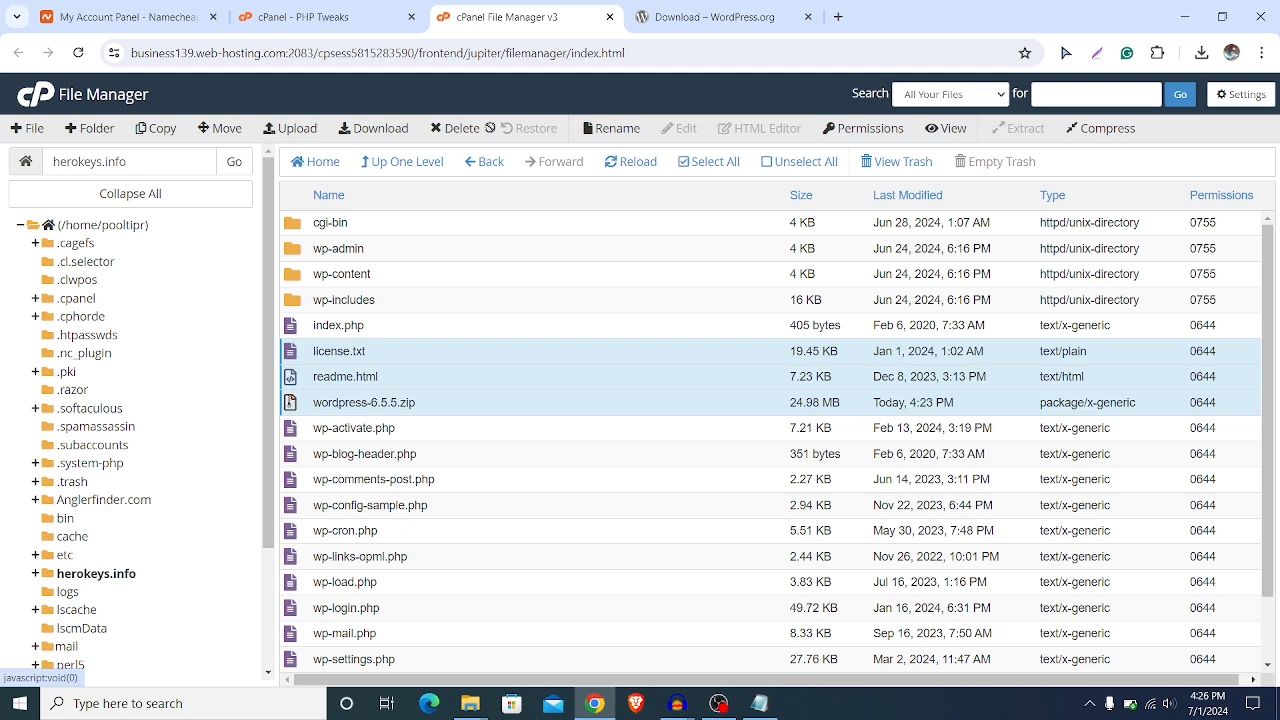
click(453, 128)
click(467, 397)
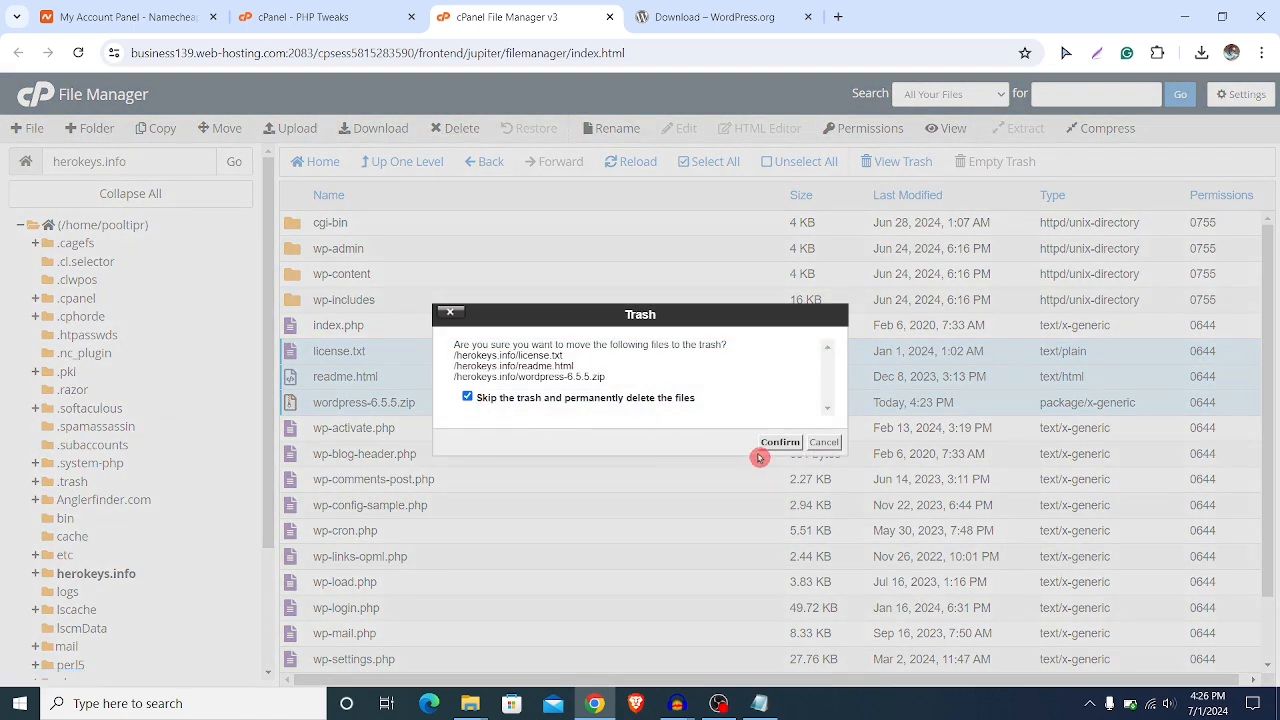
click(788, 446)
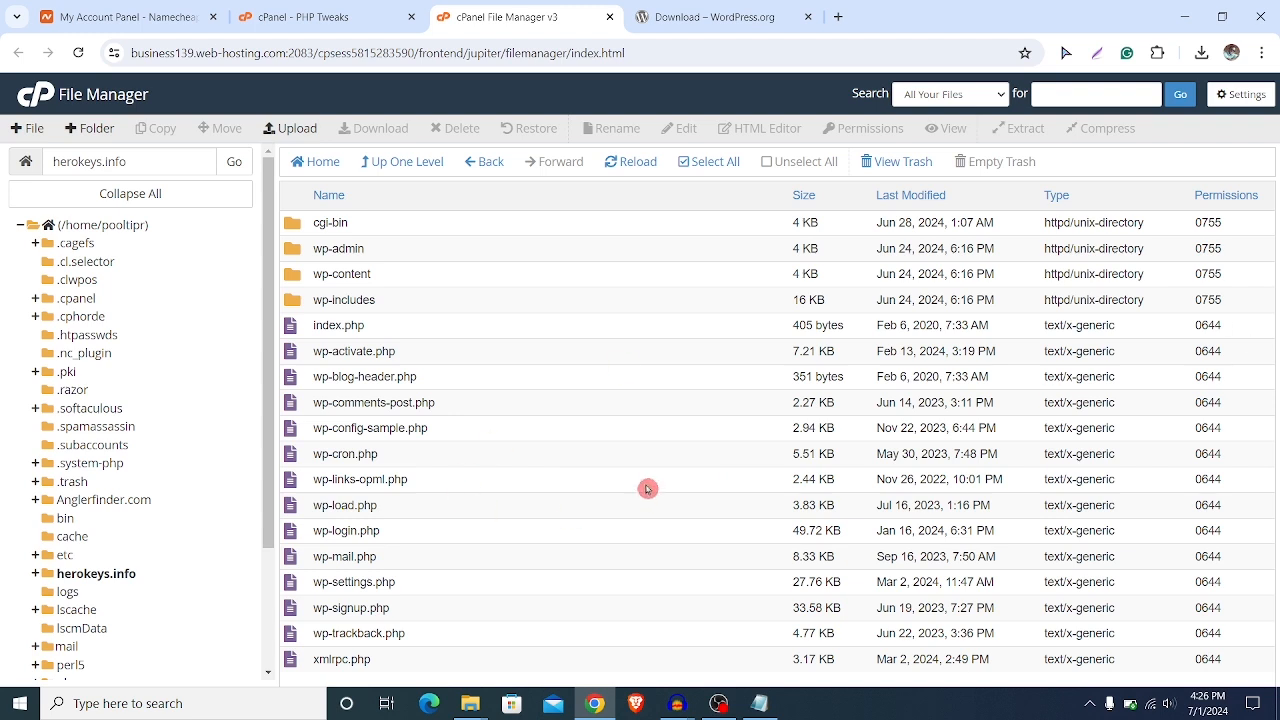
- Rename wp-config-sample.php in the herokeys.info folder to wp-config.php
click(339, 428)
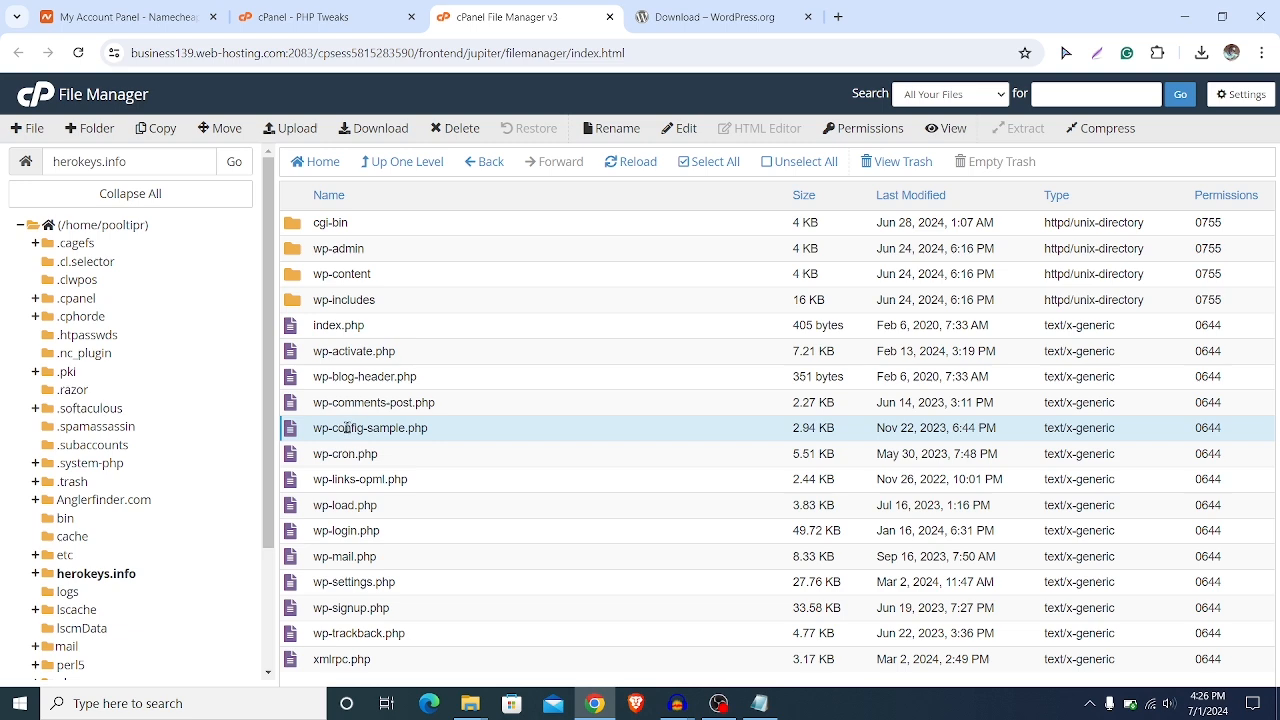
right_click(347, 428)
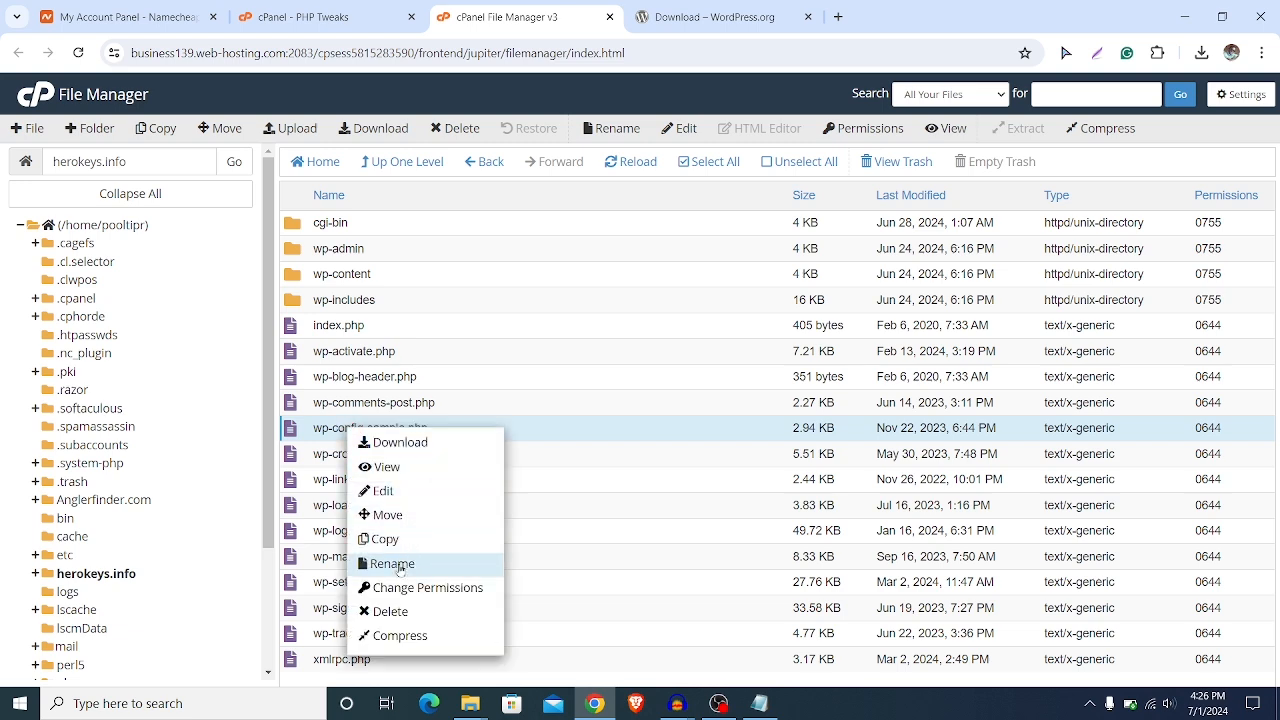
click(395, 563)
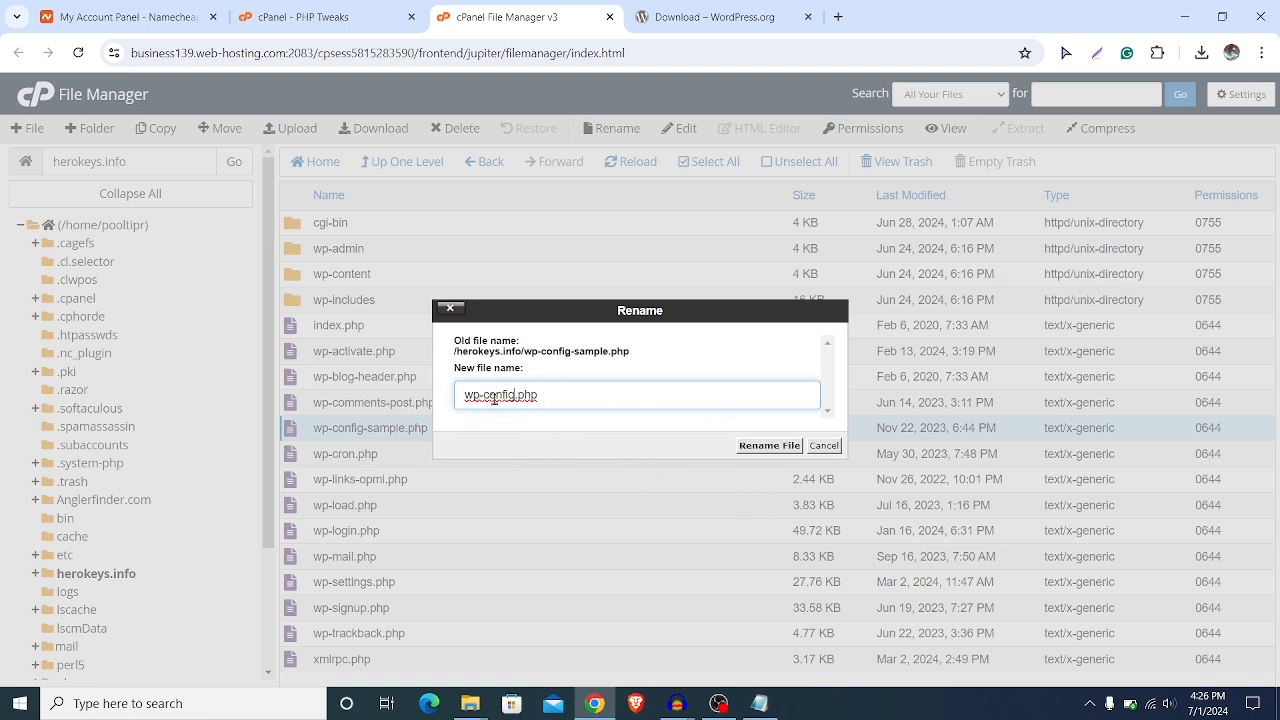
click(752, 447)
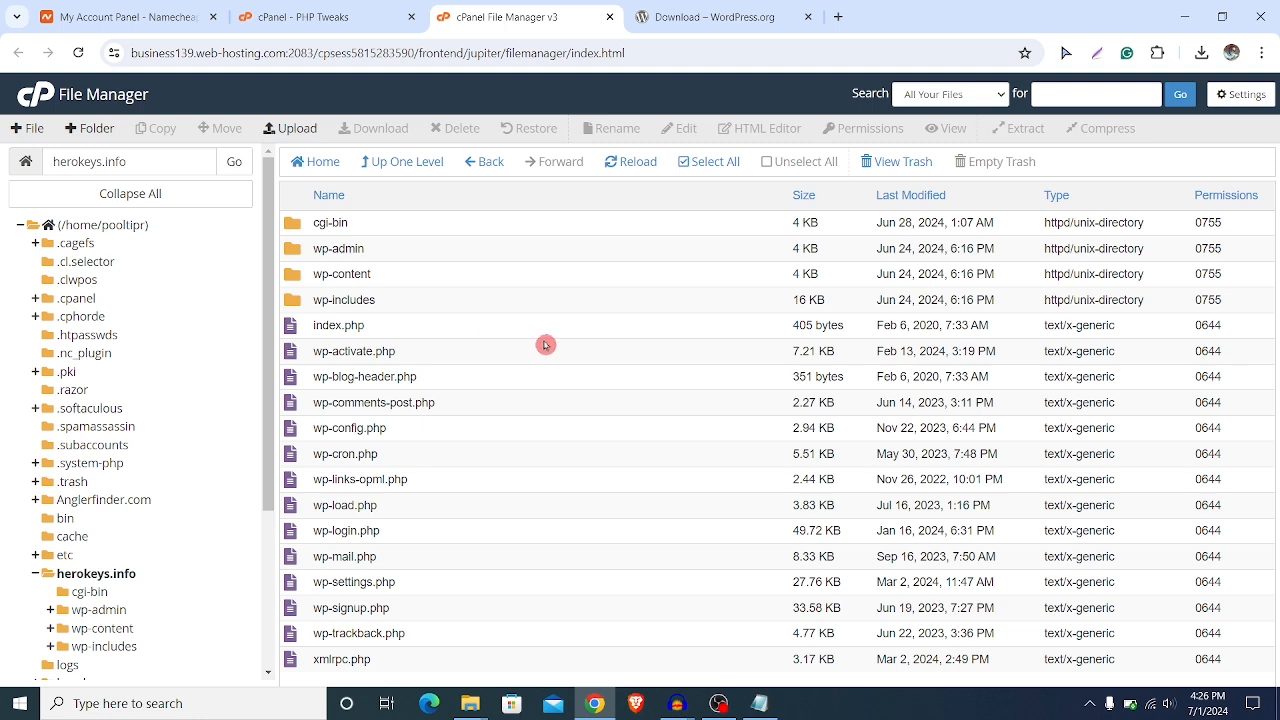
- Open wp-config.php in the file editor with utf-8 encoding and go to its database settings
click(330, 428)
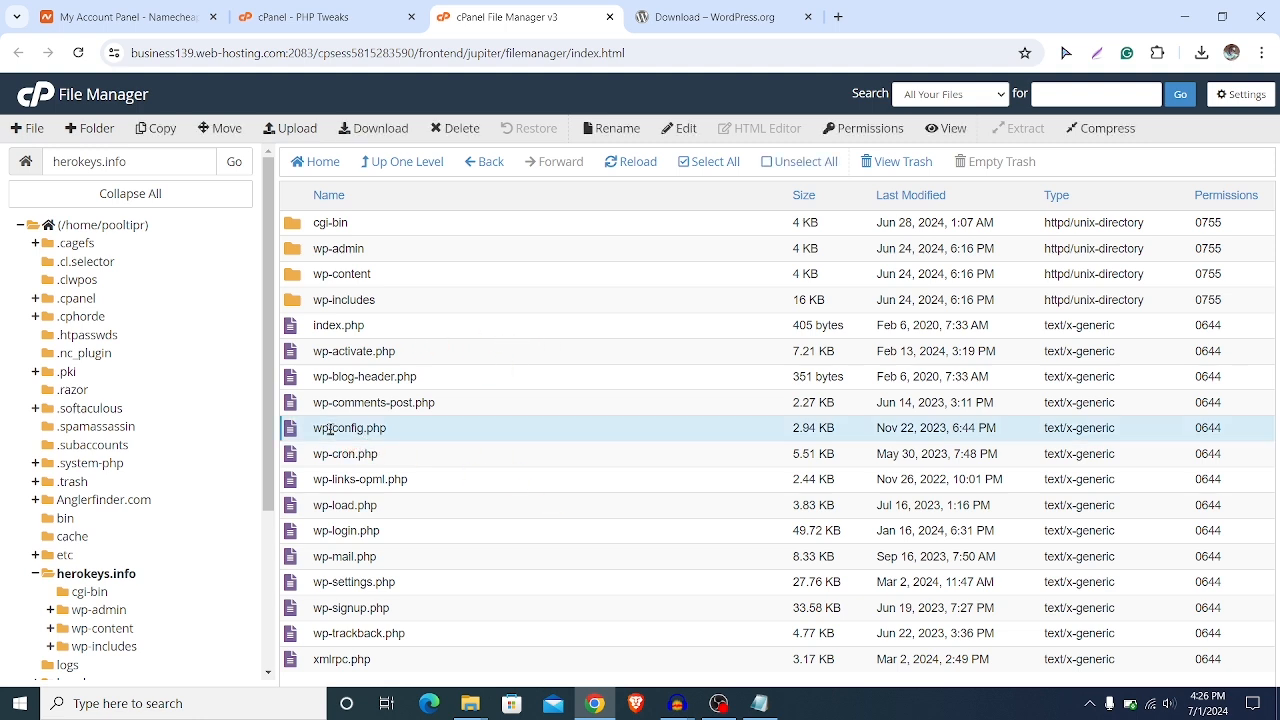
right_click(332, 432)
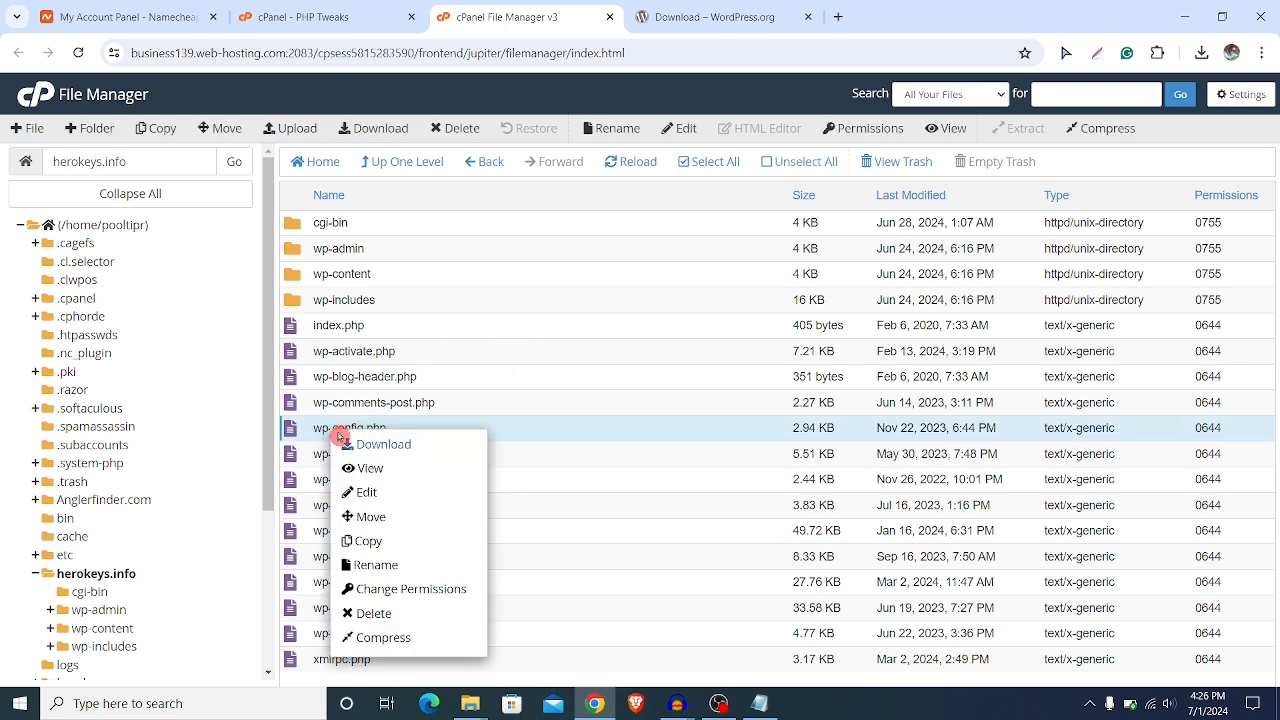
click(366, 494)
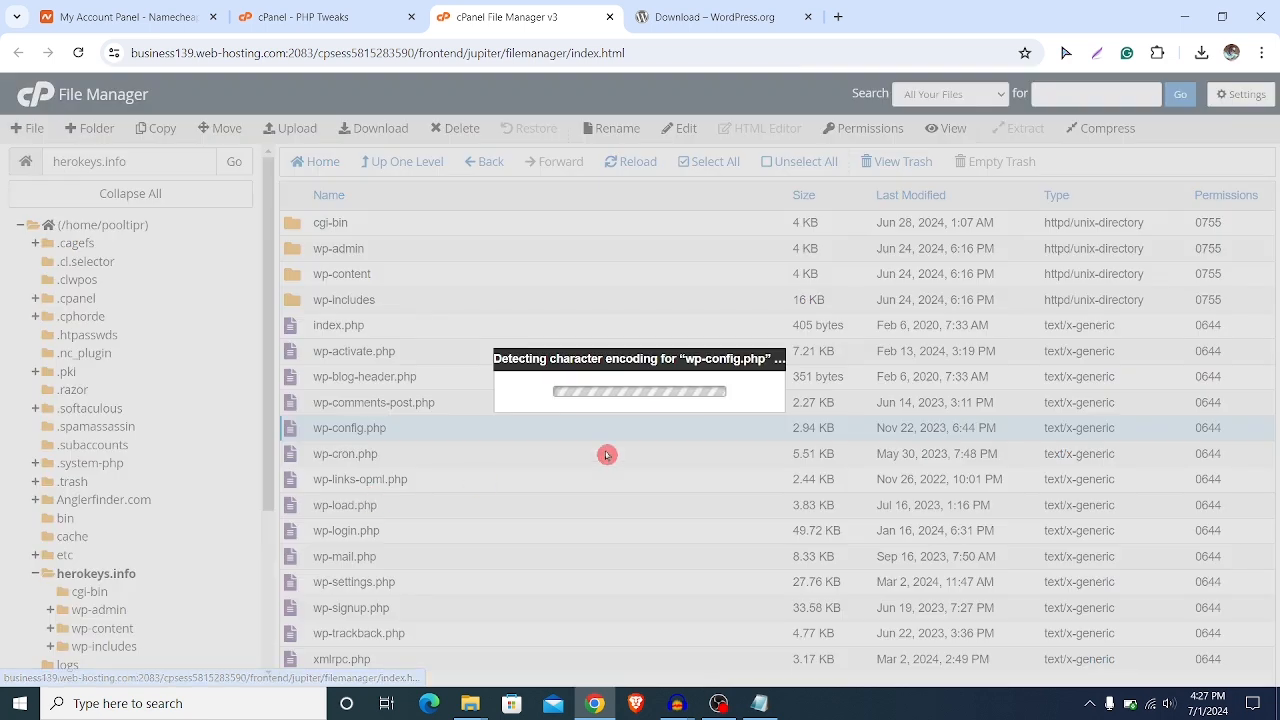
click(790, 510)
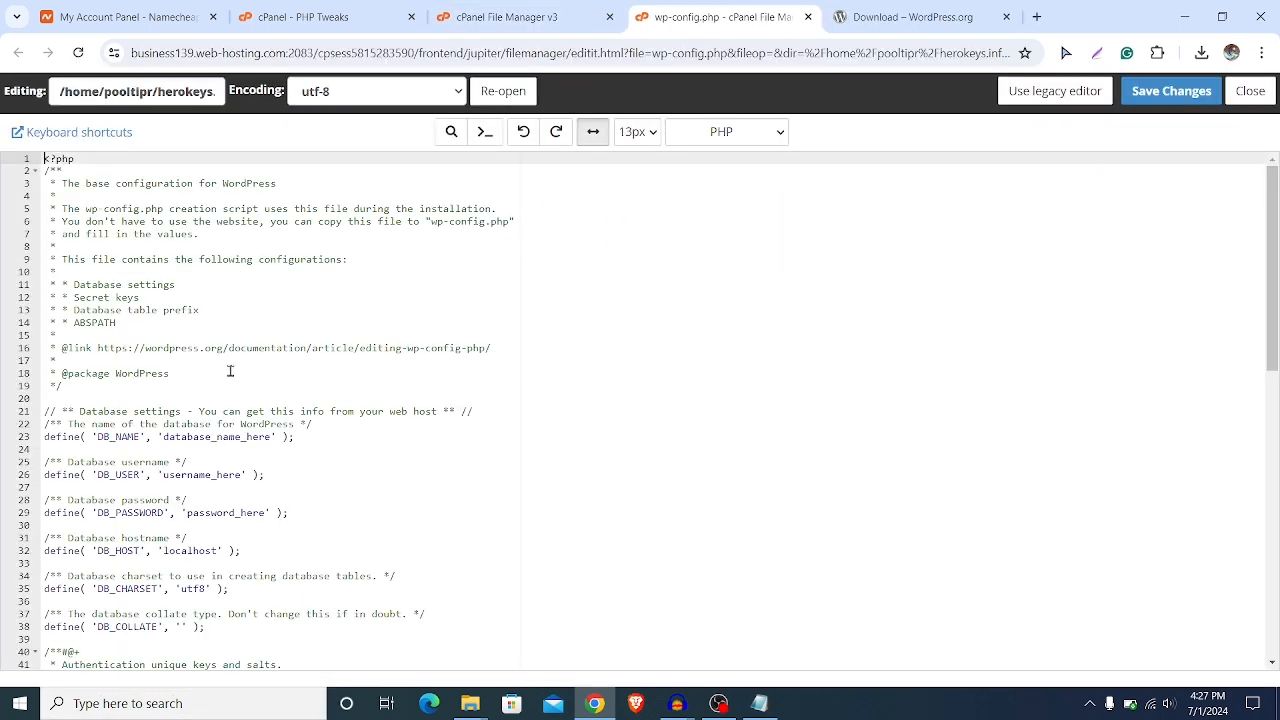
scroll(271, 397, down, 1)
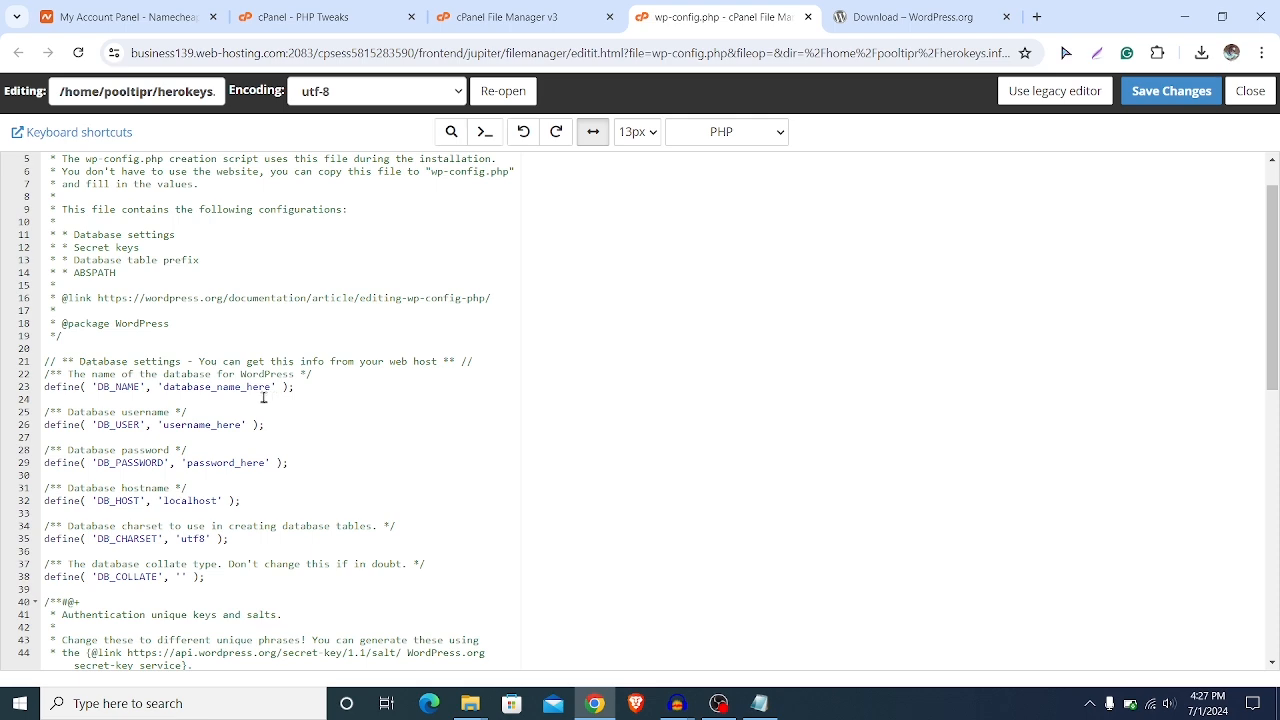
- Open MySQL Databases in cPanel and copy the database name pooltipr_hk_infodb from the current databases
click(485, 12)
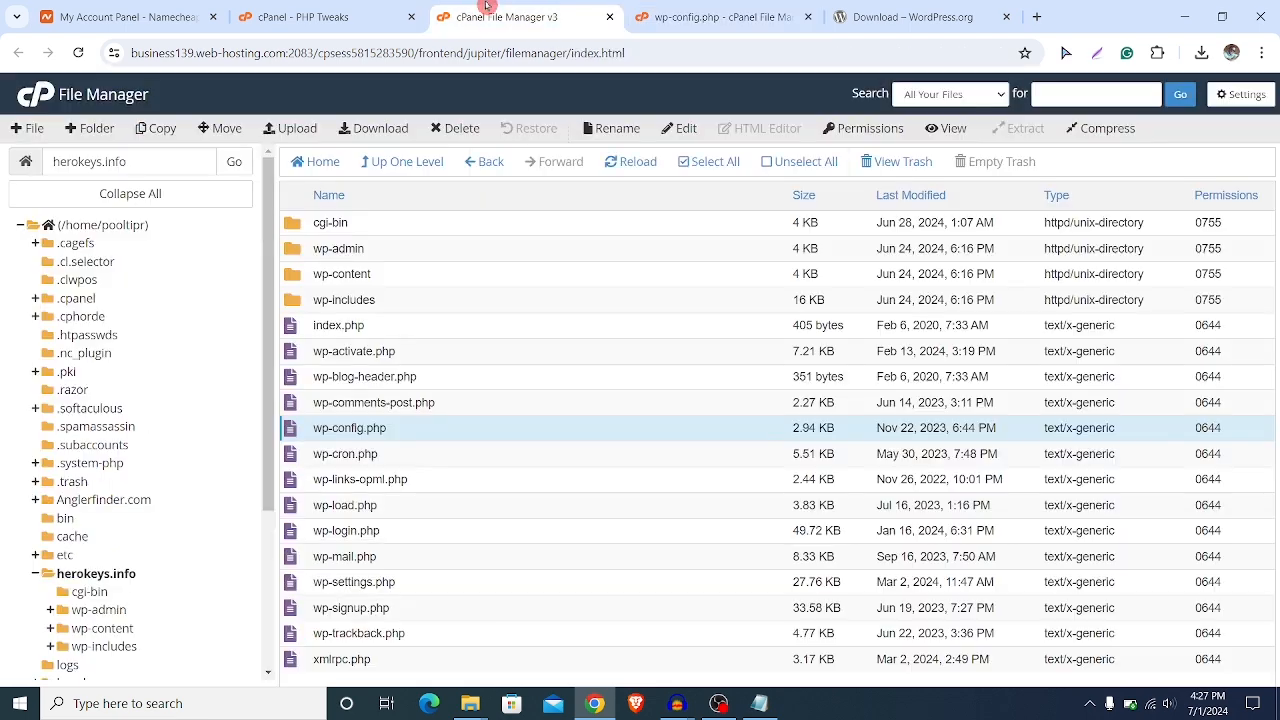
click(300, 14)
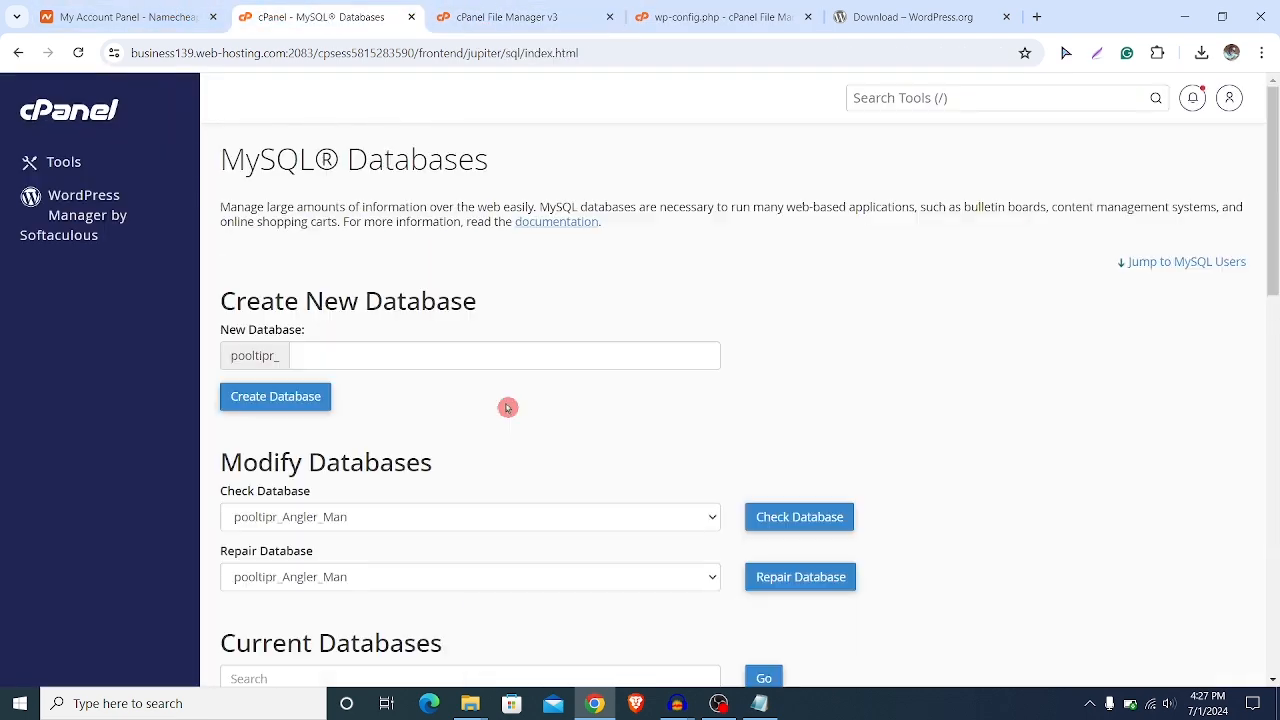
scroll(507, 410, down, 3)
scroll(507, 410, down, 3)
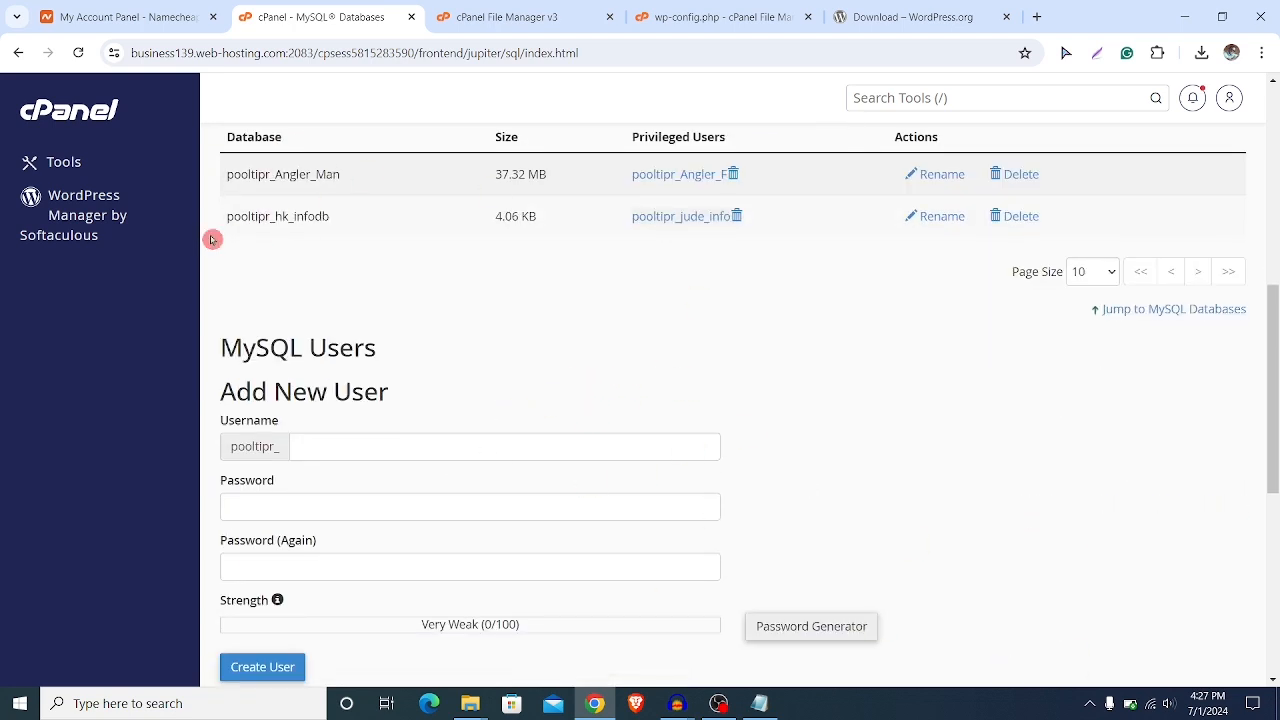
drag(225, 216, 344, 219)
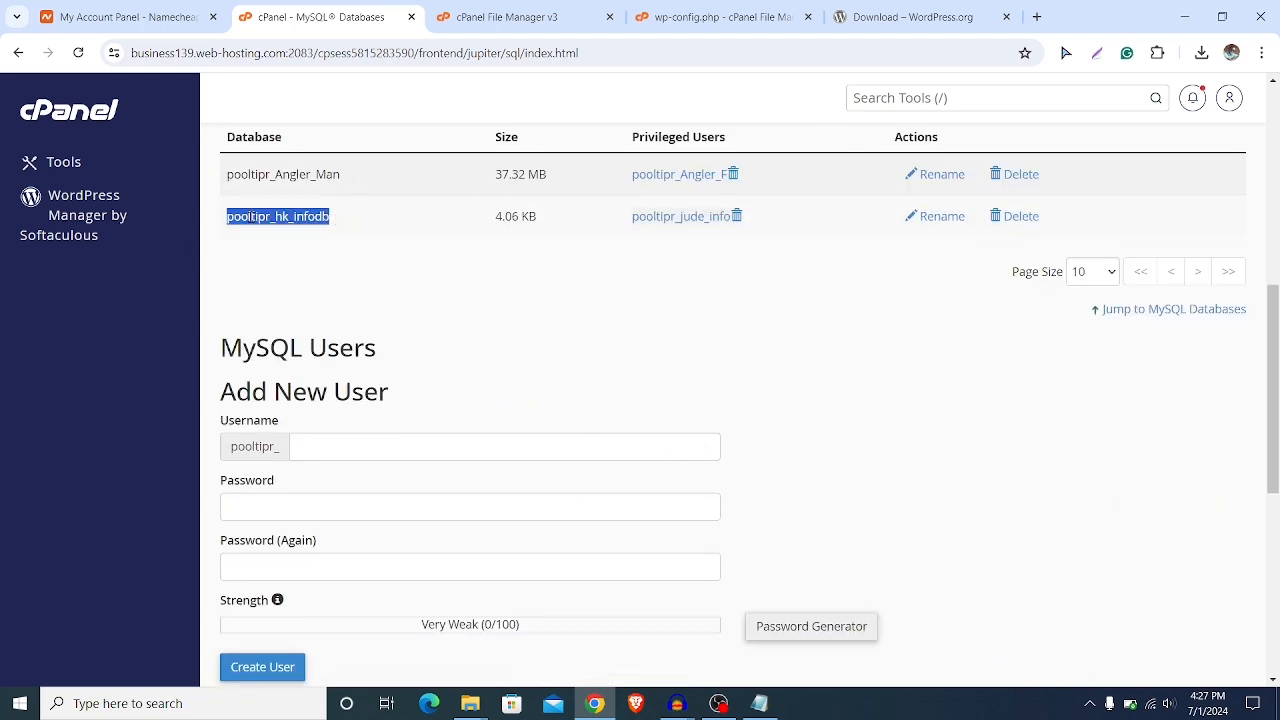
right_click(260, 216)
click(290, 238)
- Replace the DB_NAME placeholder in wp-config.php with pooltipr_hk_infodb
click(743, 6)
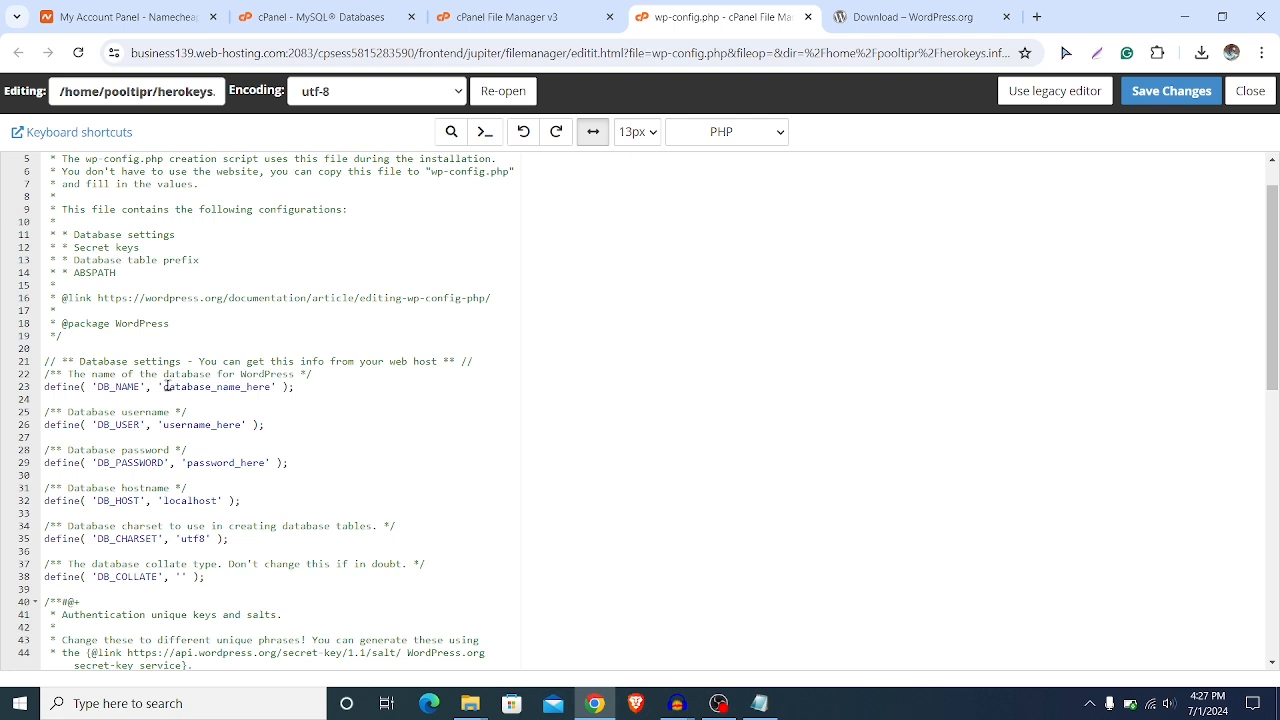
drag(164, 386, 266, 386)
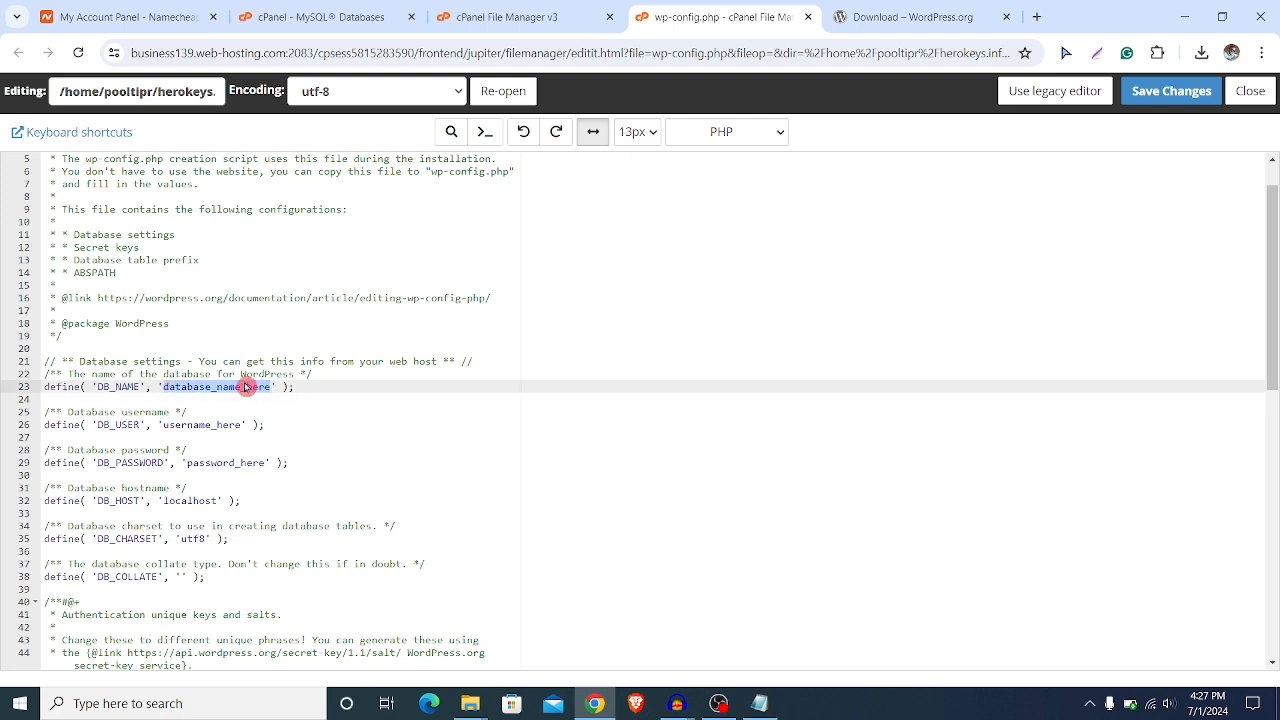
right_click(248, 387)
click(274, 170)
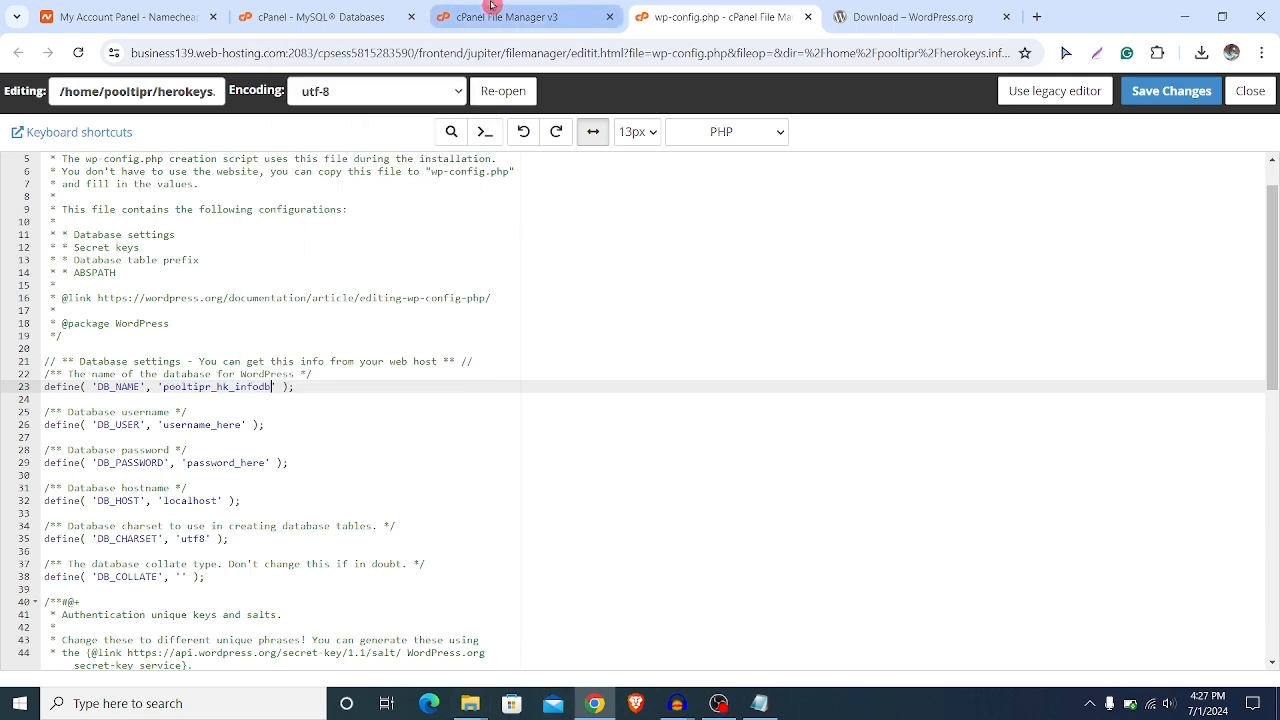
- Copy the username of the privileged user assigned to pooltipr_hk_infodb in MySQL Databases
click(372, 8)
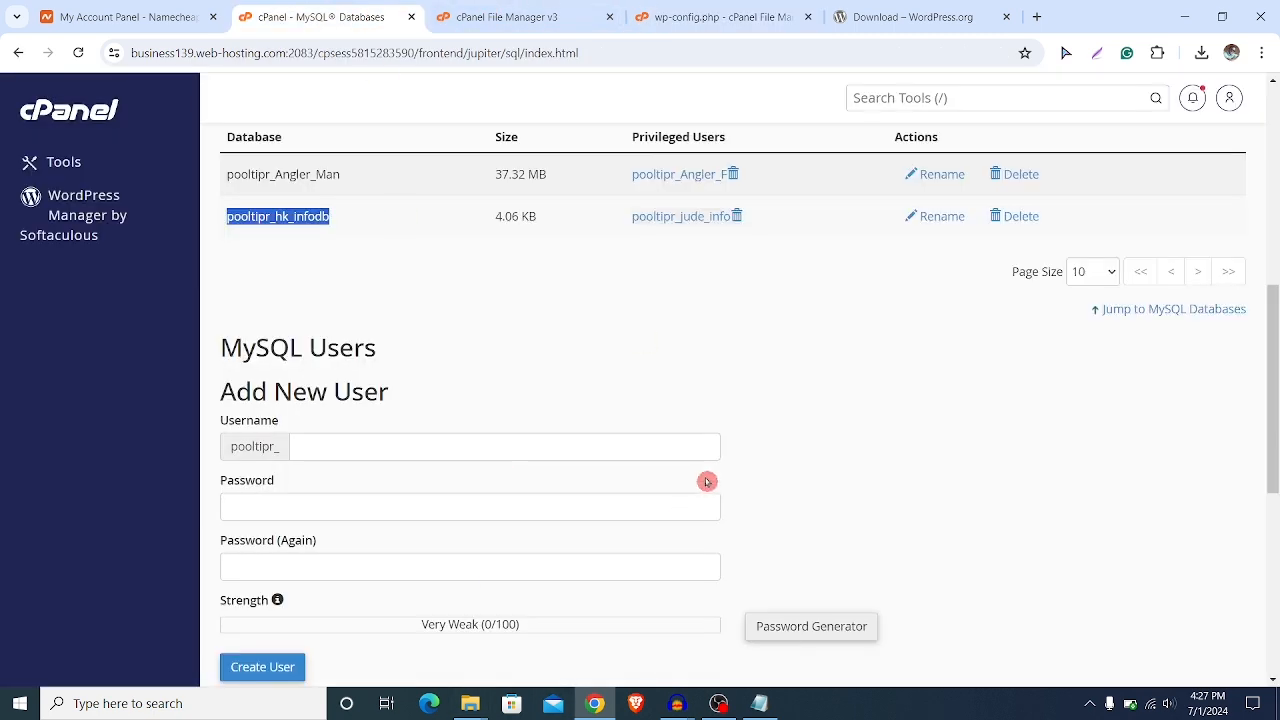
drag(627, 221, 732, 222)
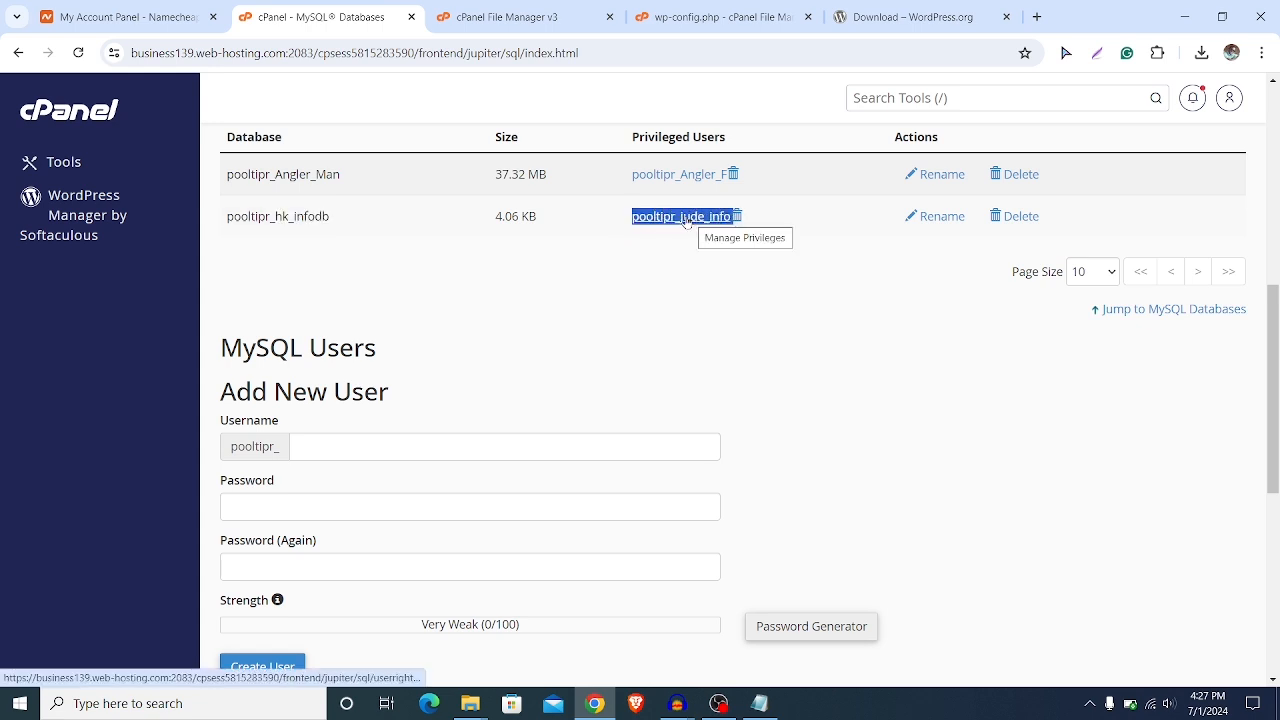
right_click(686, 221)
click(714, 374)
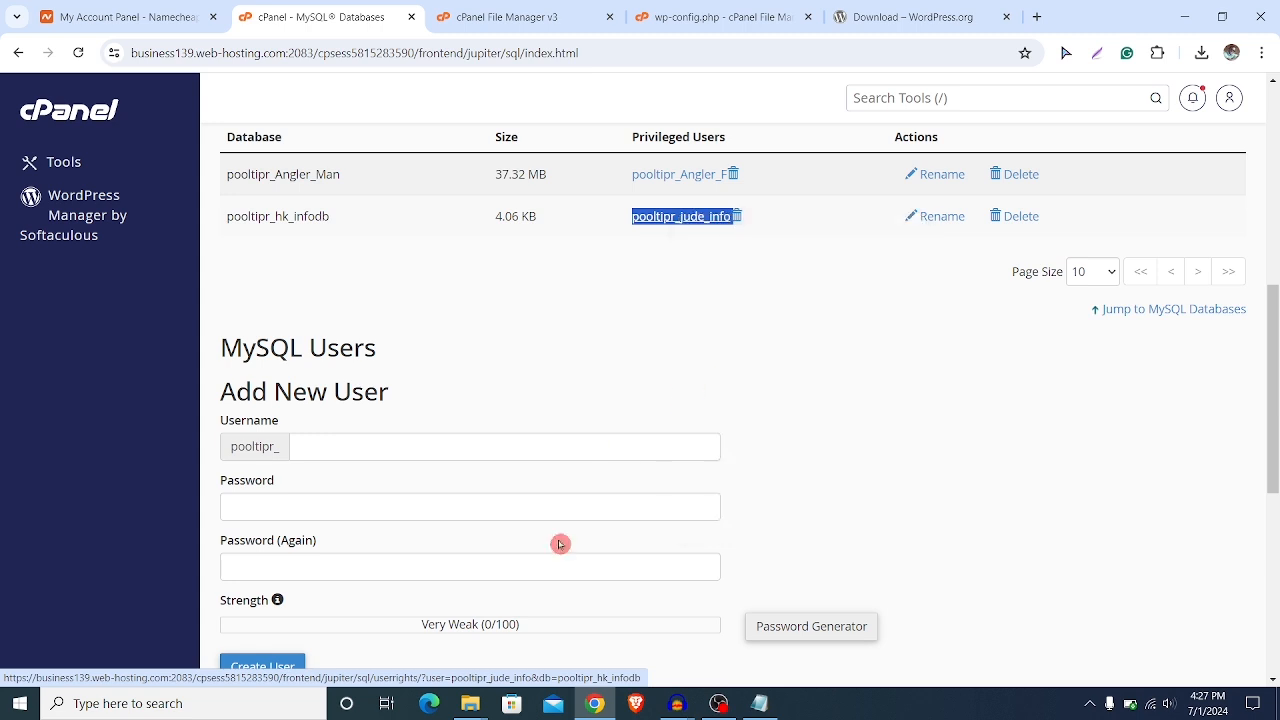
- Replace the DB_USER placeholder in wp-config.php with the copied database username, removing the pasted line break and extra spaces
click(716, 17)
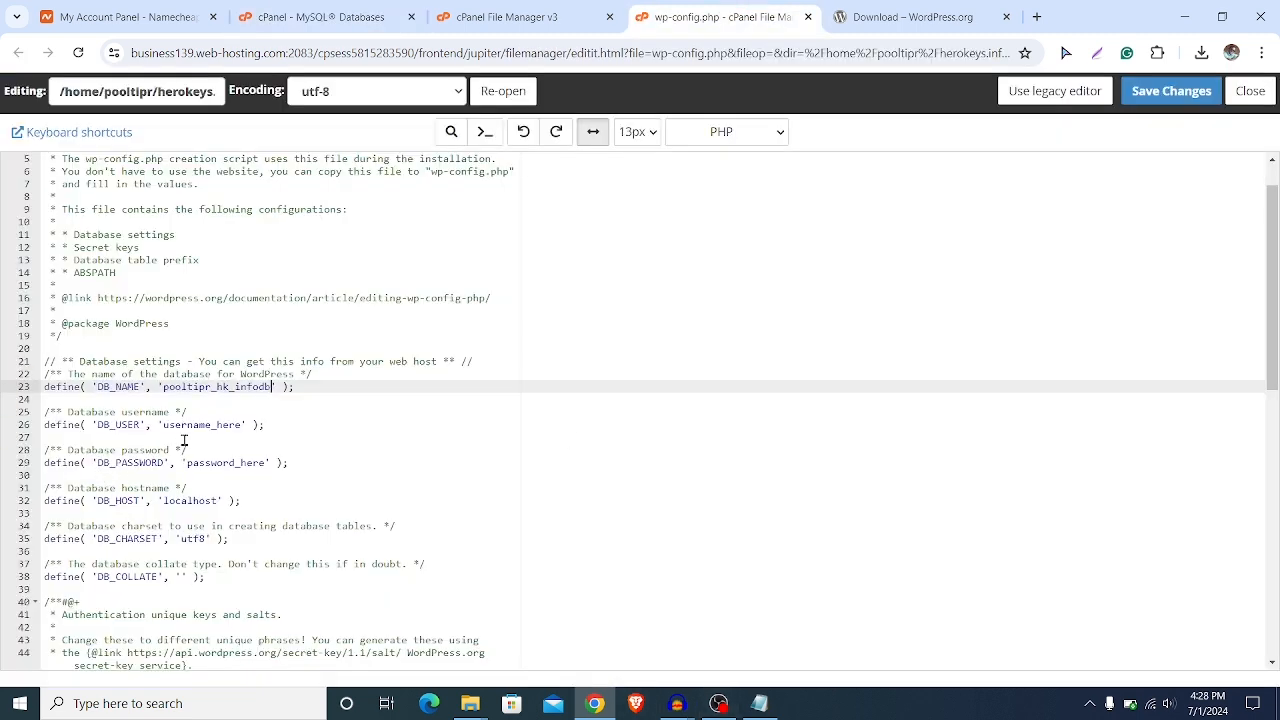
drag(166, 426, 243, 425)
click(167, 424)
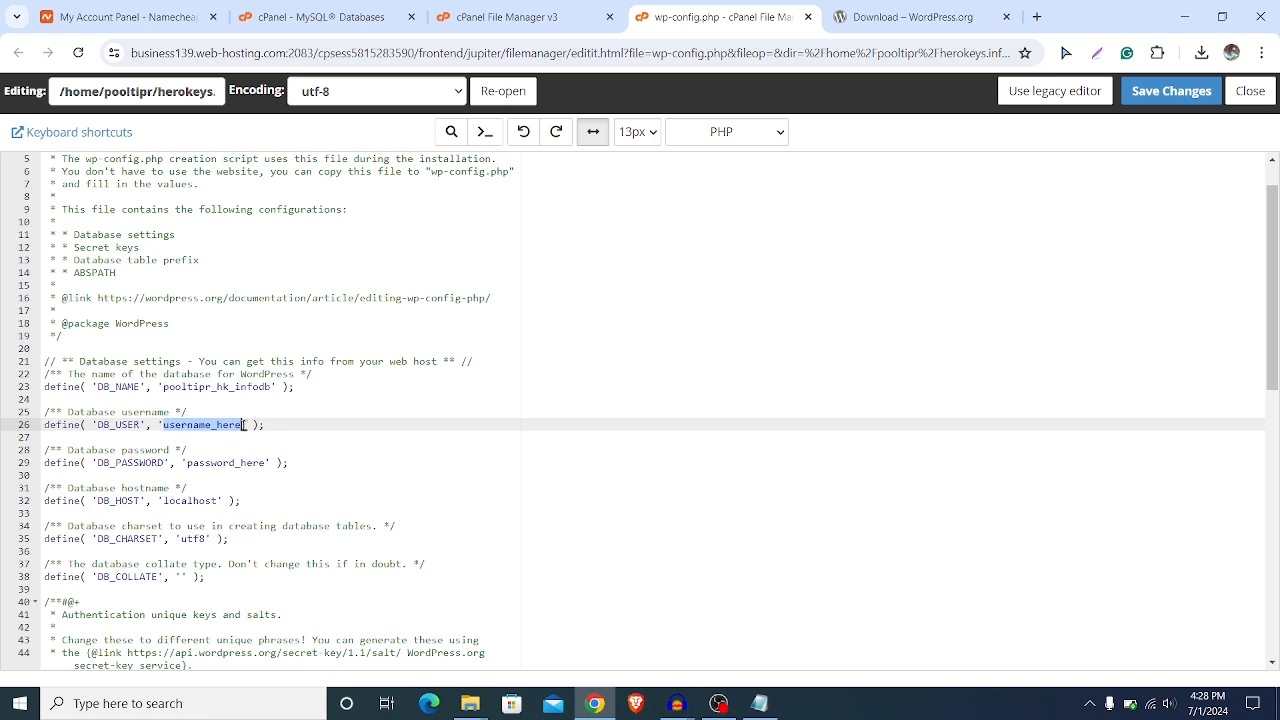
right_click(214, 425)
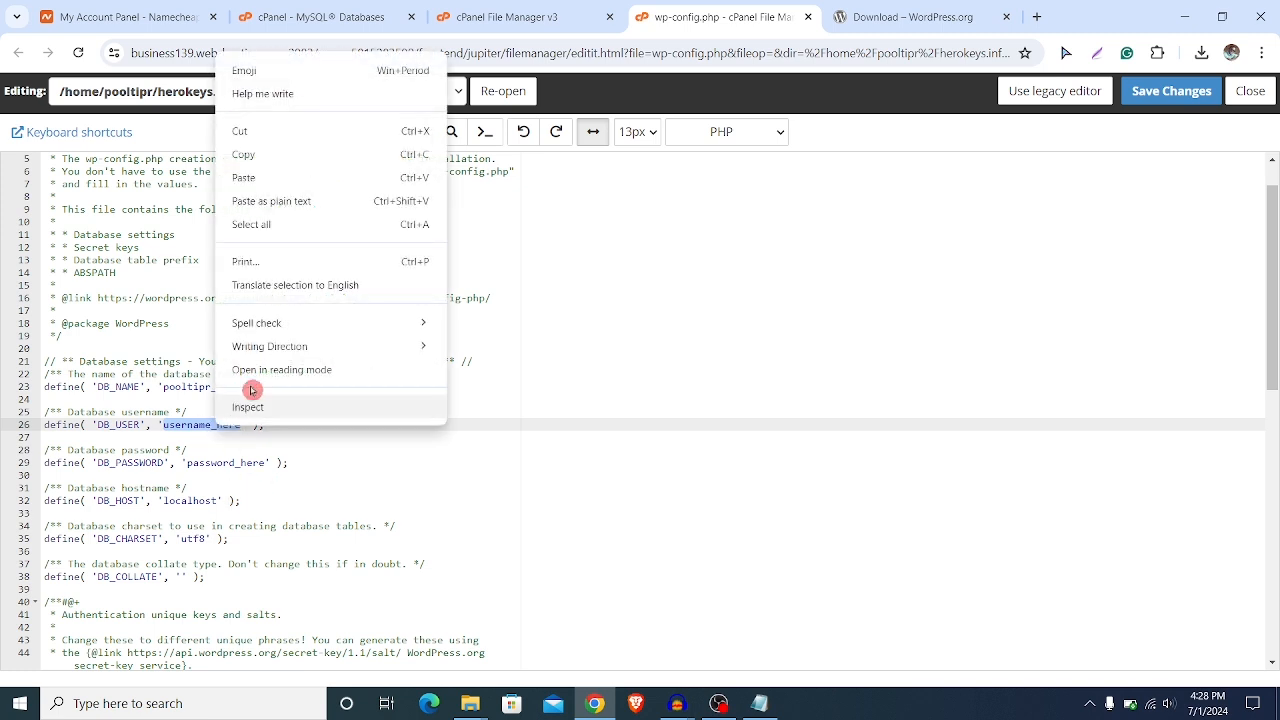
click(246, 181)
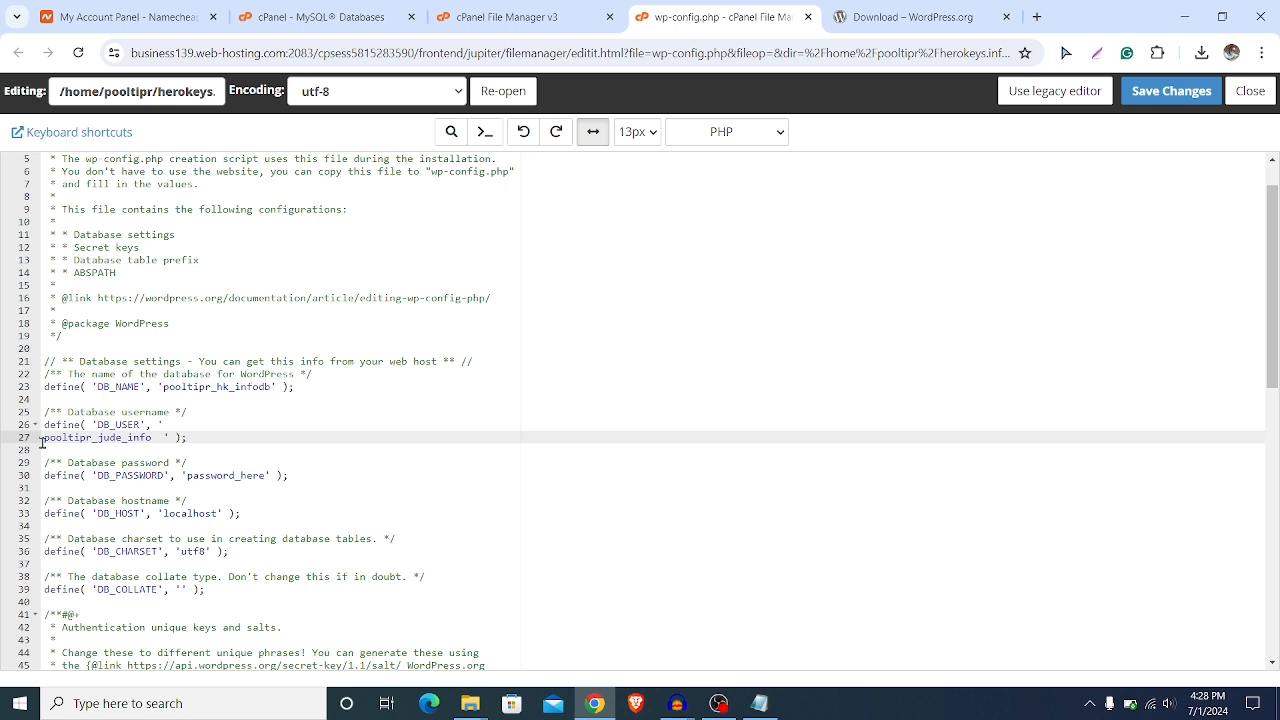
key(BackSpace)
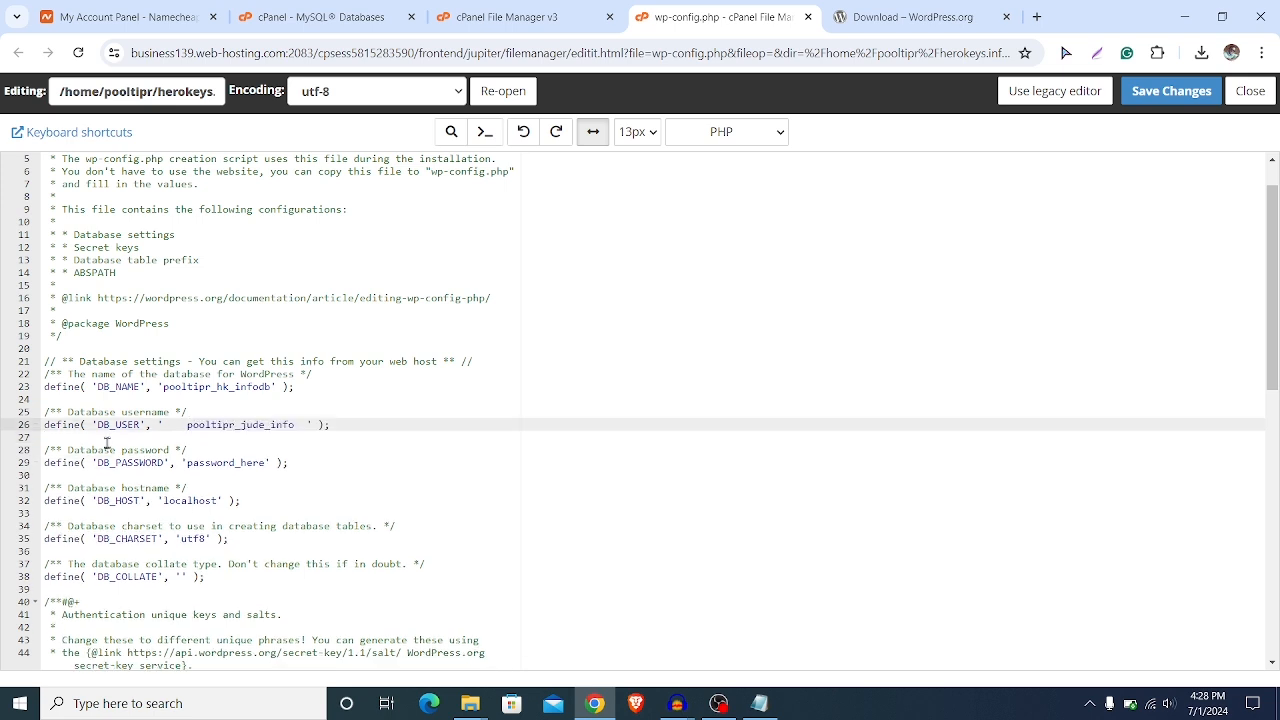
key(Delete)
key(Delete)
key(Delete)
key(Delete)
- Replace the DB_PASSWORD placeholder in wp-config.php with the database user's password and save the file
click(268, 463)
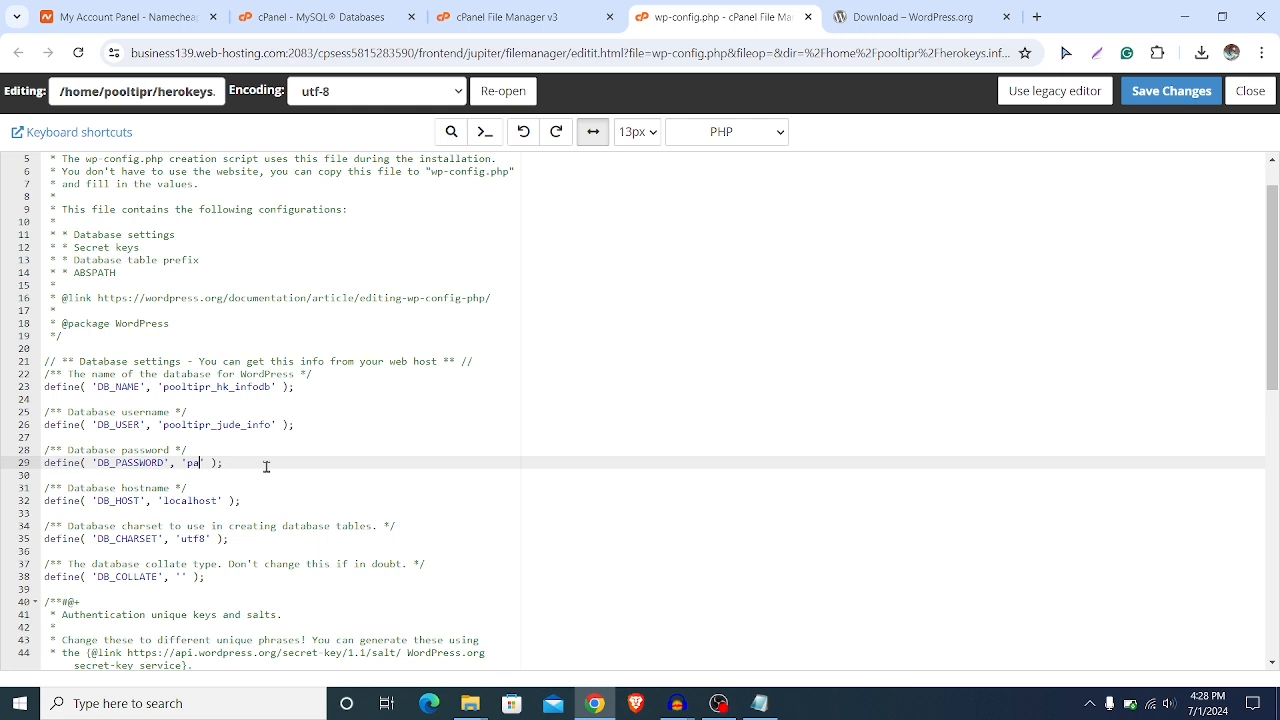
key(ctrl+v)
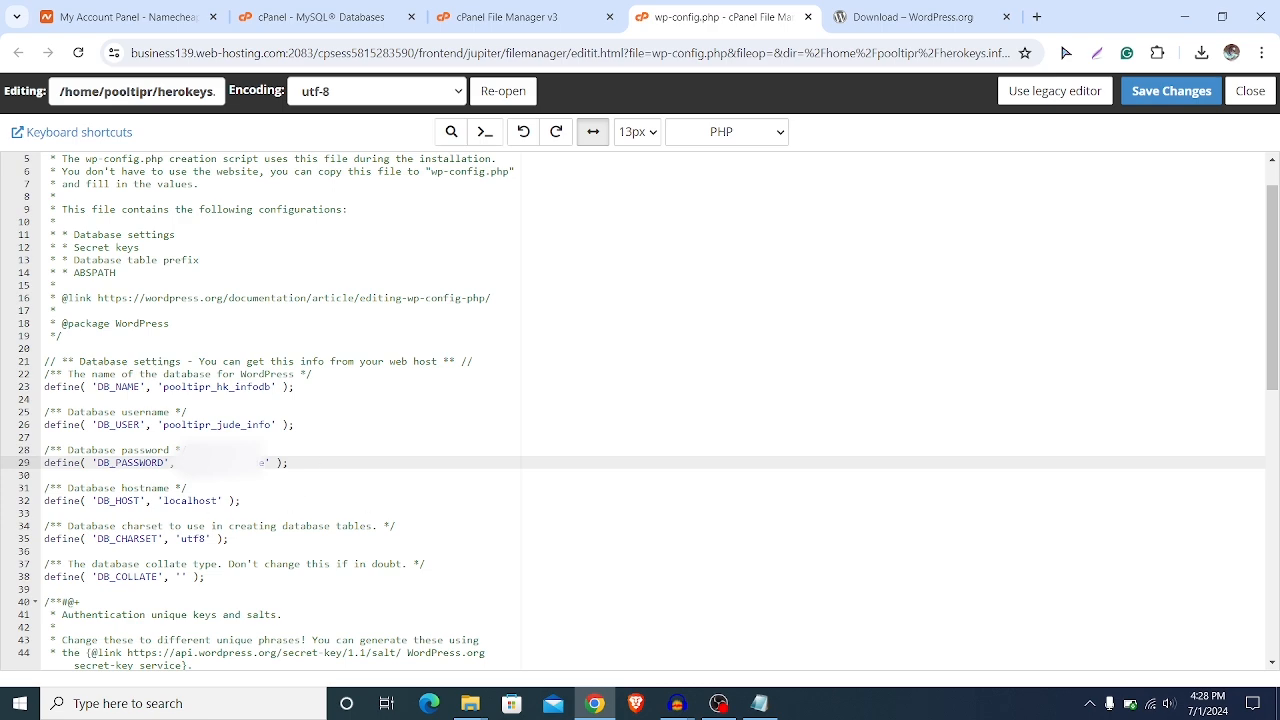
click(1171, 91)
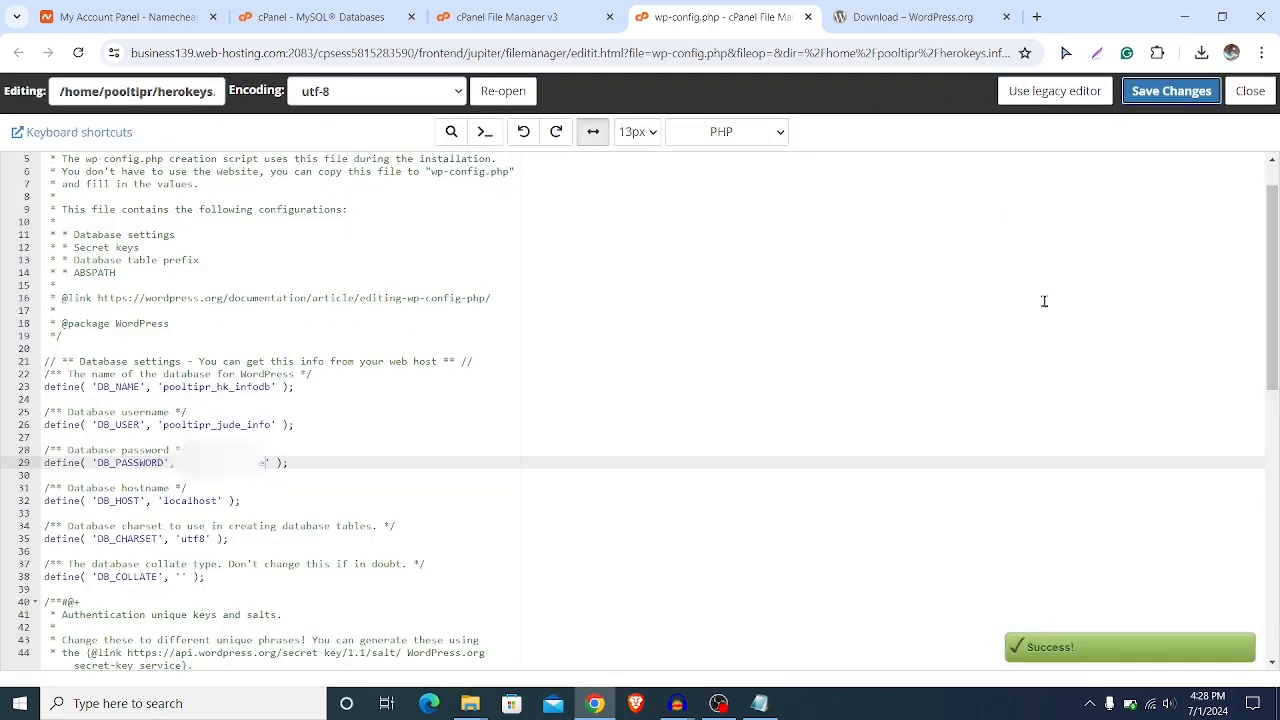
- Load herokeys.info/wp-admin/install.php in a new browser tab and continue the WordPress installer in English (United States)
right_click(738, 6)
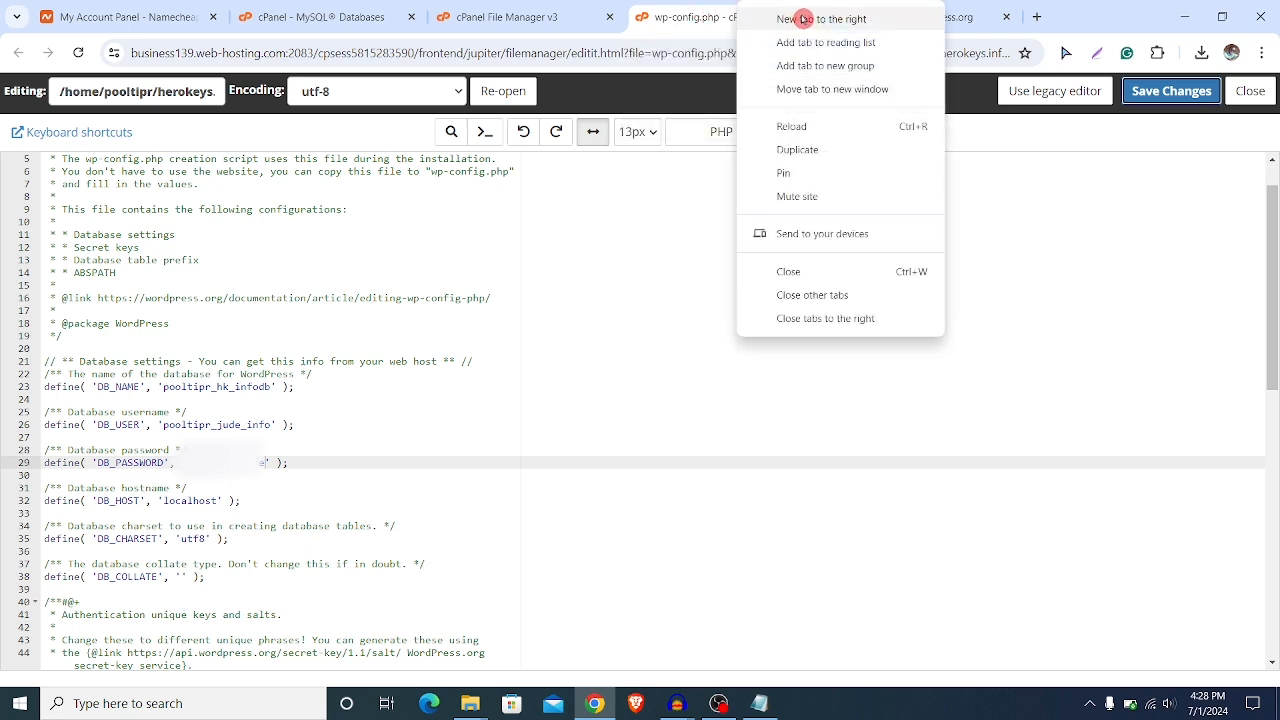
click(805, 19)
text(hero)
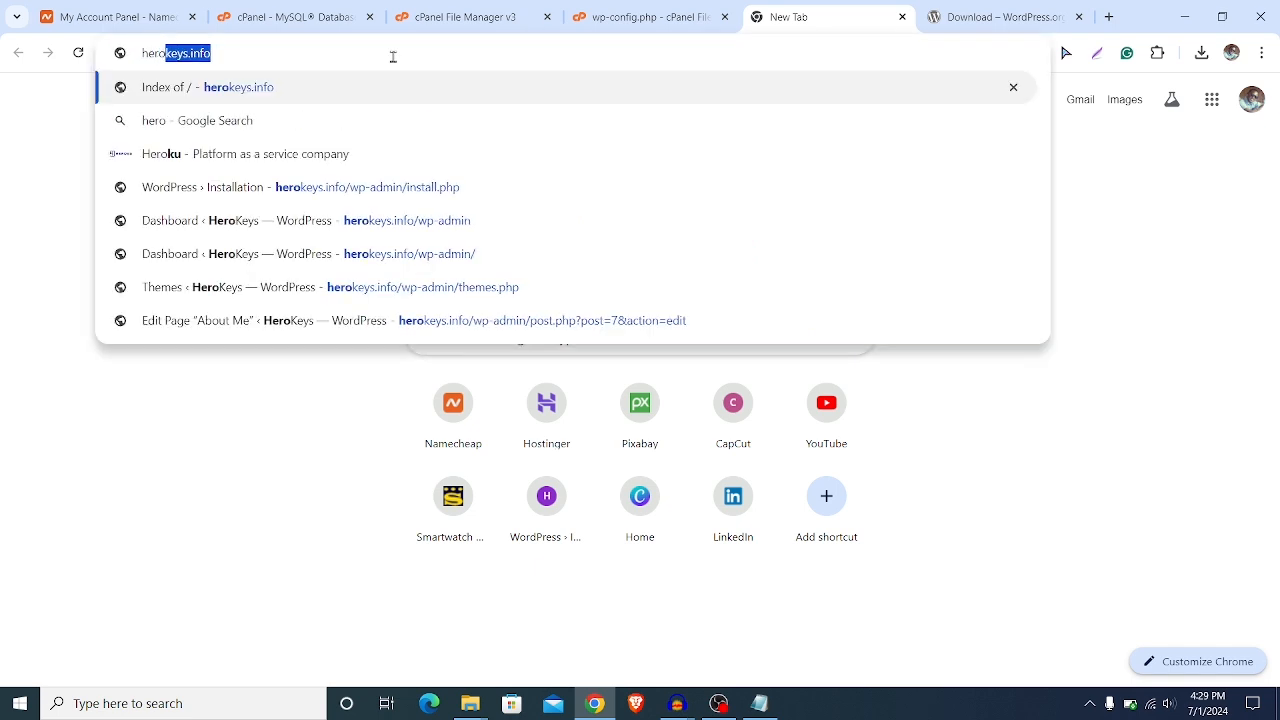
text(keys.info/wp-admin/install.php)
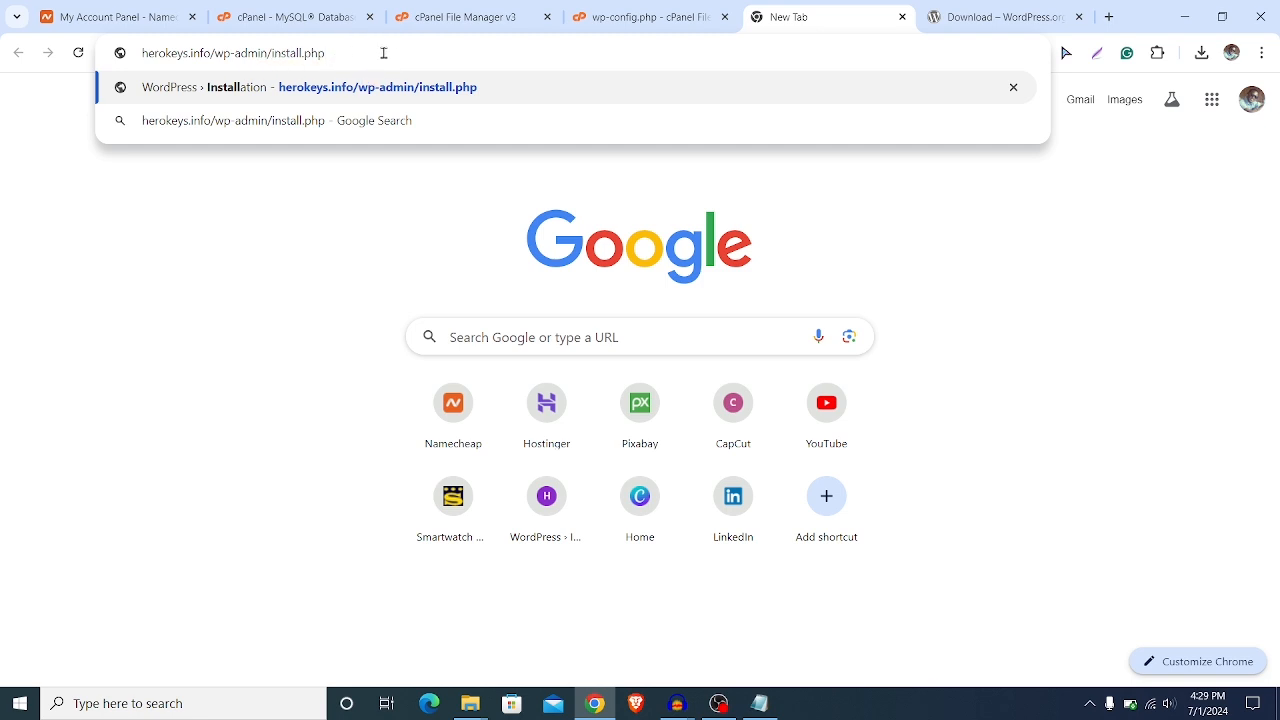
key(Return)
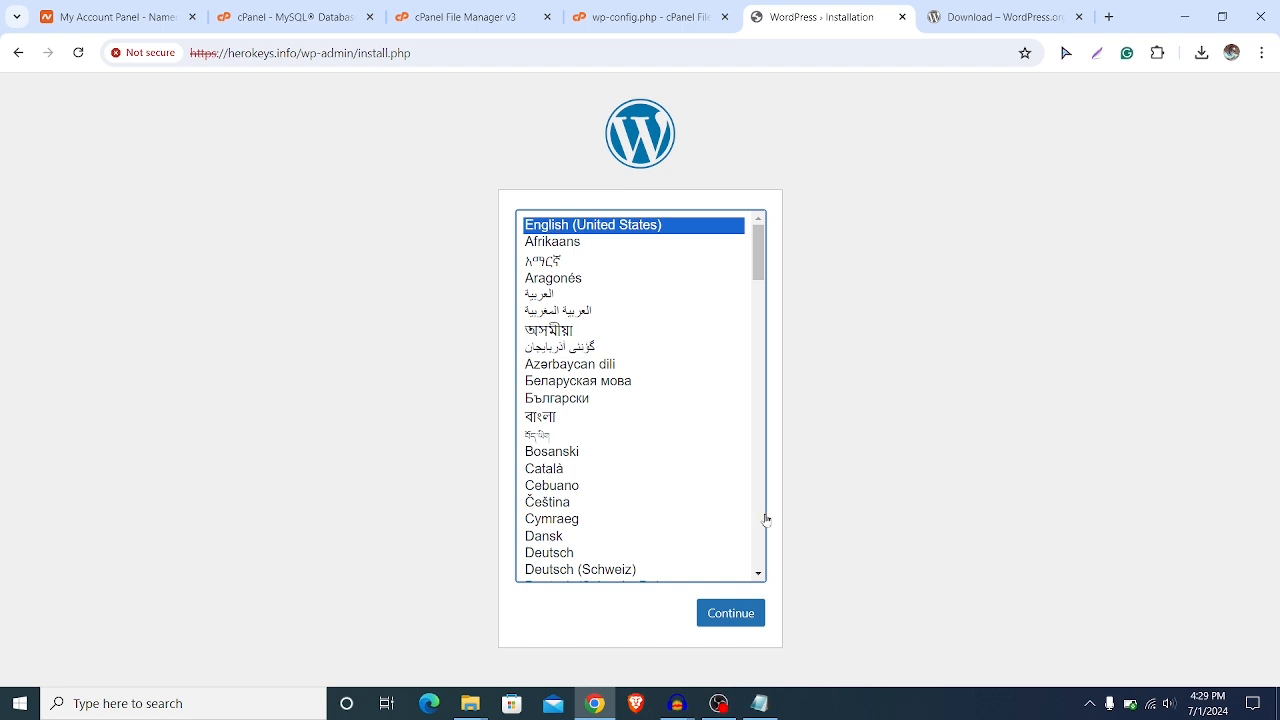
click(731, 613)
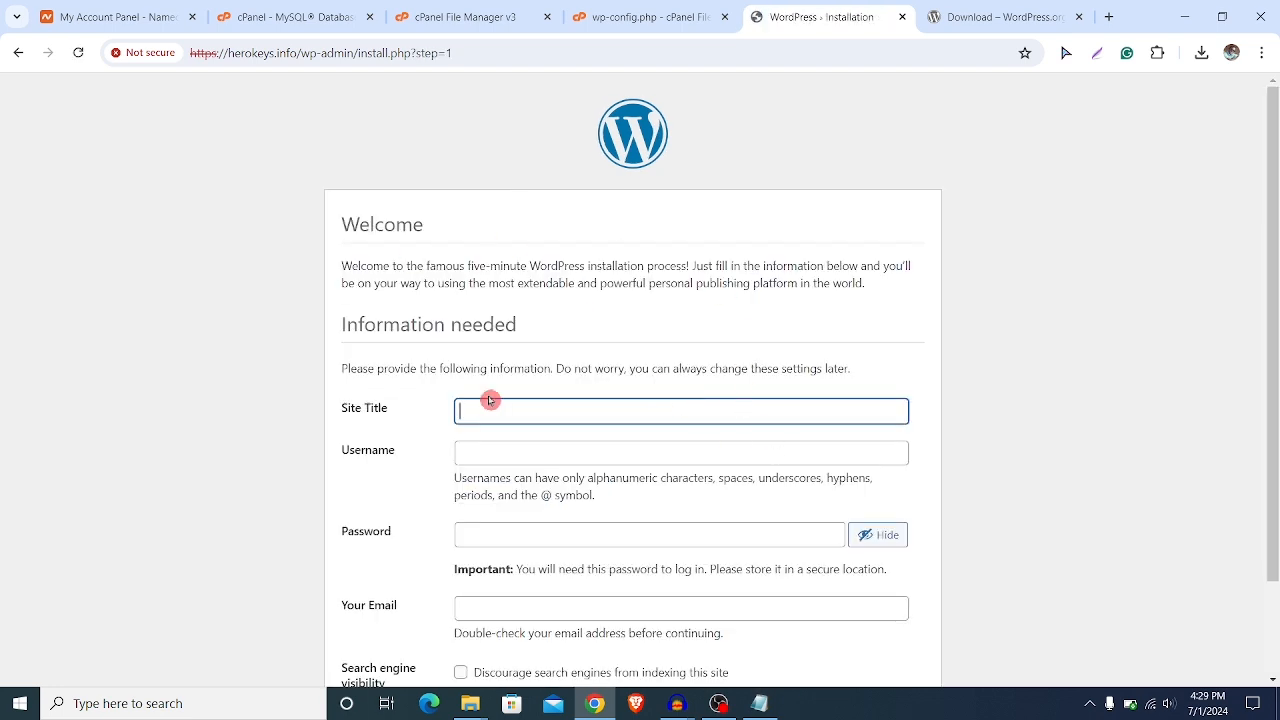
- Fill in the installer's site title as HeroKeys and the admin username as Herokeys
scroll(469, 406, down, 1)
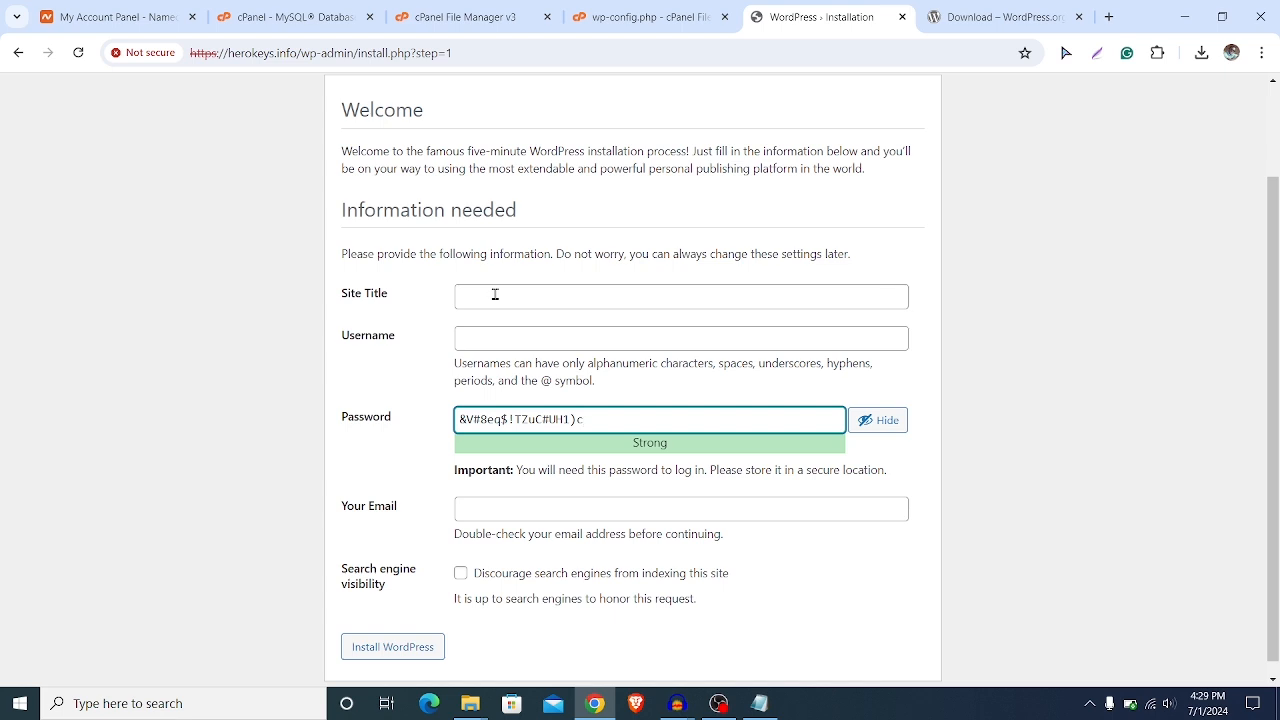
click(495, 294)
click(571, 336)
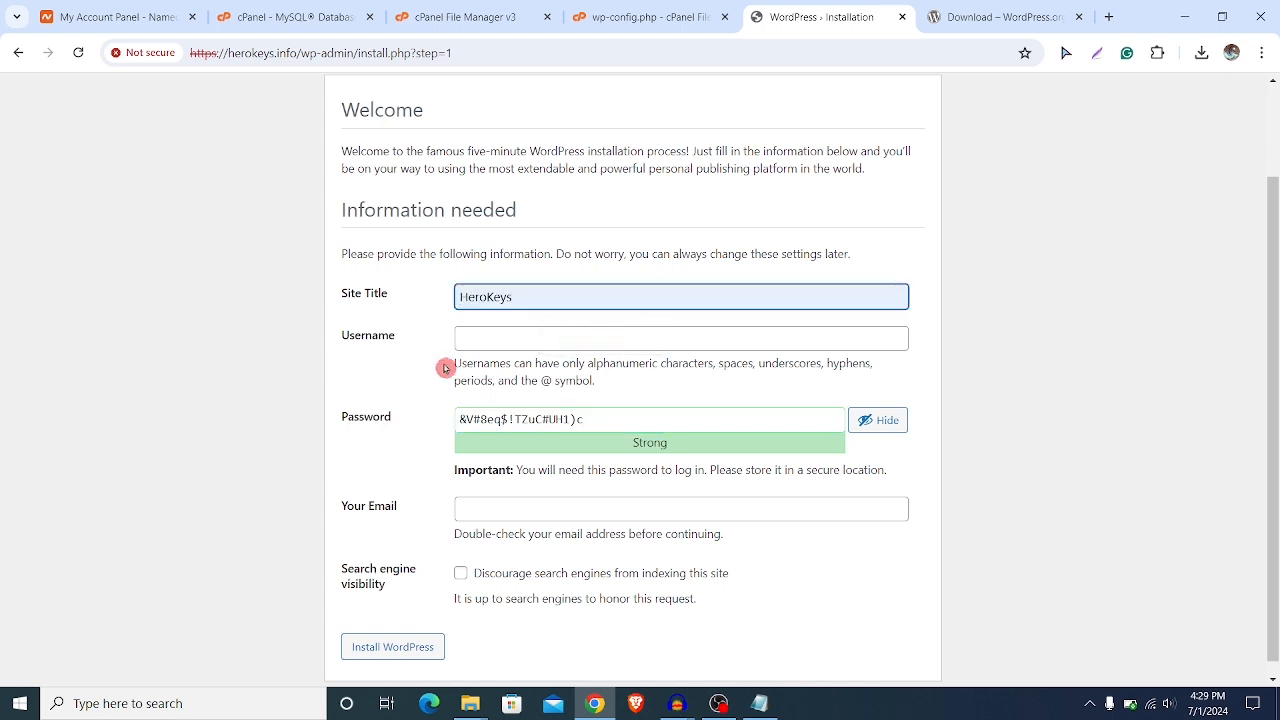
click(477, 339)
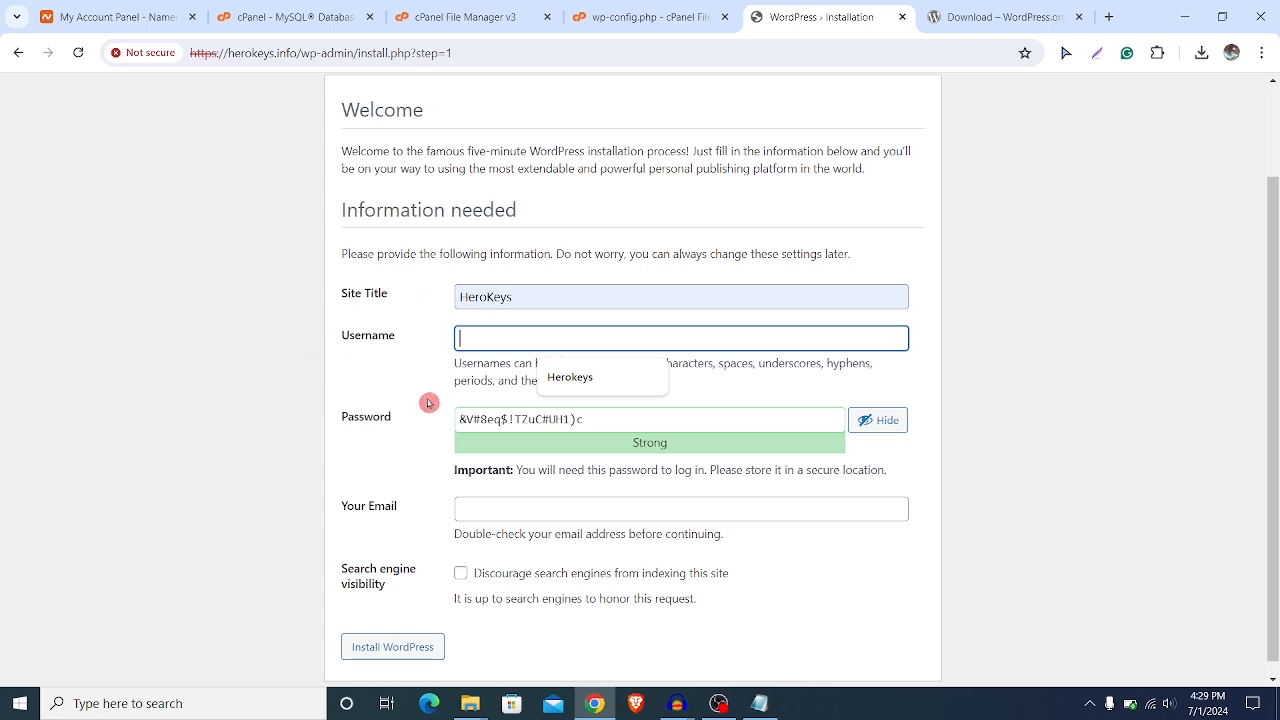
click(575, 378)
- Replace the suggested admin password with the copied account password and fill in the admin email address
triple_click(531, 419)
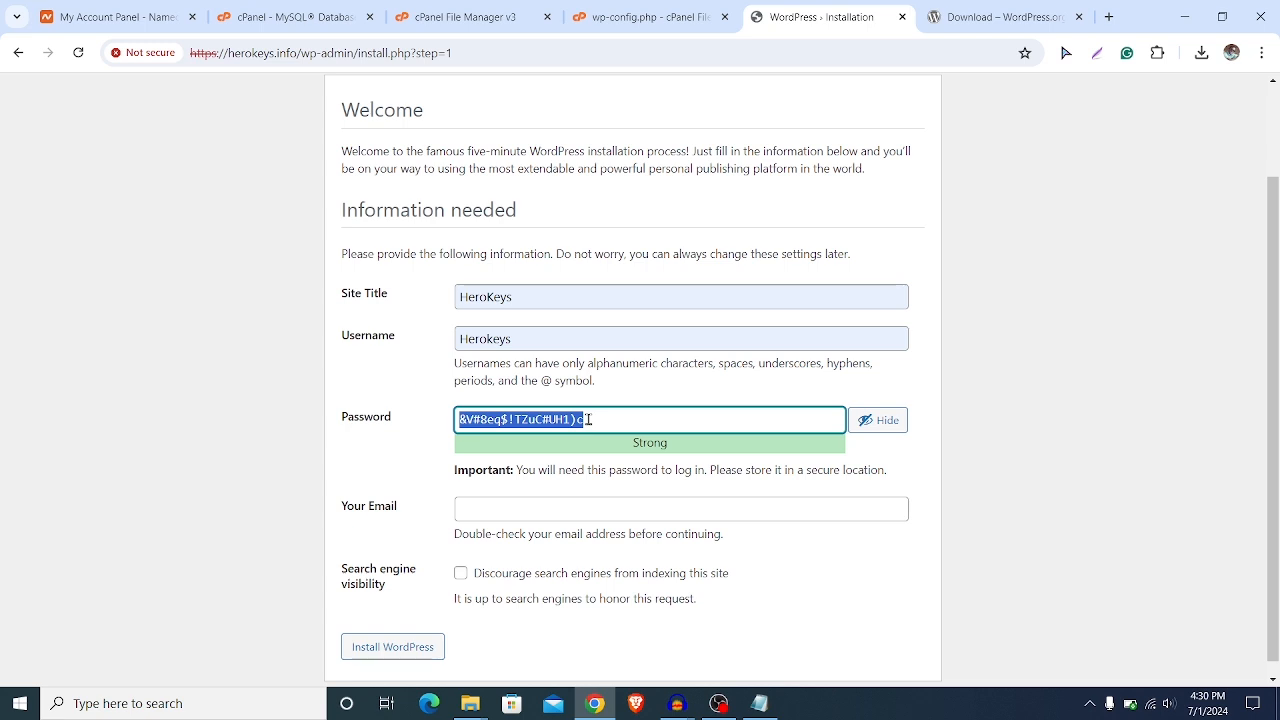
key(ctrl+v)
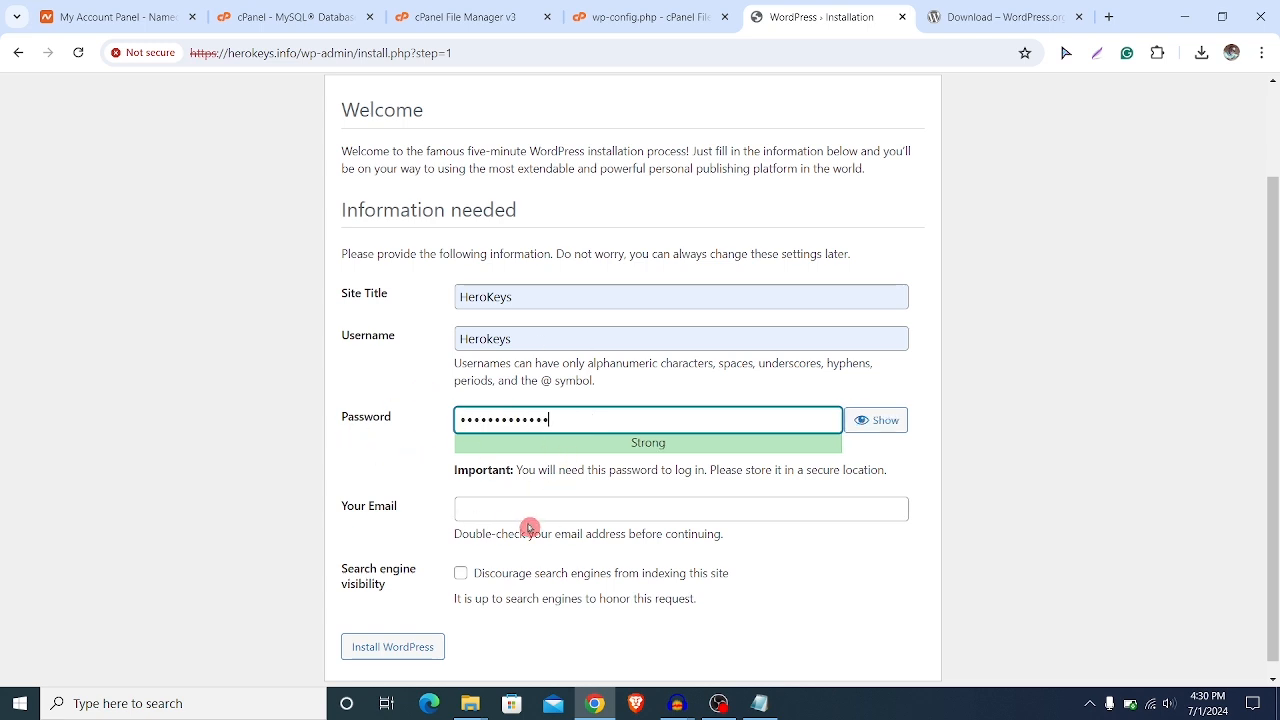
click(486, 509)
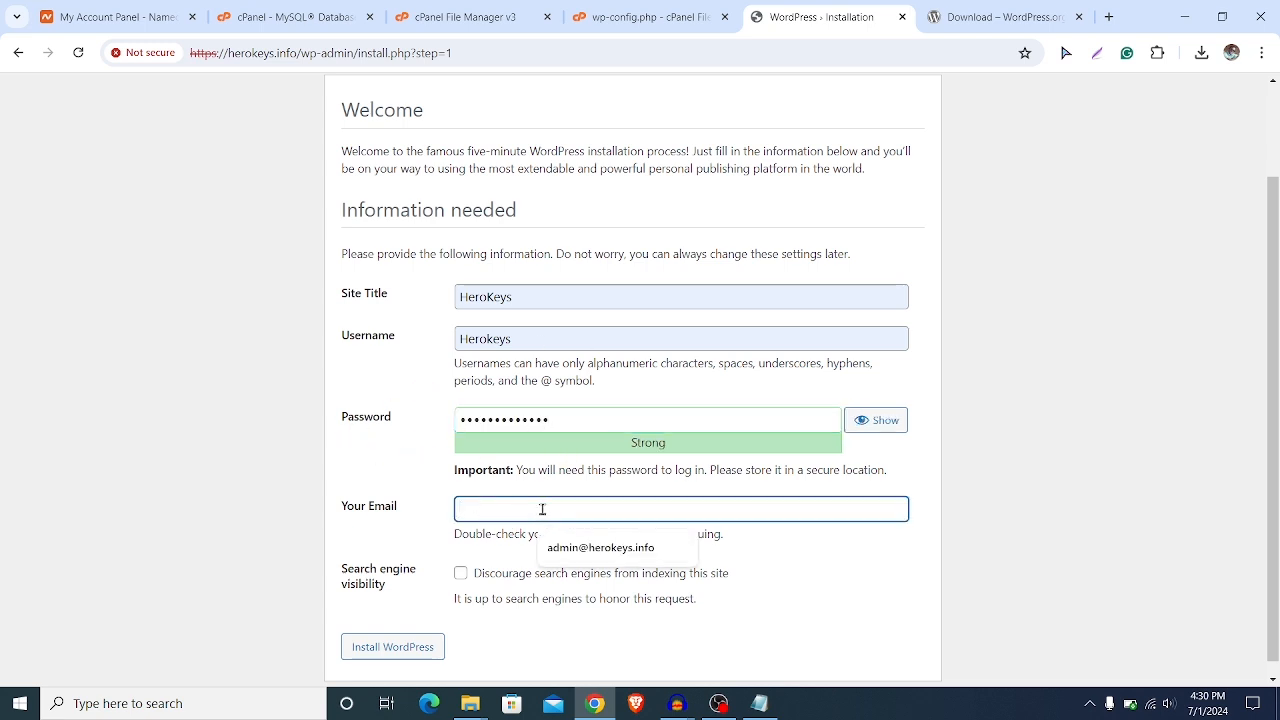
click(601, 547)
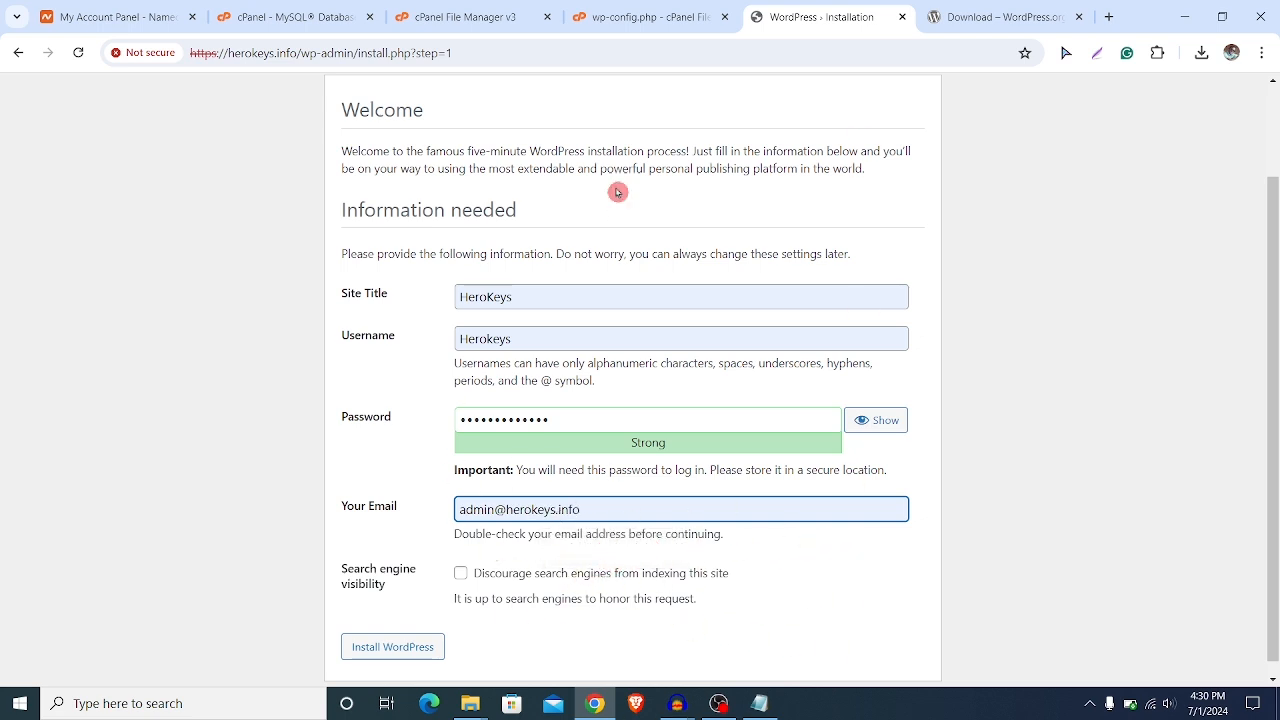
- Open the form for creating an email account in cPanel's Email Accounts and choose the herokeys.info domain
click(300, 17)
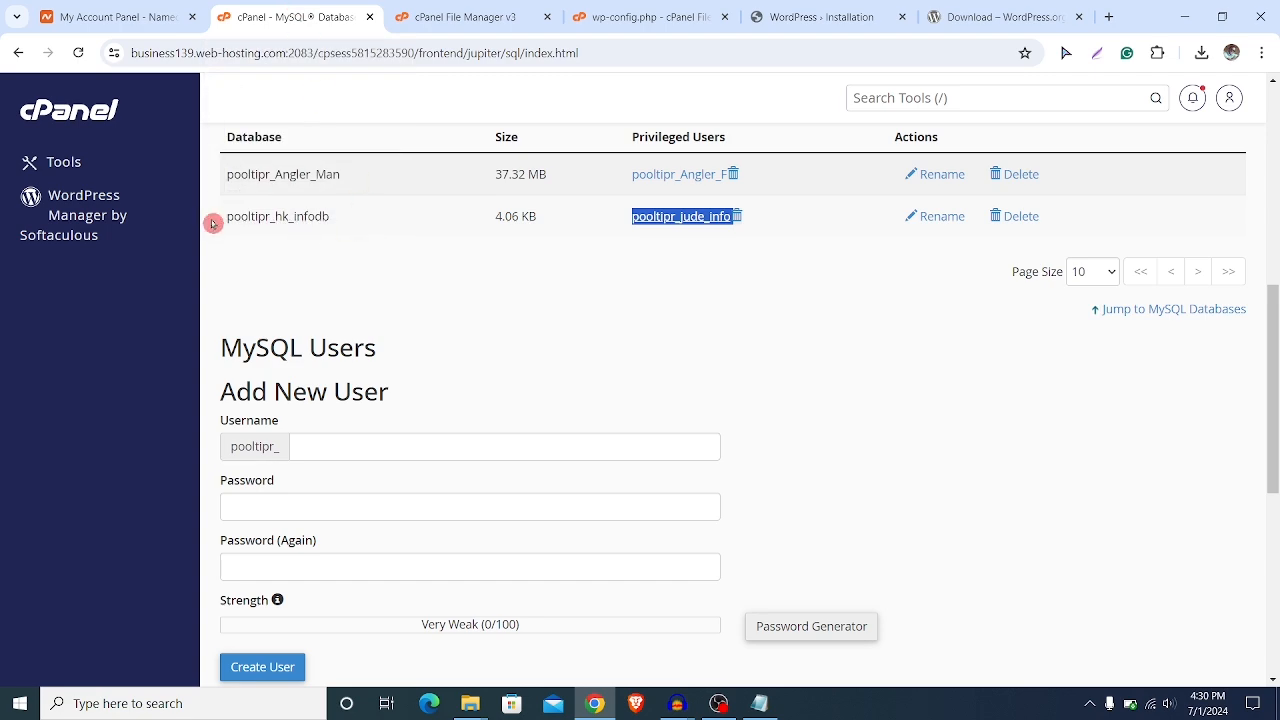
click(95, 110)
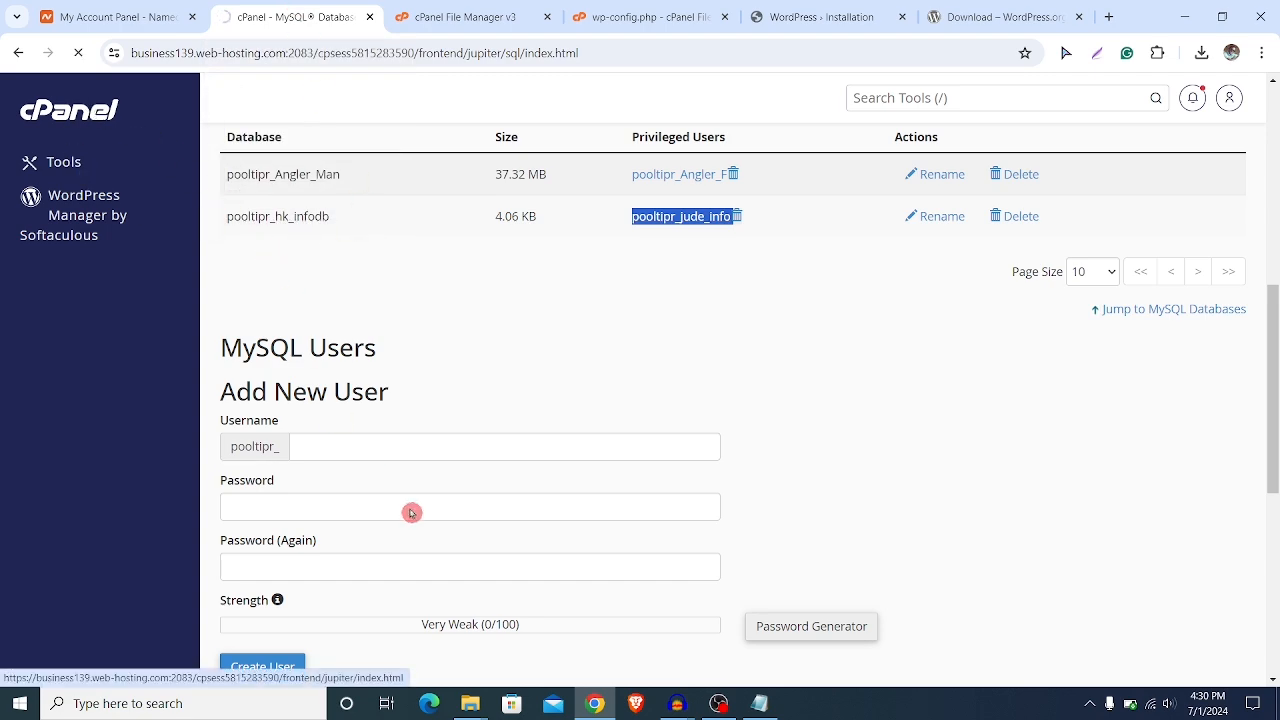
scroll(480, 331, down, 5)
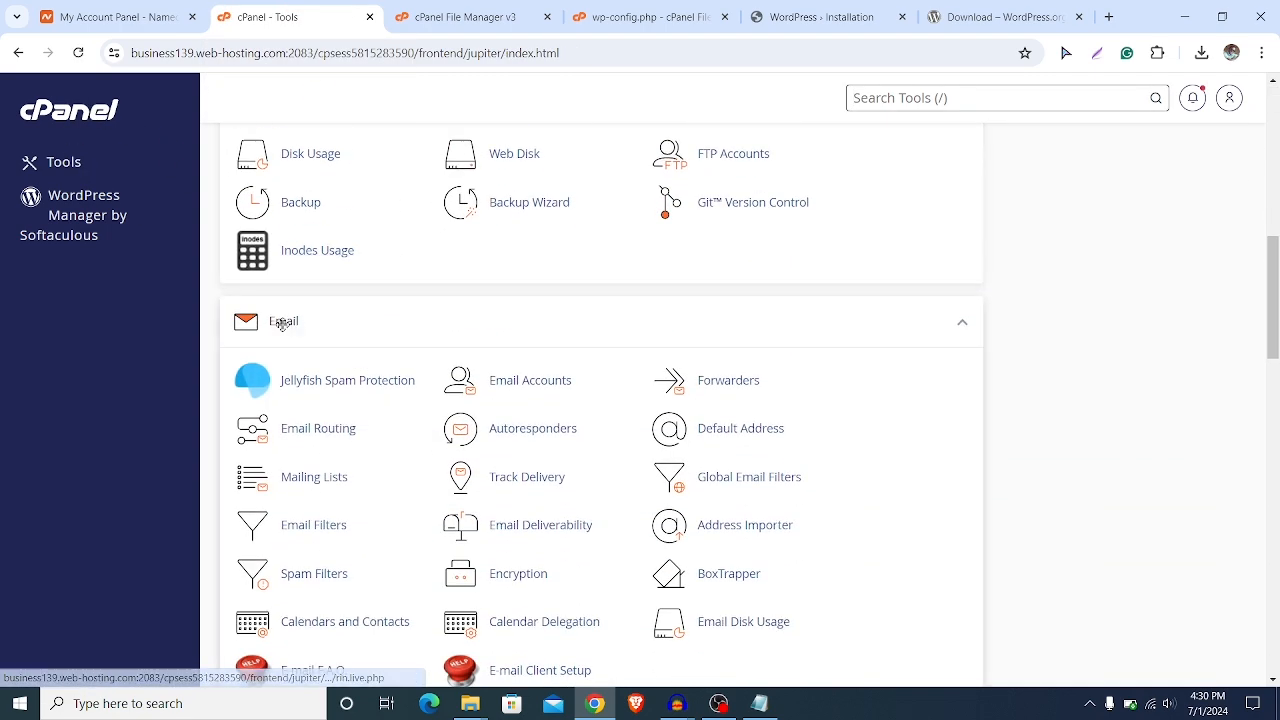
click(527, 388)
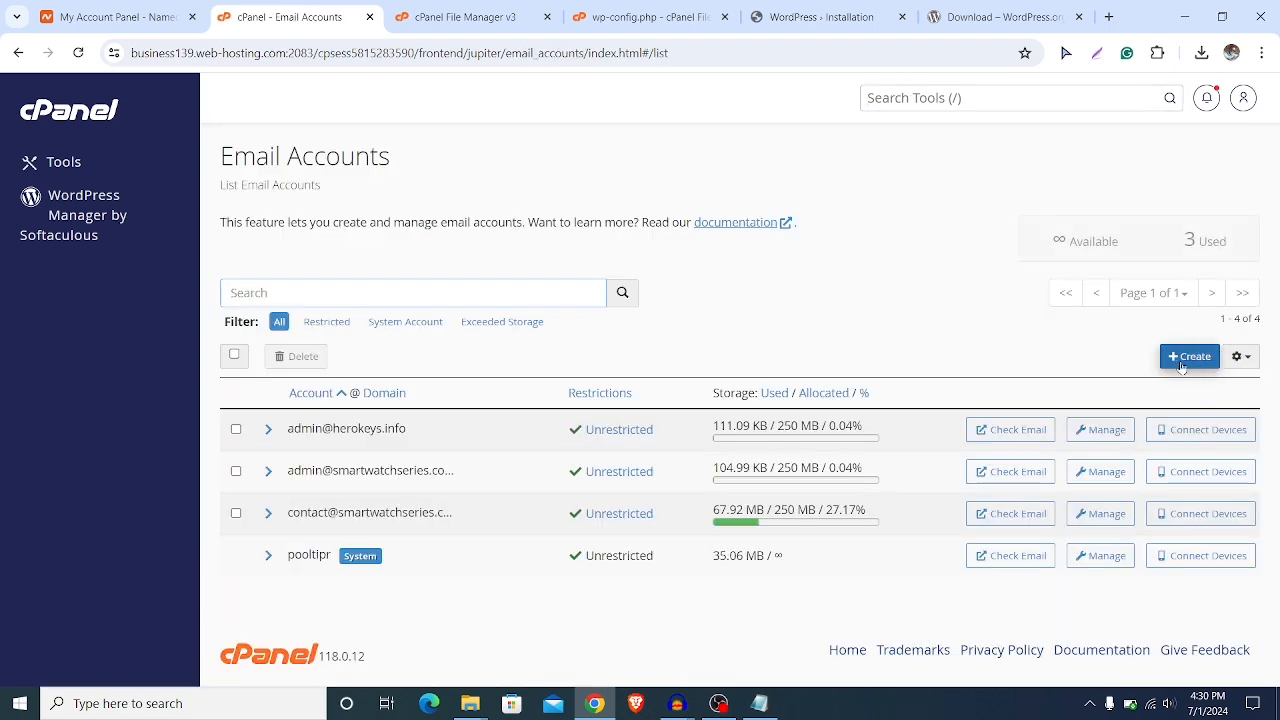
click(1188, 357)
scroll(402, 300, down, 1)
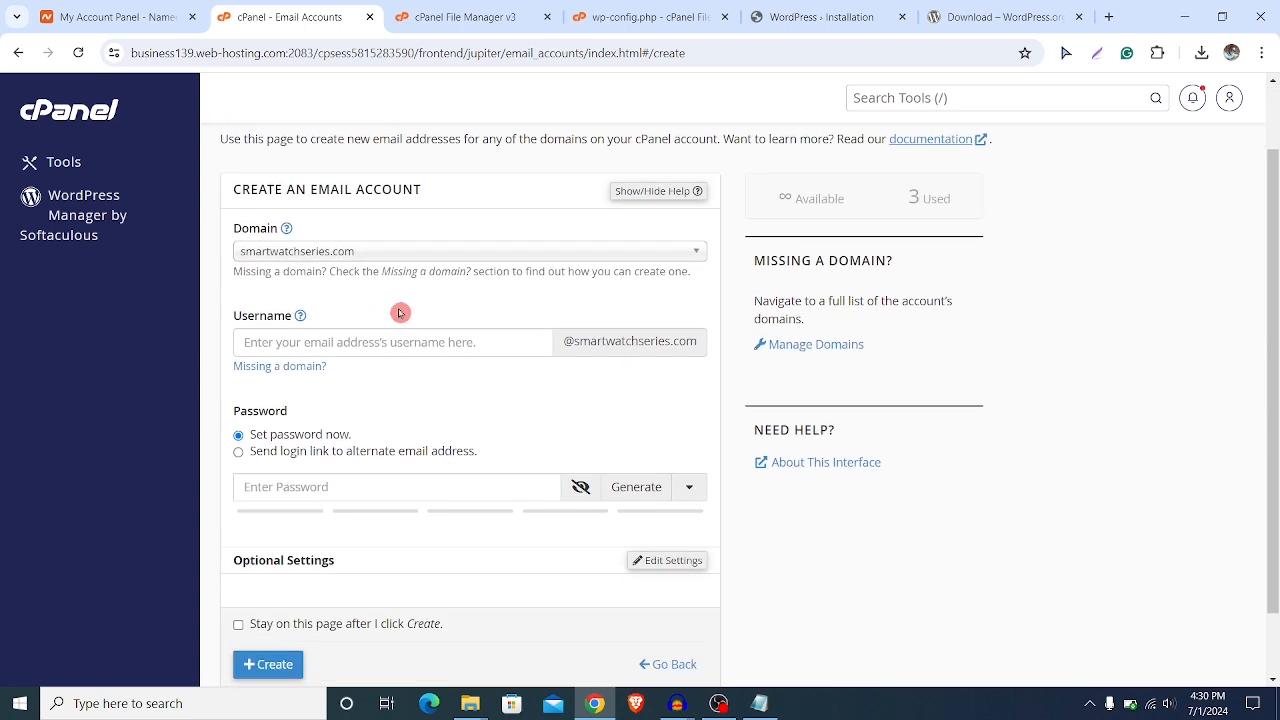
click(368, 254)
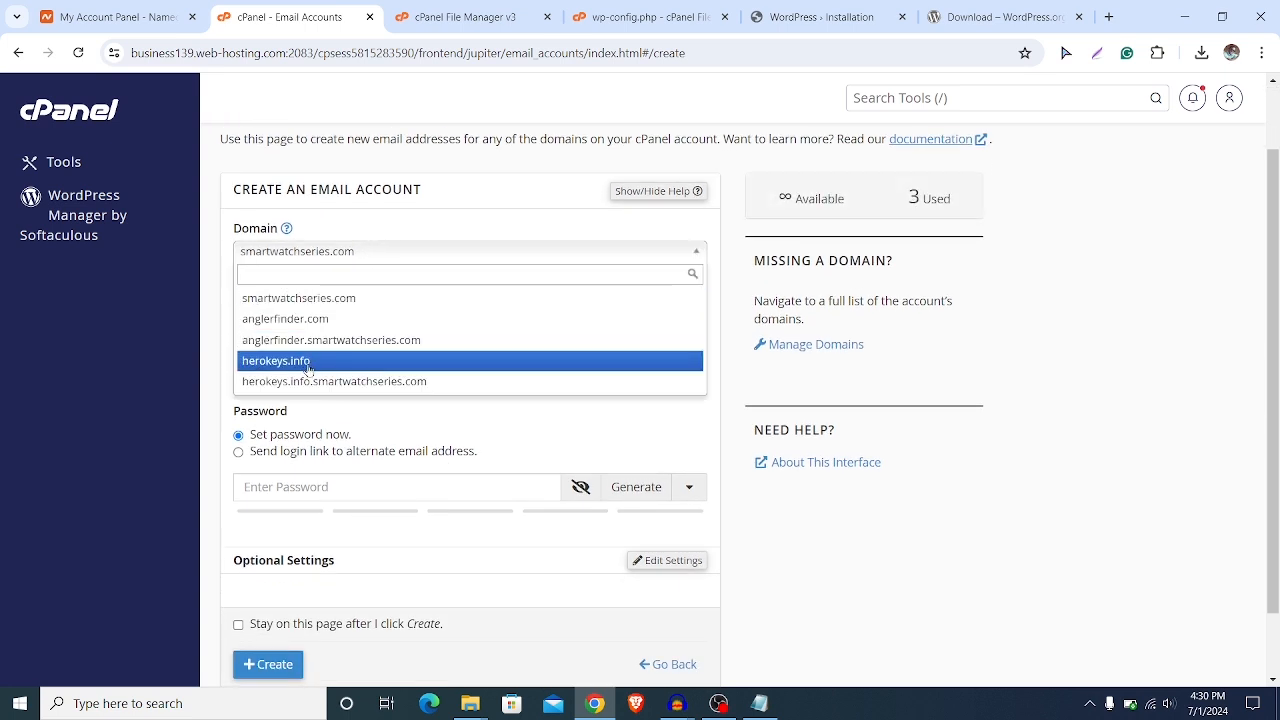
click(308, 361)
scroll(317, 270, down, 1)
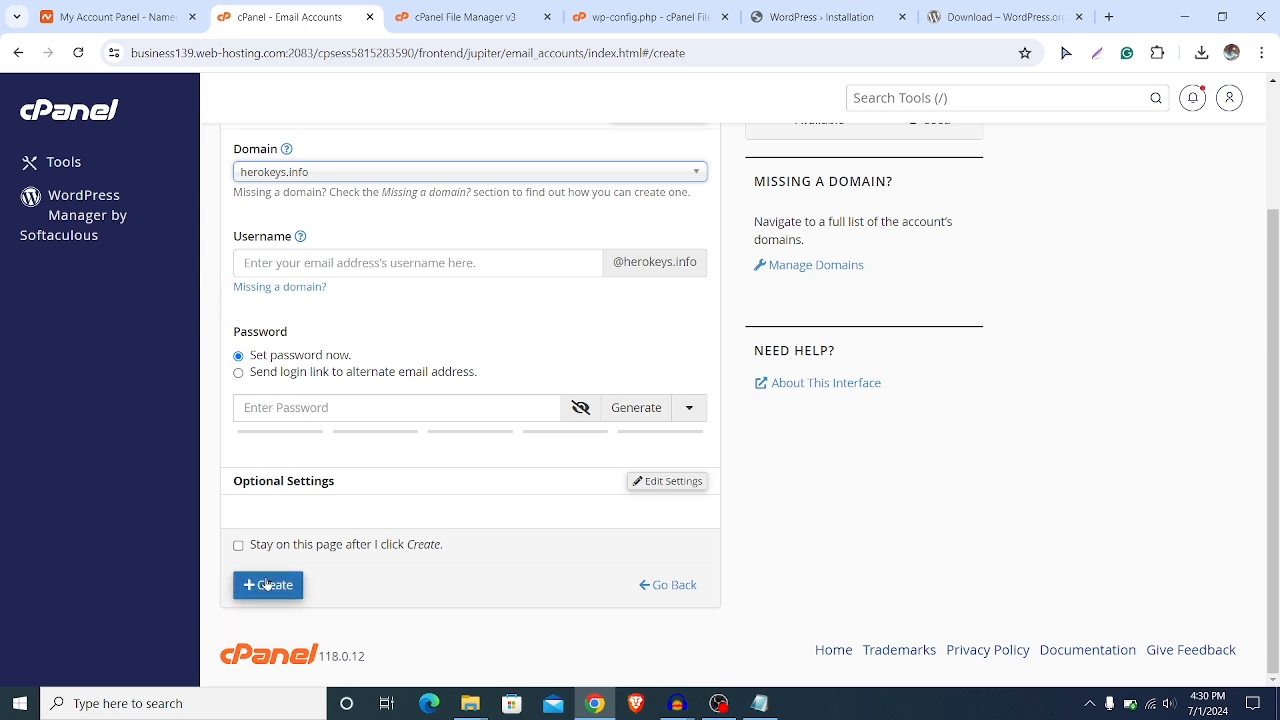
- Return to the WordPress installer, run the installation with the entered site details and proceed to the login page
click(814, 14)
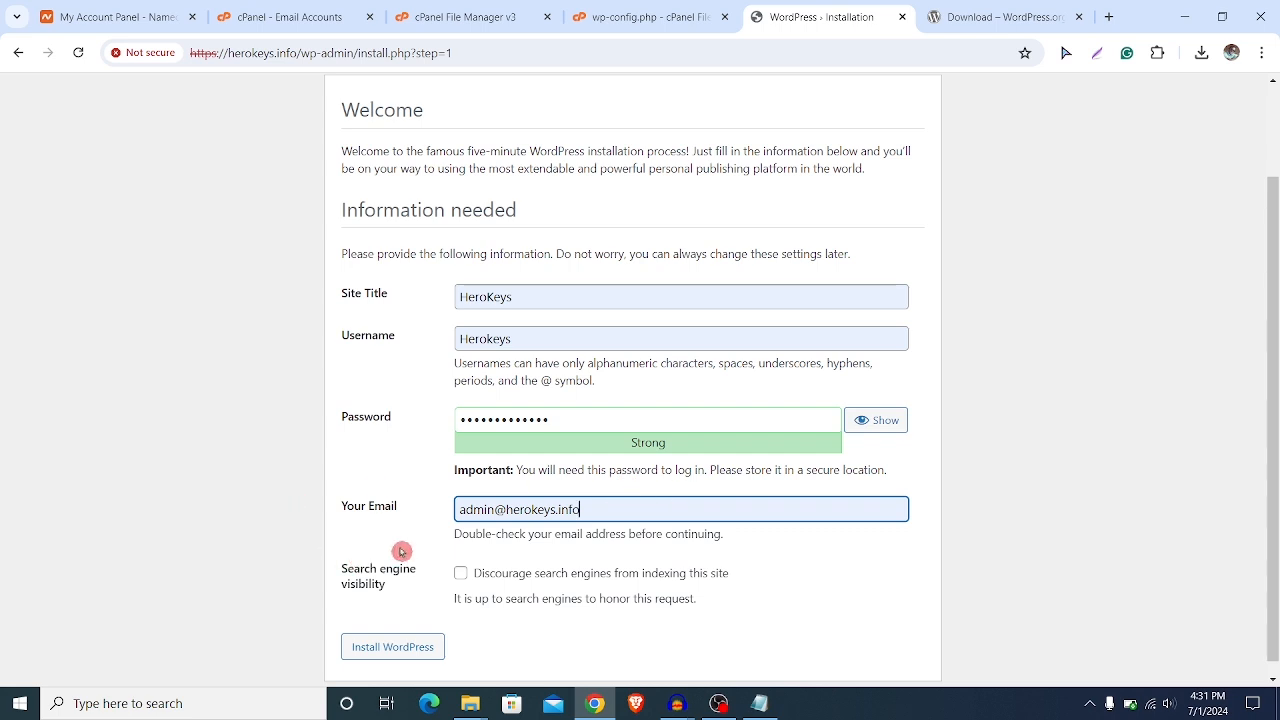
click(405, 650)
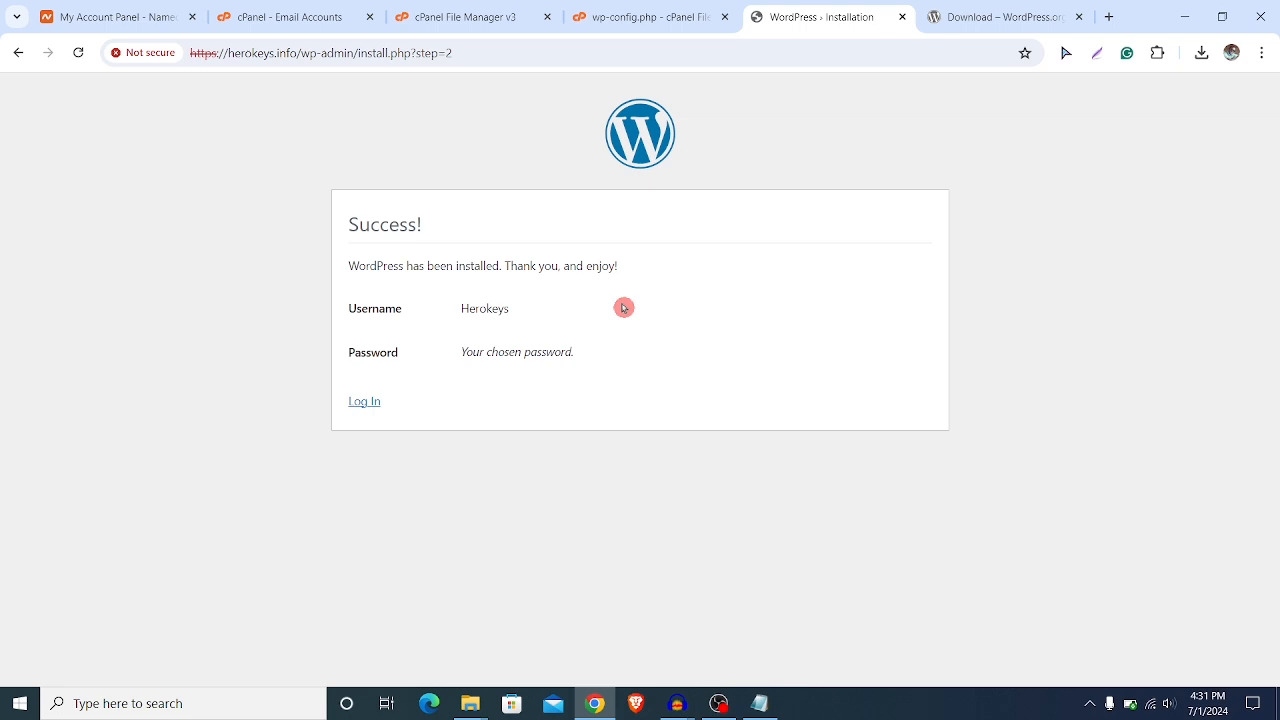
click(366, 404)
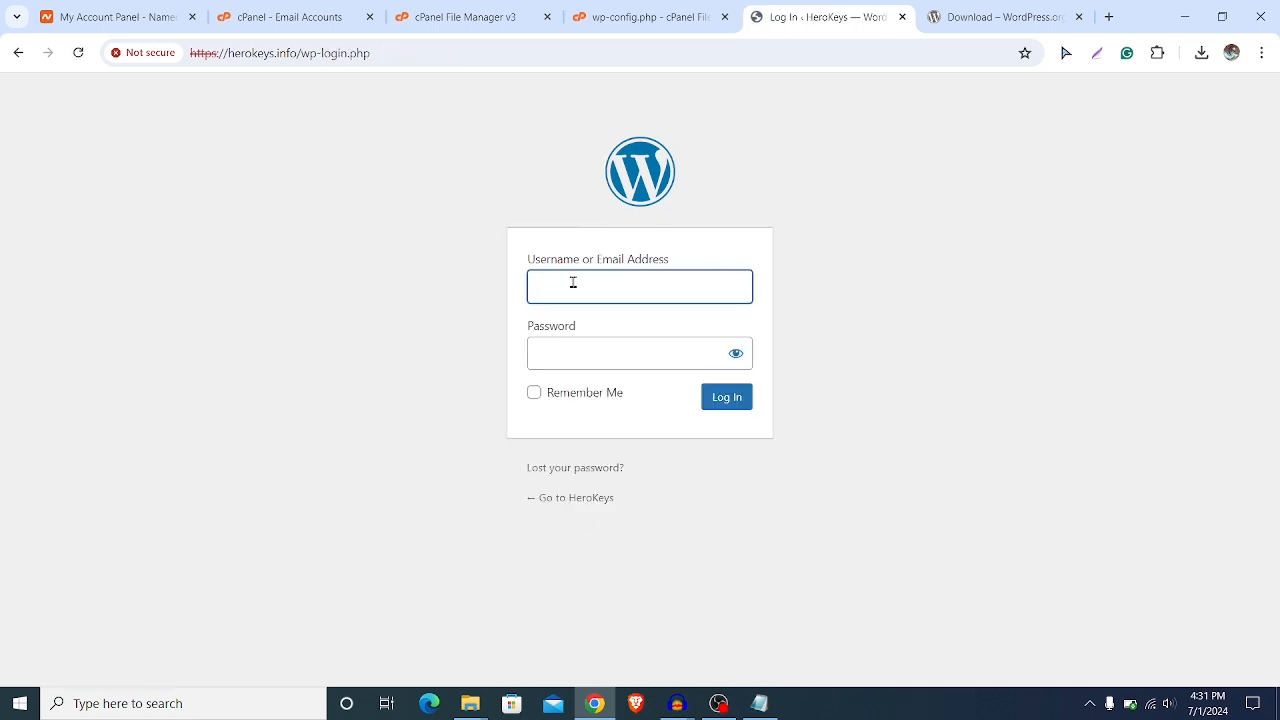
- Log in to the WordPress dashboard with the username herokeys and the admin account password
click(573, 282)
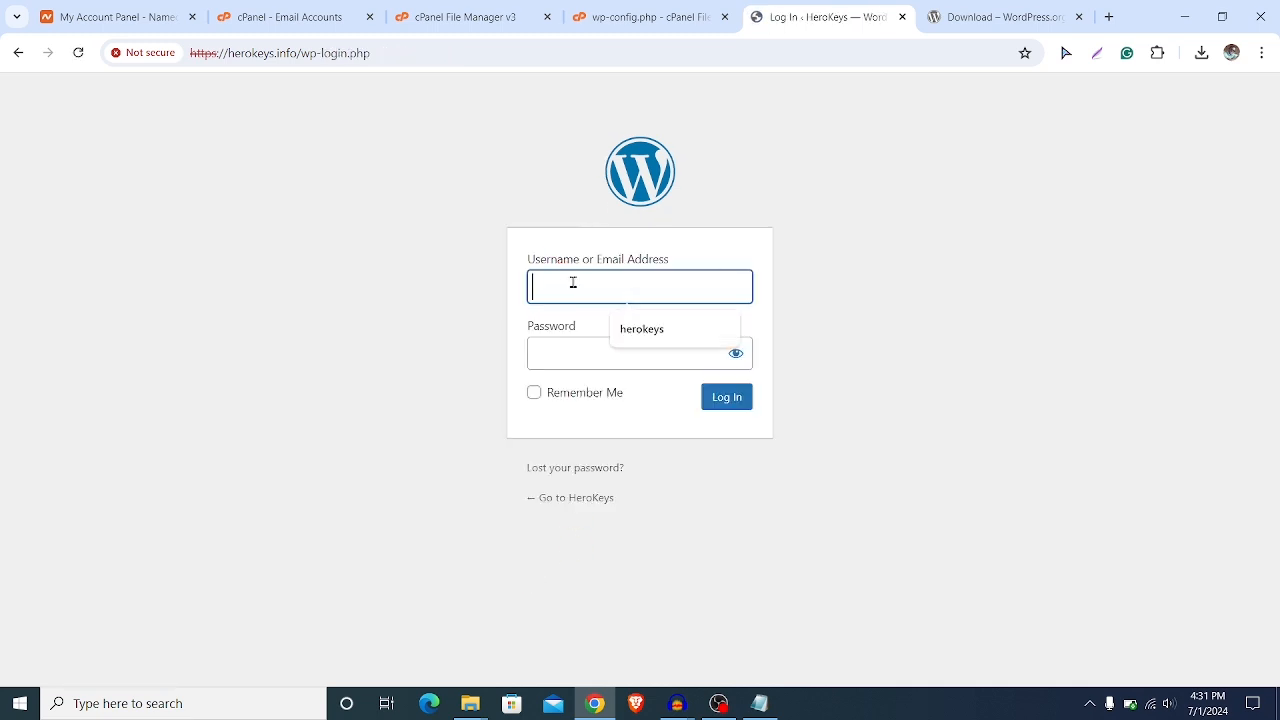
click(638, 330)
click(572, 353)
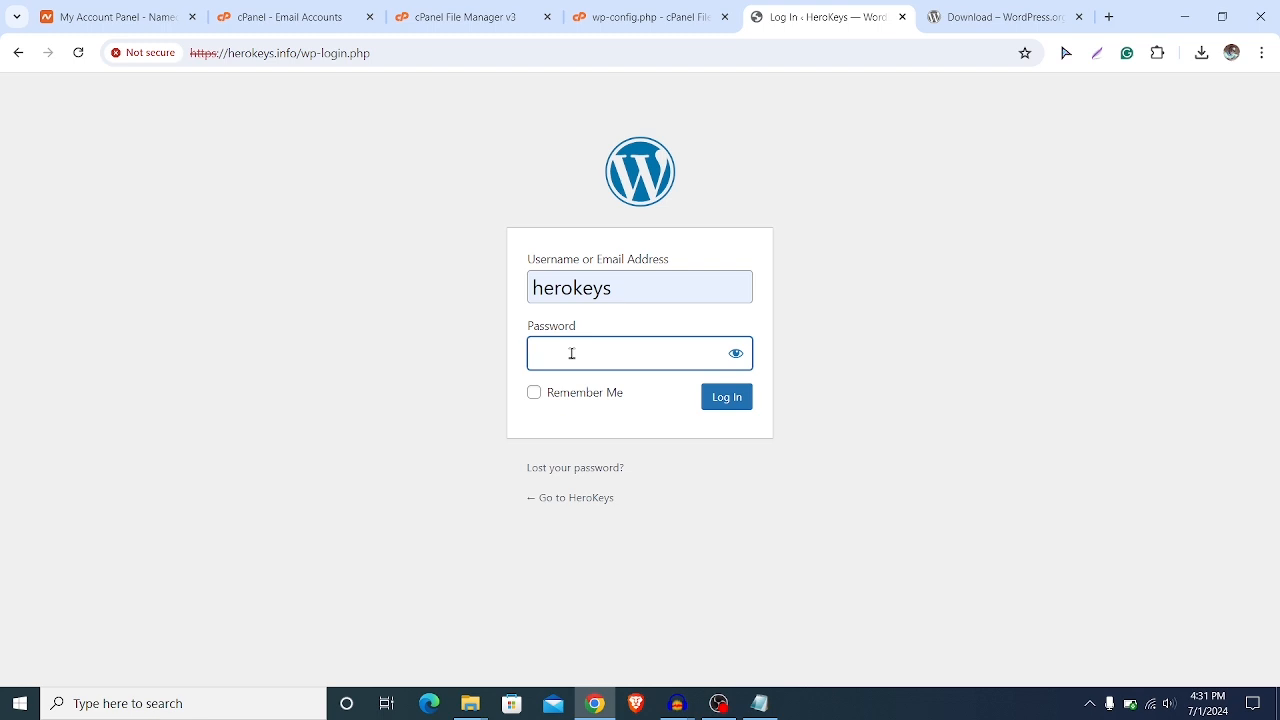
key(ctrl+v)
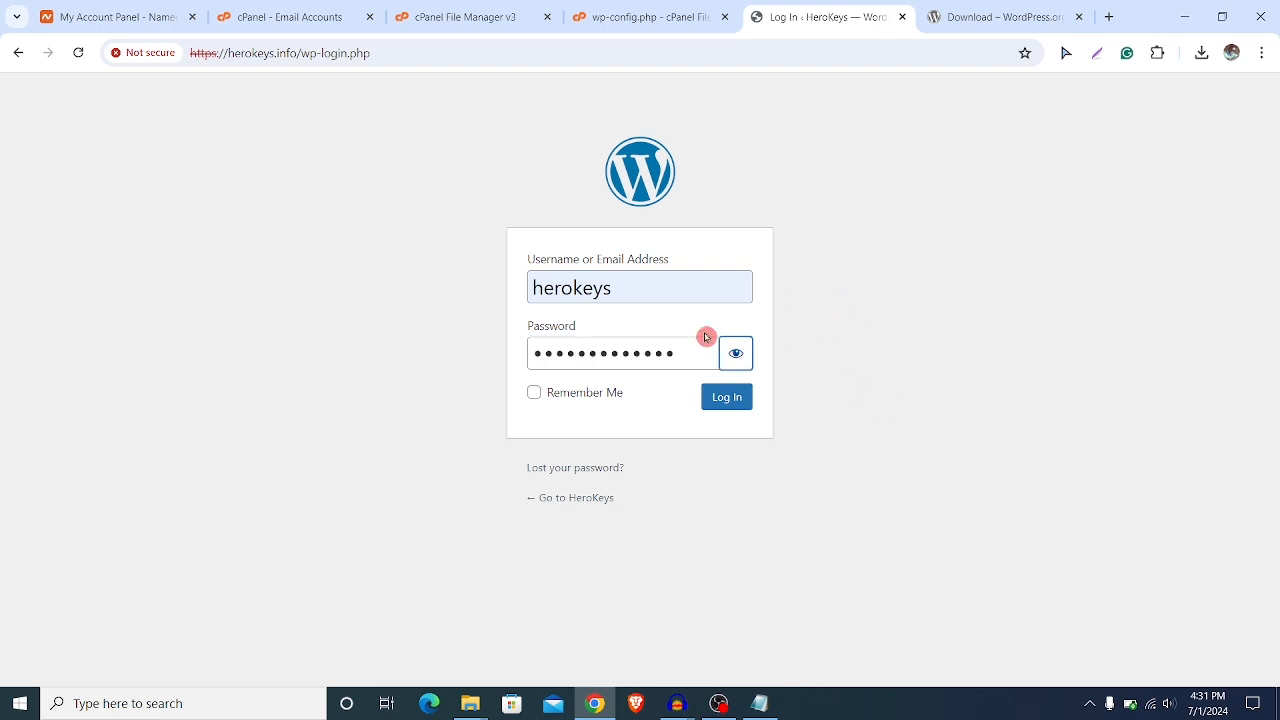
click(728, 401)
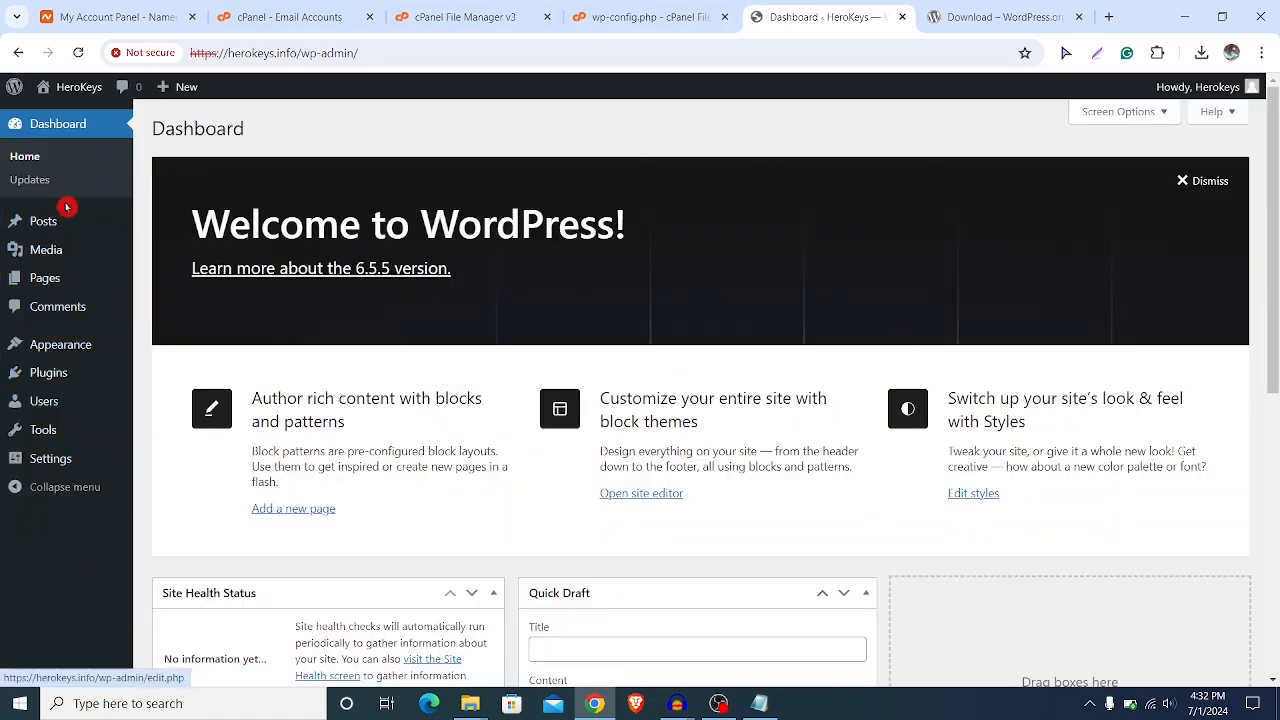
mouse_move(44, 226)
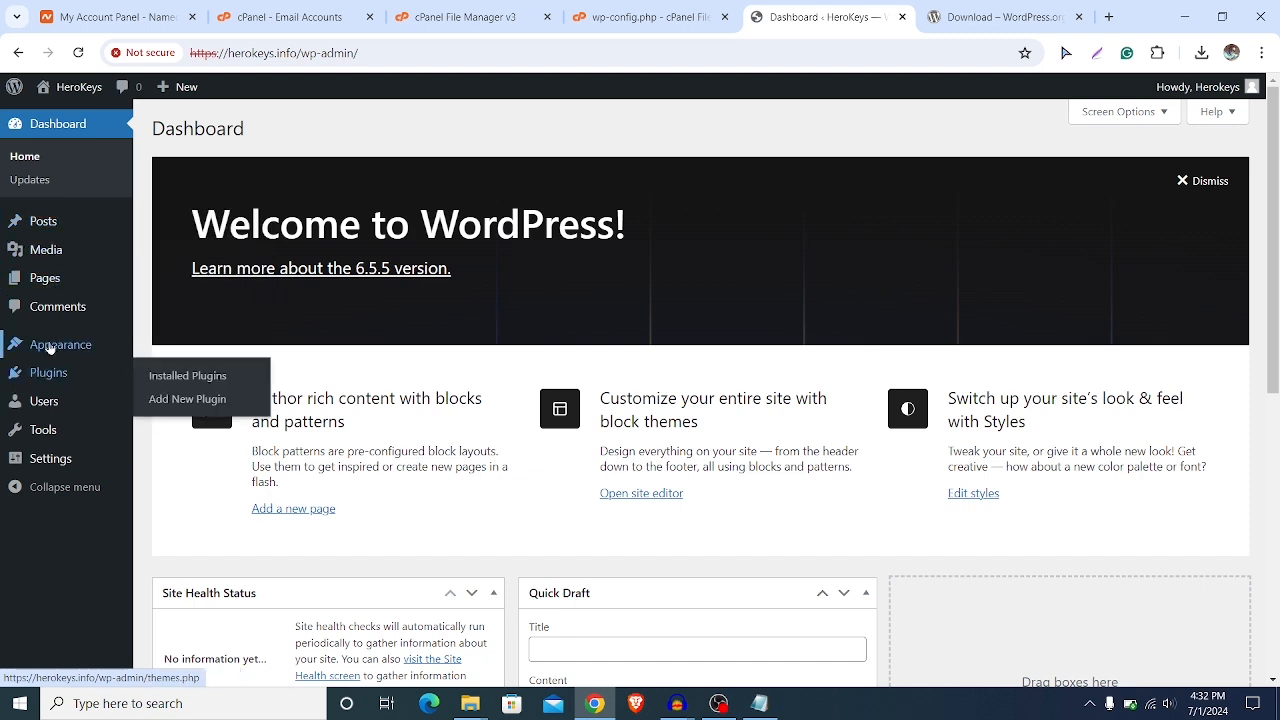
mouse_move(88, 348)
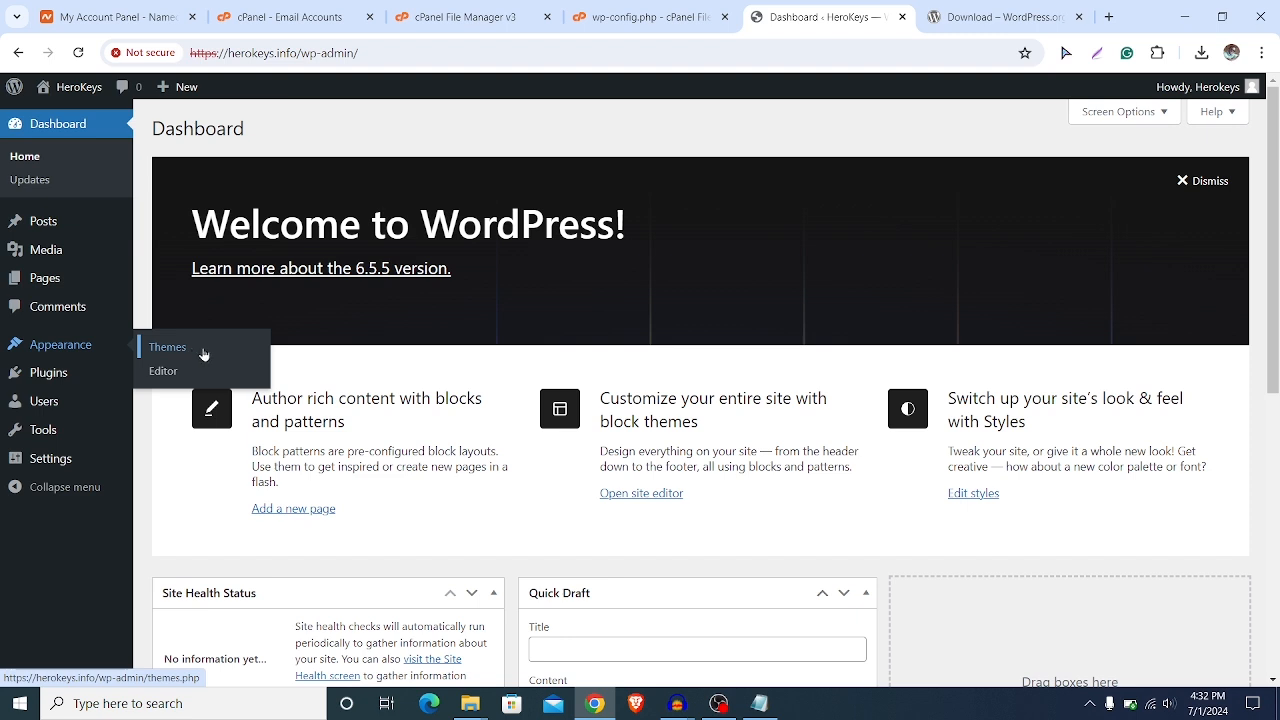
mouse_move(38, 380)
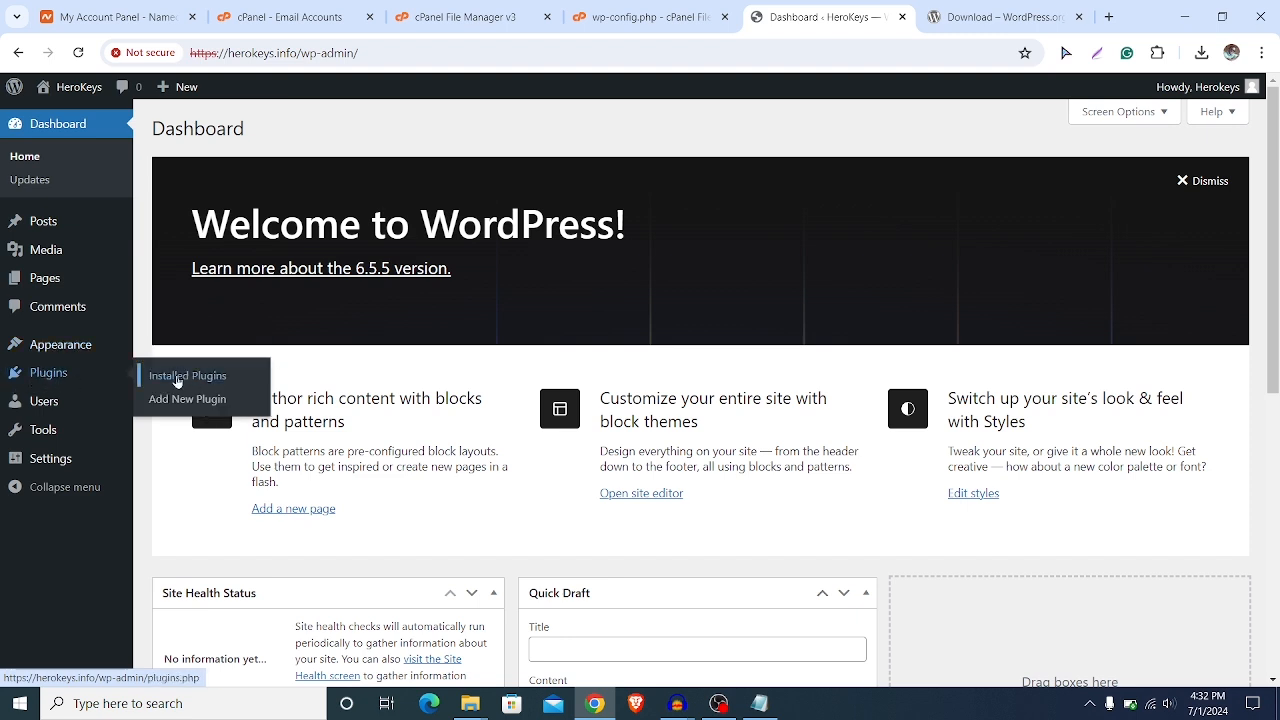